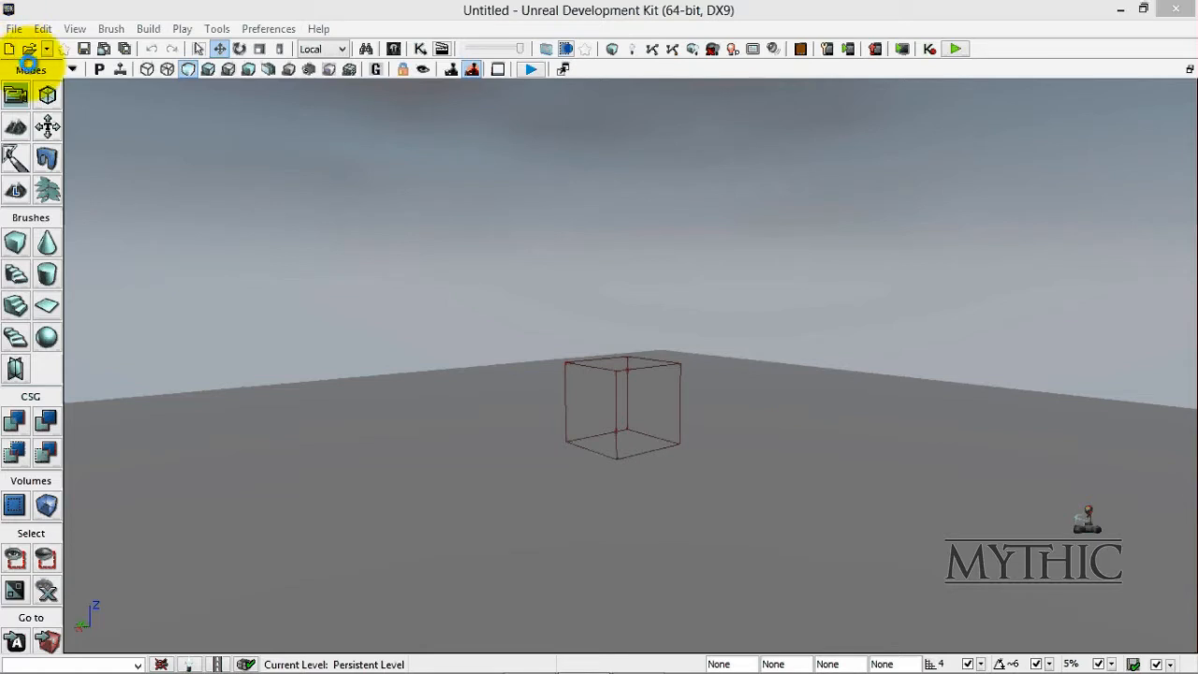
# Create a new level from the Blank Map template.
pyautogui.click(13, 28)
pyautogui.press('Return')
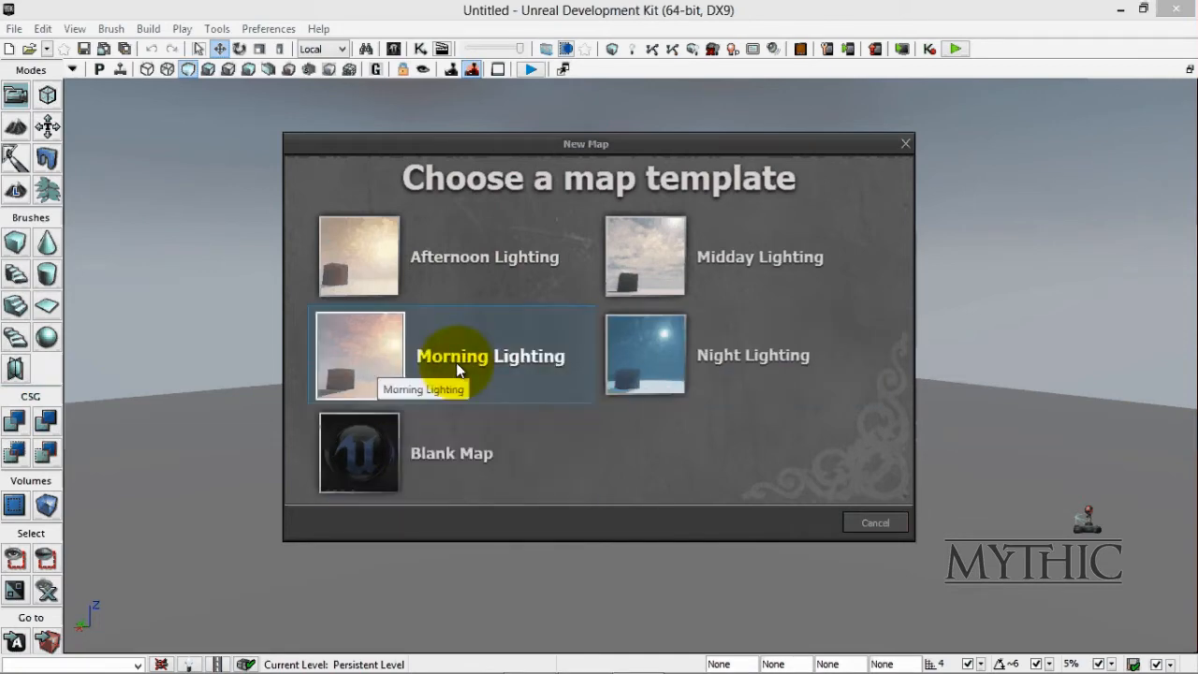
pyautogui.click(394, 420)
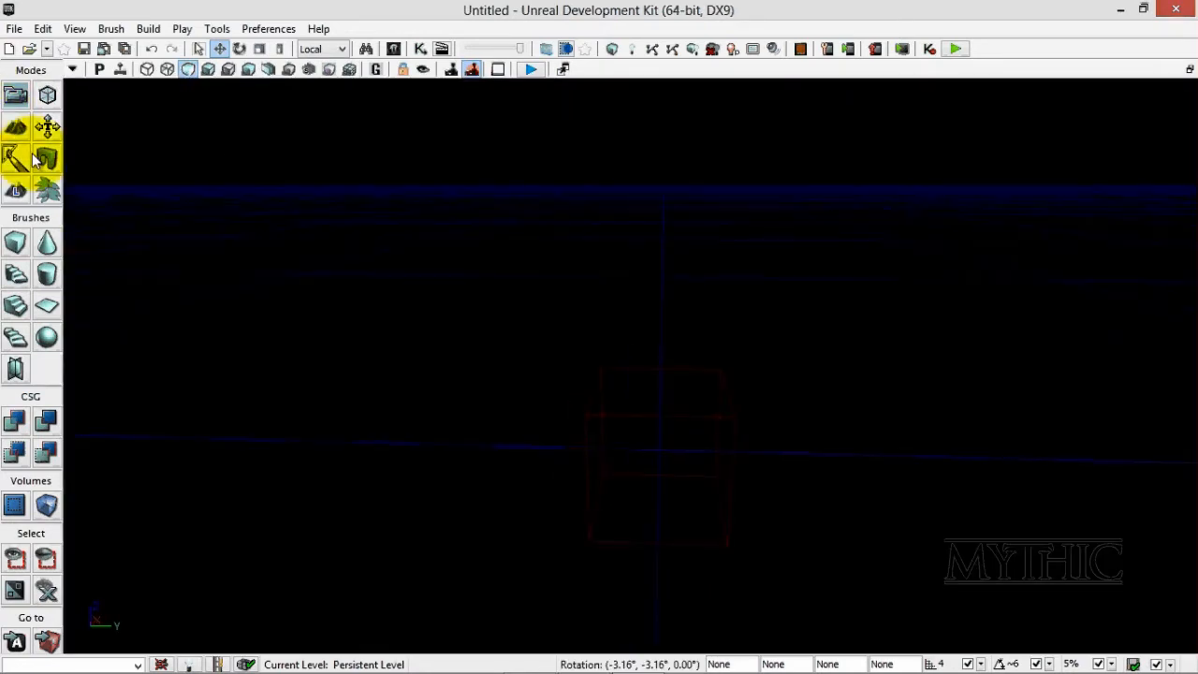
# Open the cube brush settings and set the X and Y dimensions to 1024.
pyautogui.moveTo(639, 311); pyautogui.dragTo(638, 294, button='right')
pyautogui.moveTo(733, 536); pyautogui.dragTo(553, 437, button='right')
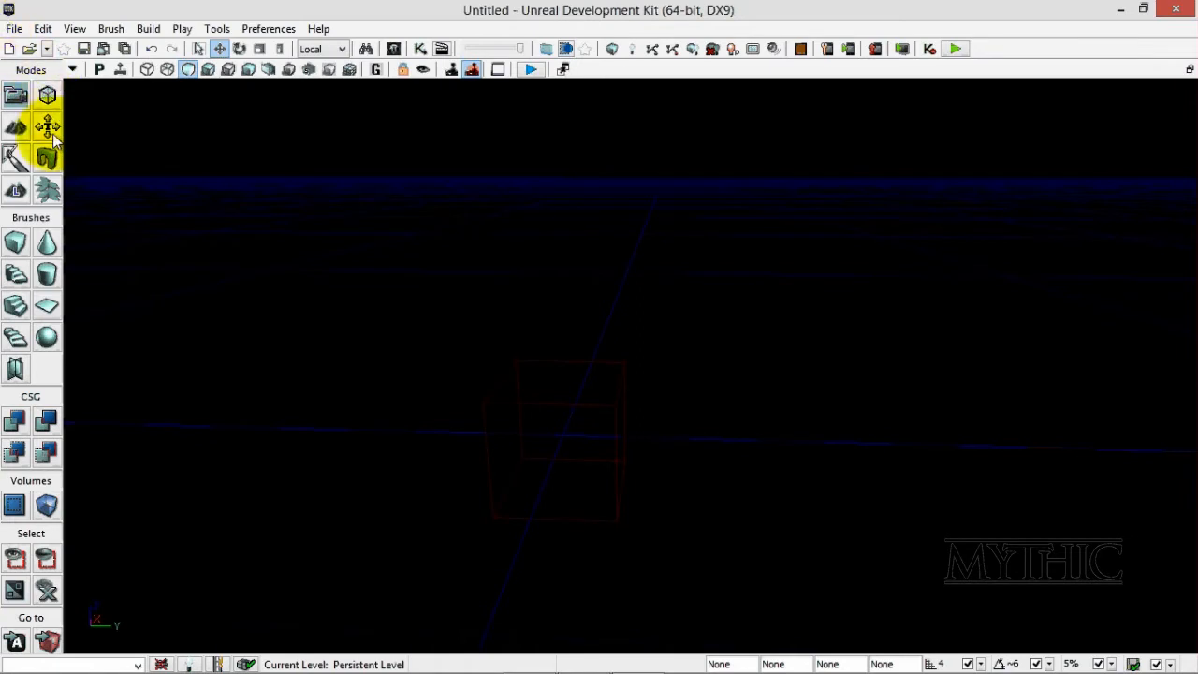
pyautogui.moveTo(240, 197); pyautogui.dragTo(241, 280, button='right')
pyautogui.moveTo(600, 328); pyautogui.dragTo(599, 321, button='right')
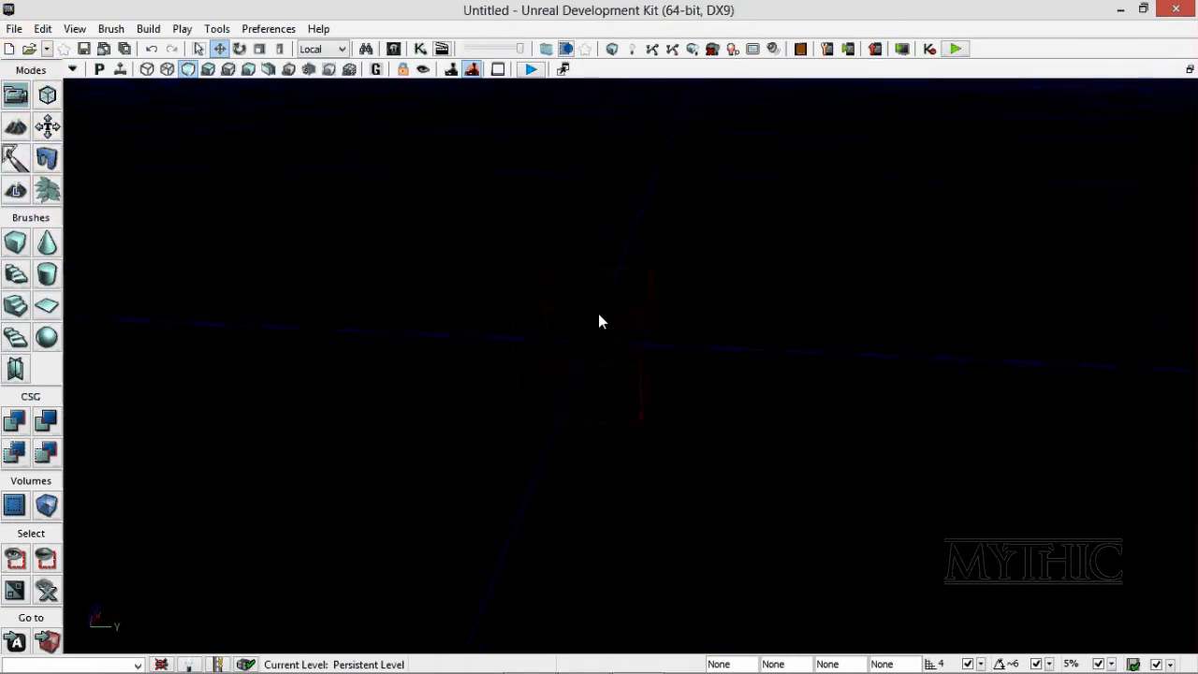
pyautogui.click(17, 244)
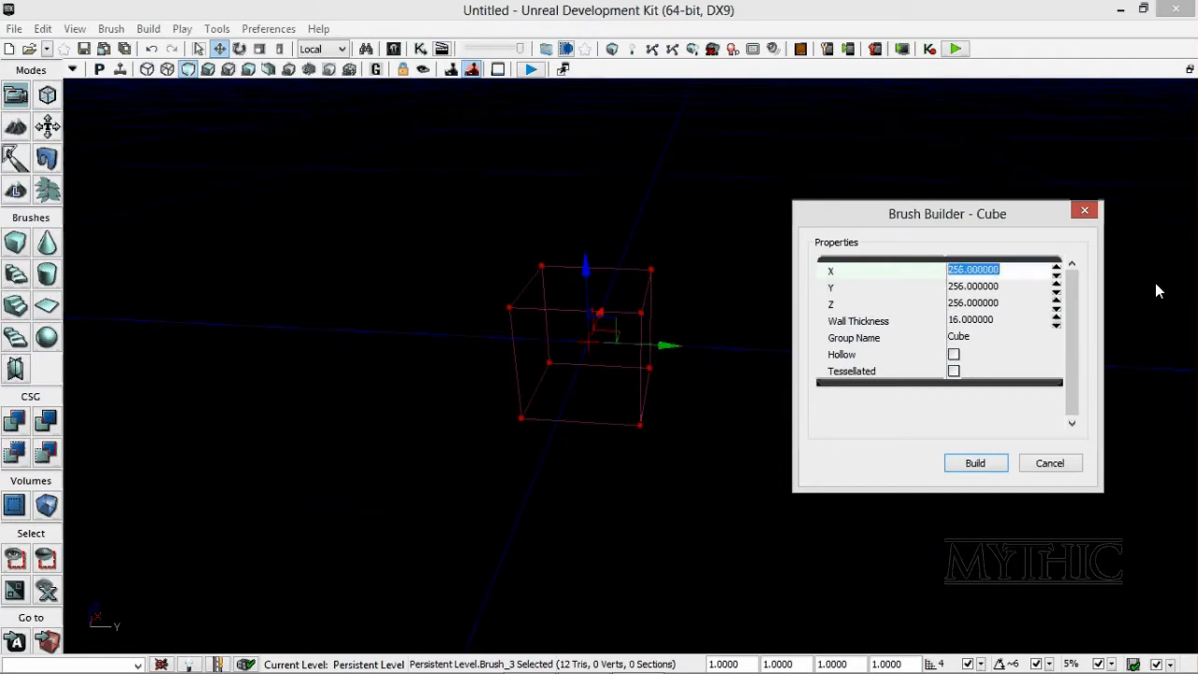
pyautogui.write('1024')
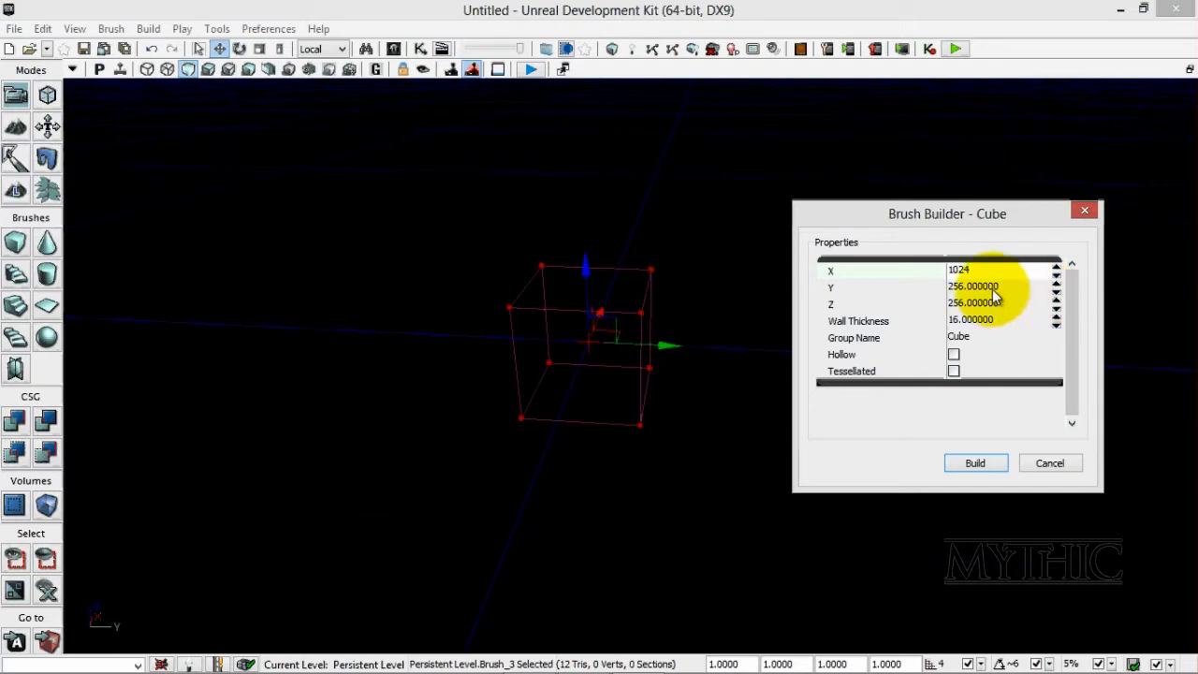
pyautogui.click(993, 287)
pyautogui.write('1')
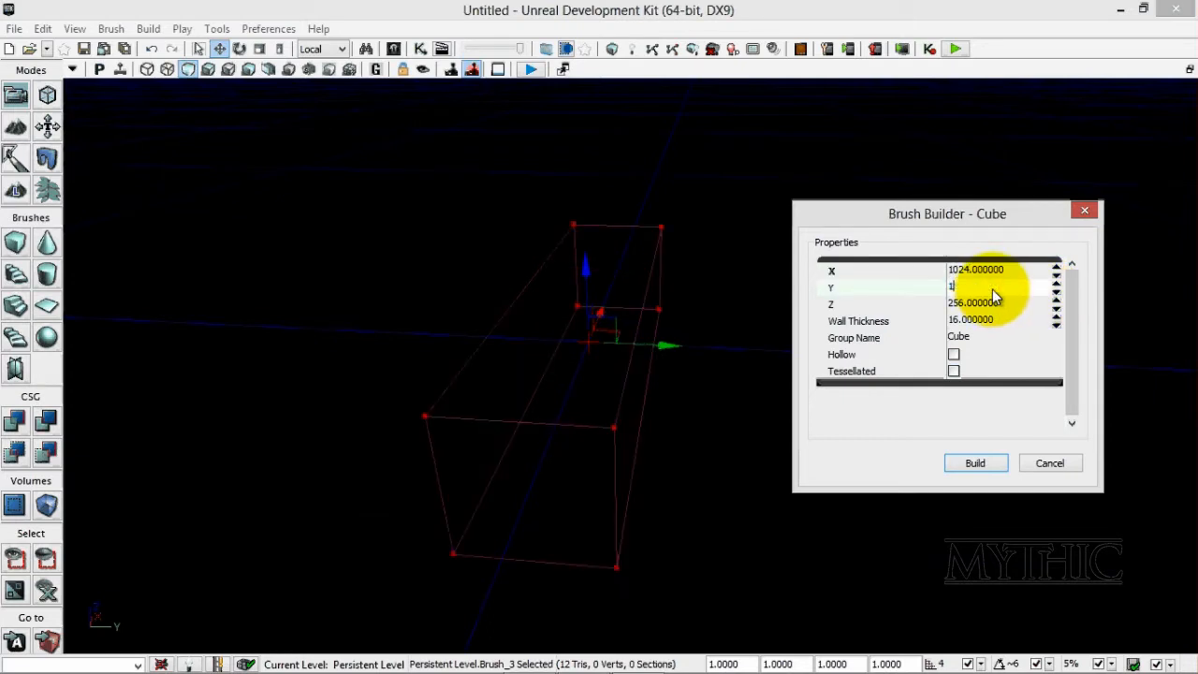
pyautogui.write('024')
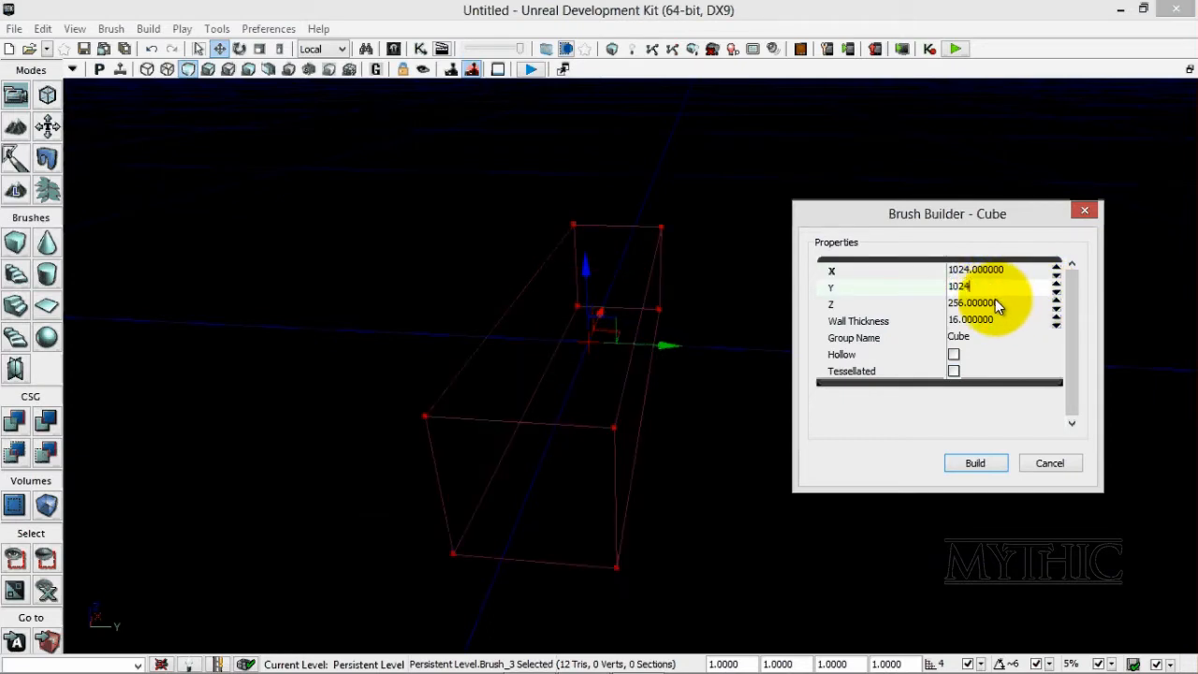
# Set the cube brush's Z dimension to 1024.
pyautogui.click(995, 298)
pyautogui.write('102')
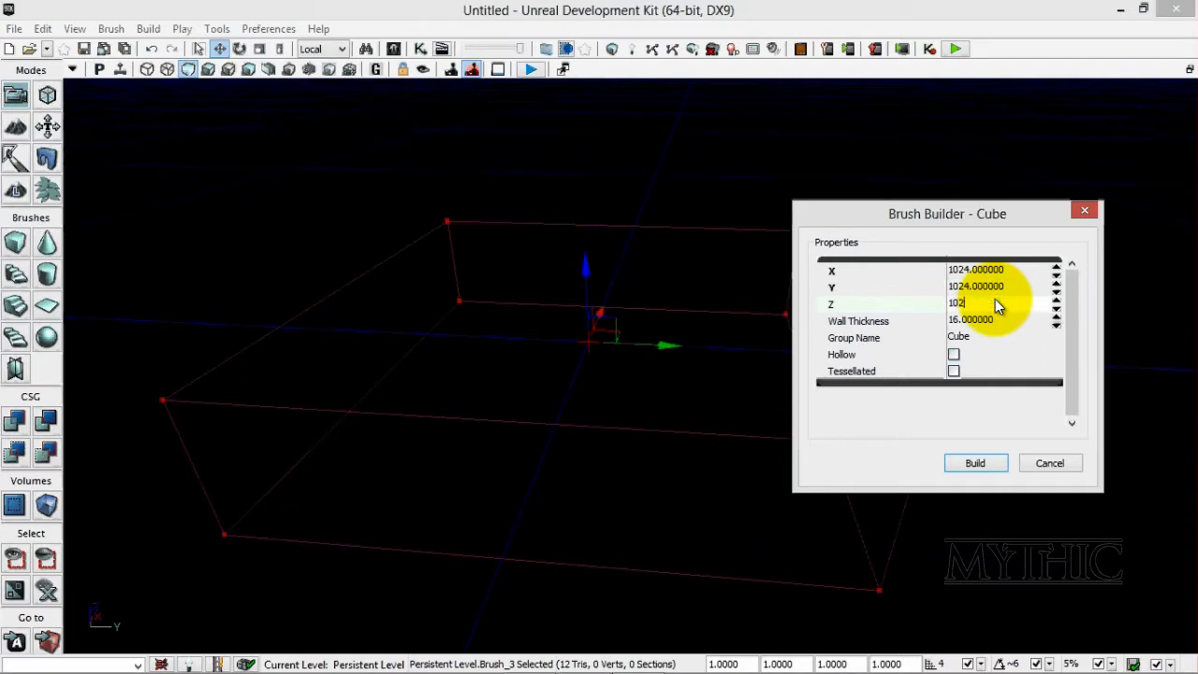
pyautogui.write('4')
# Set the cube brush's Z dimension to 256, build it and close the brush settings.
pyautogui.click(1001, 288)
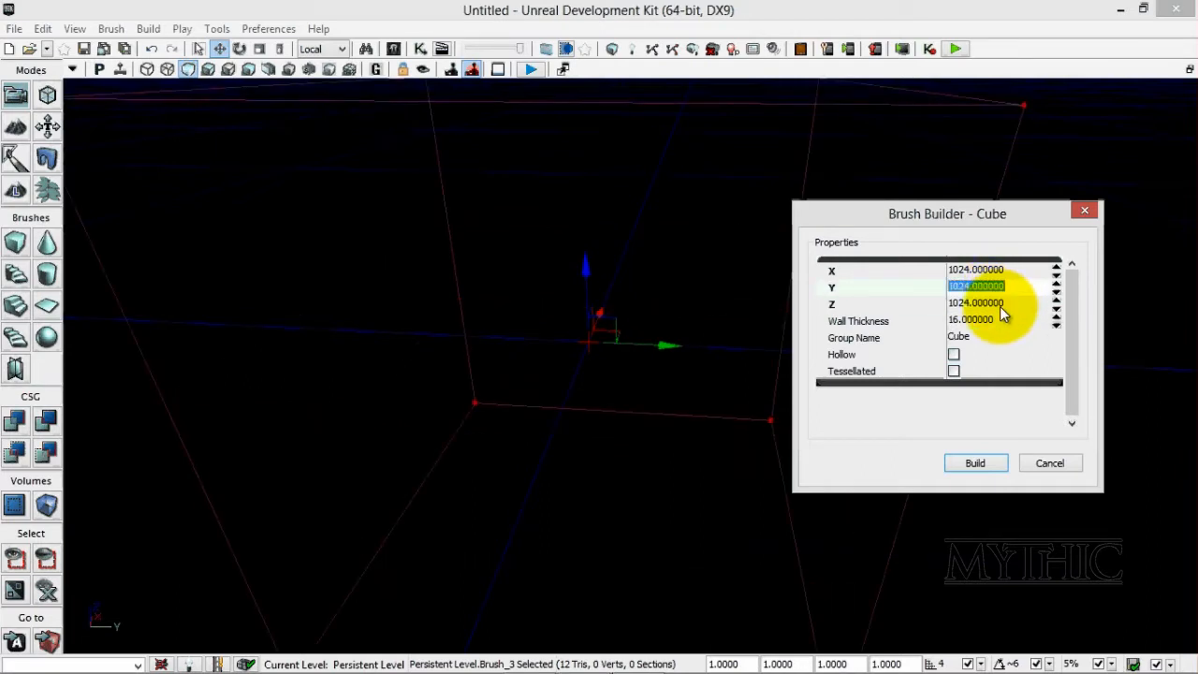
pyautogui.click(1000, 305)
pyautogui.write('2')
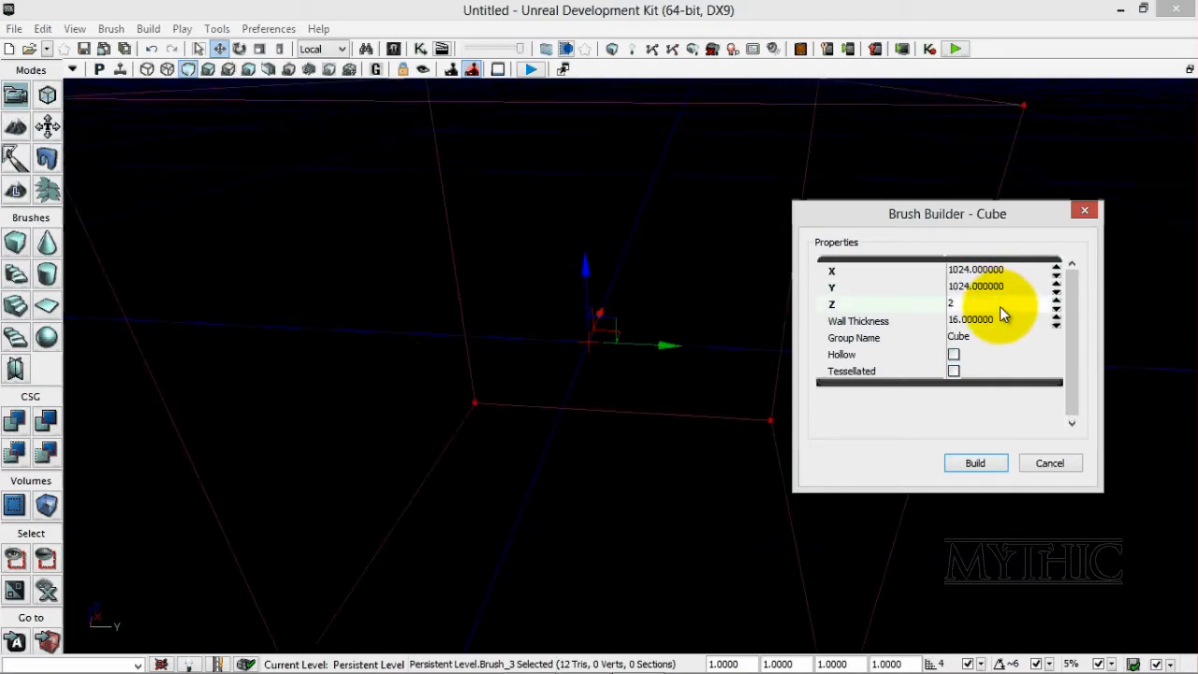
pyautogui.write('56')
pyautogui.click(985, 272)
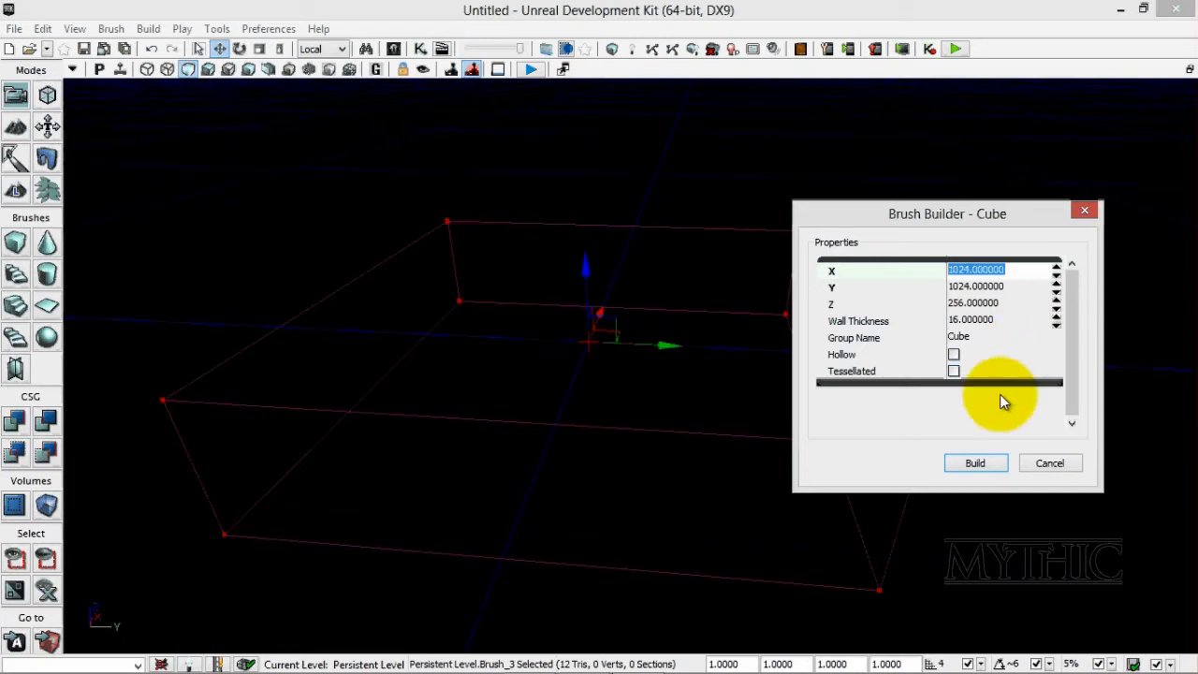
pyautogui.click(992, 466)
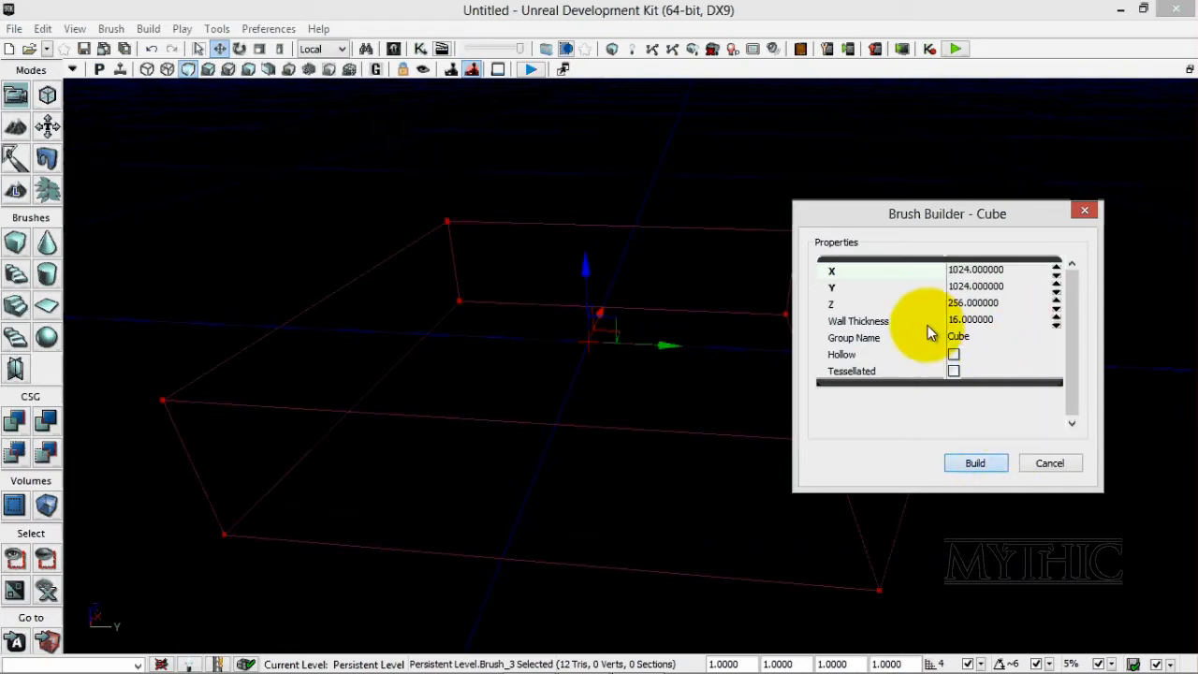
pyautogui.click(1087, 214)
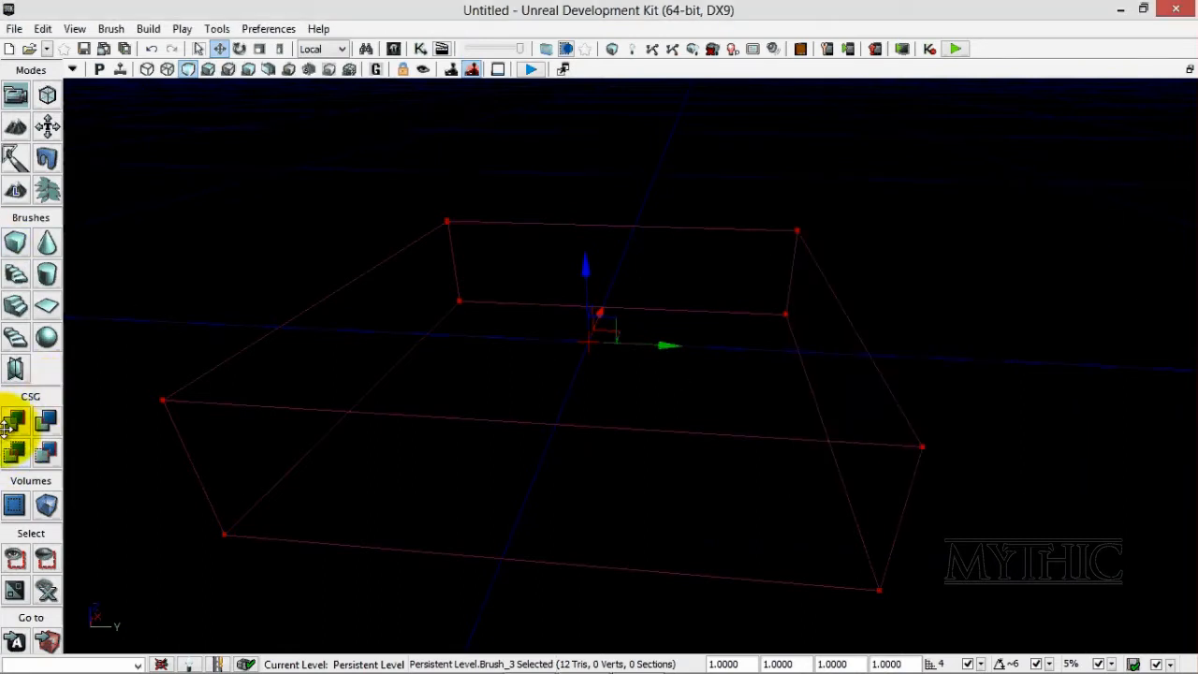
# Add the box brush to the level as solid geometry, testing CSG subtraction before re-adding it.
pyautogui.click(11, 424)
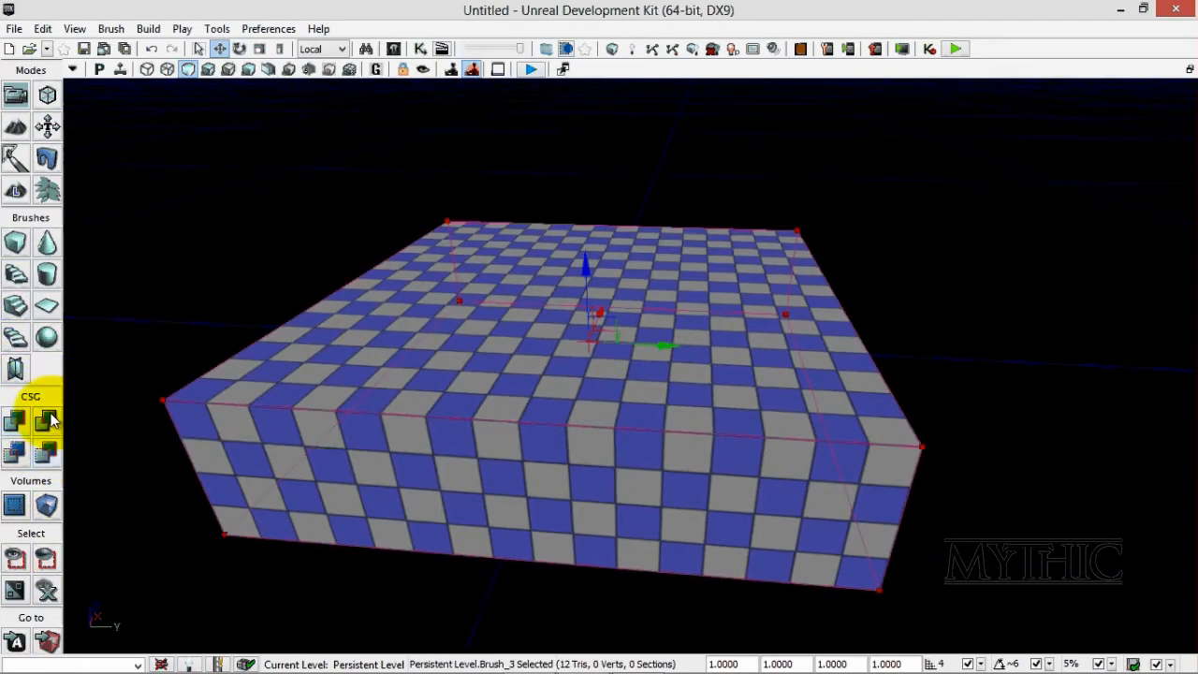
pyautogui.click(48, 422)
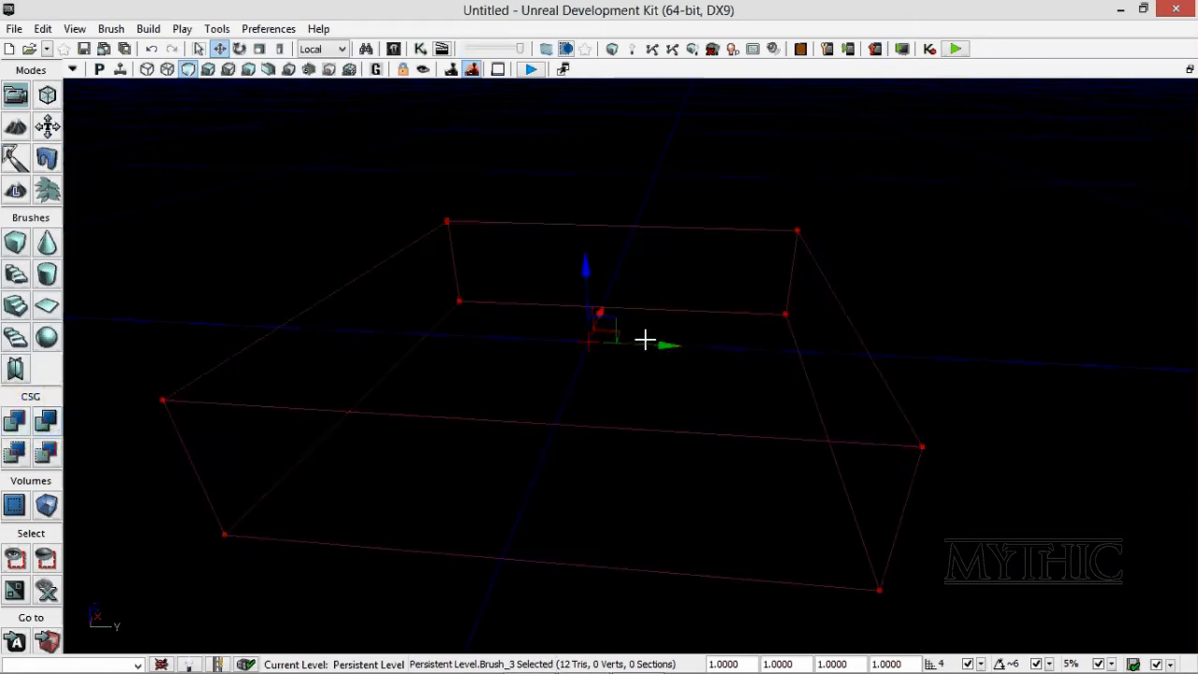
pyautogui.hotkey('ctrl', 'a')
pyautogui.moveTo(822, 378); pyautogui.dragTo(729, 346)
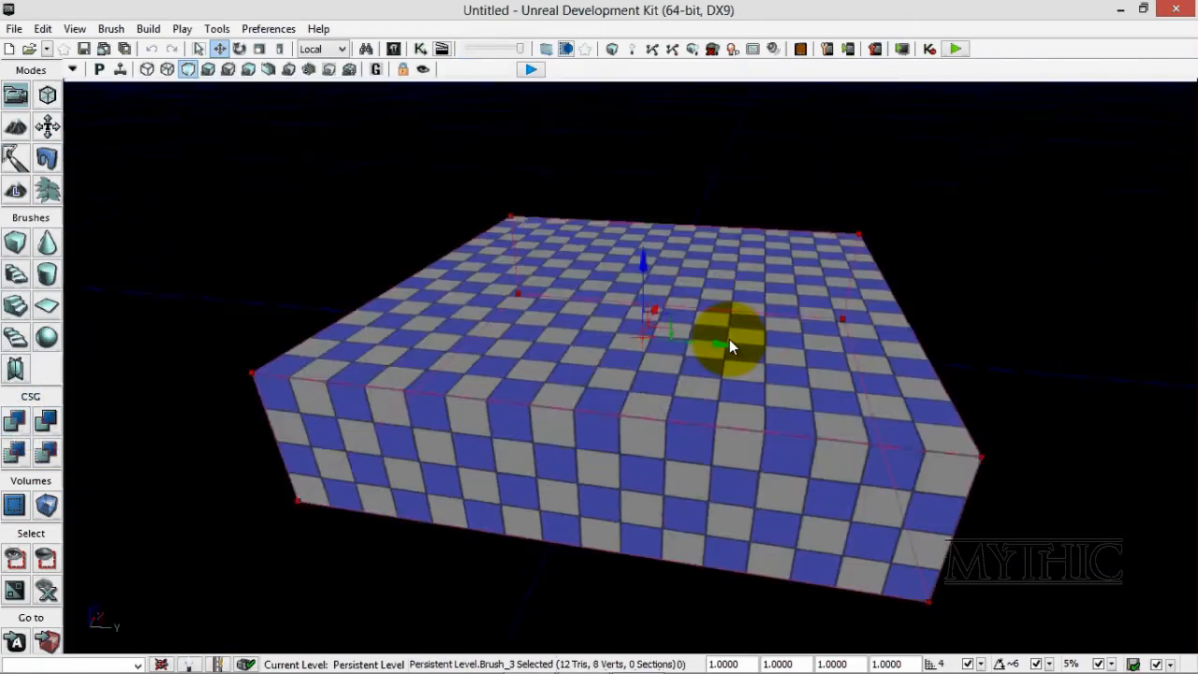
pyautogui.moveTo(729, 344); pyautogui.dragTo(743, 344, button='right')
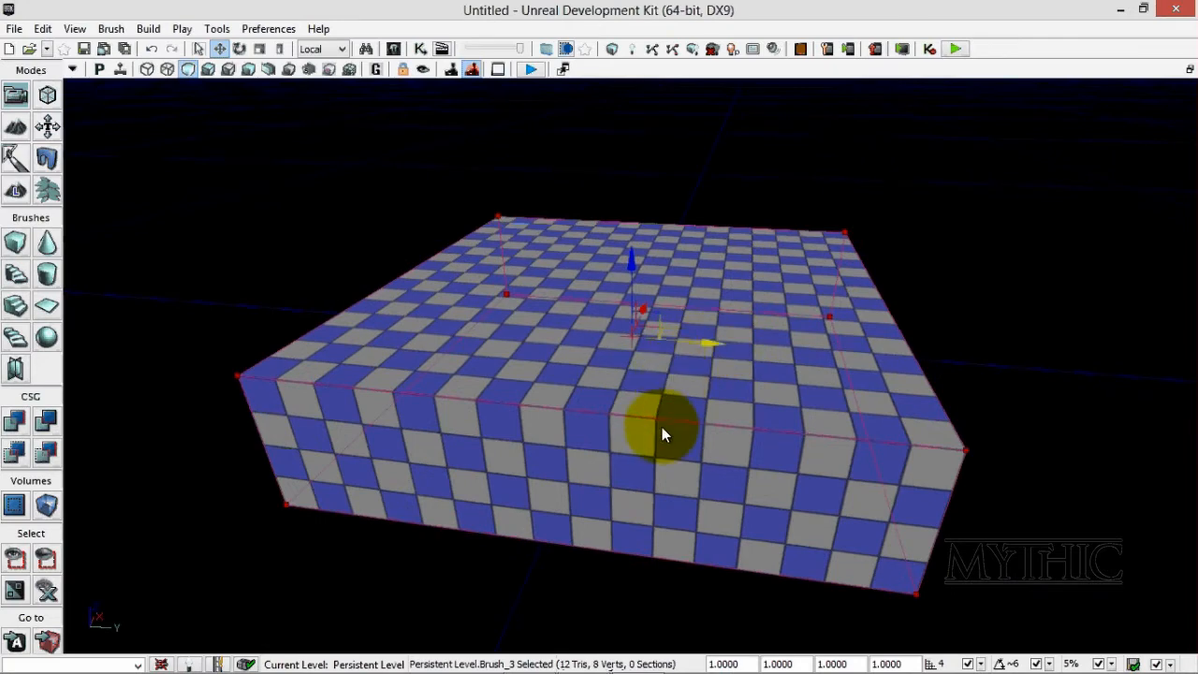
# Select the builder brush and move it along the Y axis, clear of the checkered block.
pyautogui.click(663, 422)
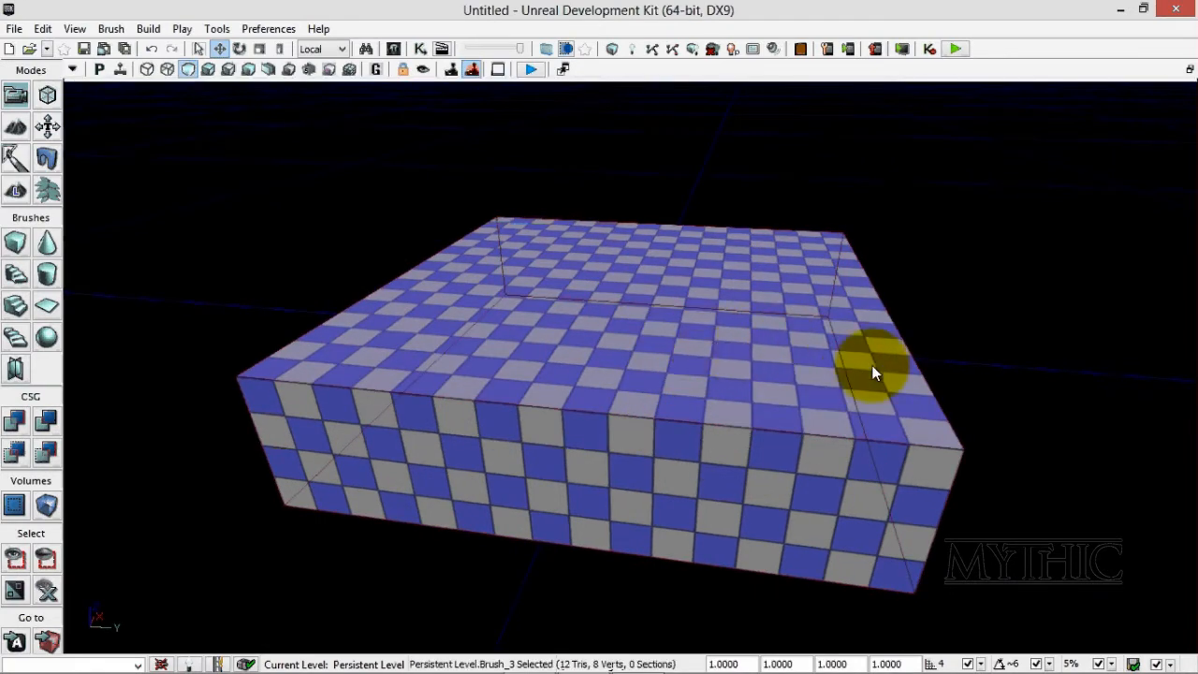
pyautogui.click(861, 437)
pyautogui.moveTo(708, 342); pyautogui.dragTo(1192, 395)
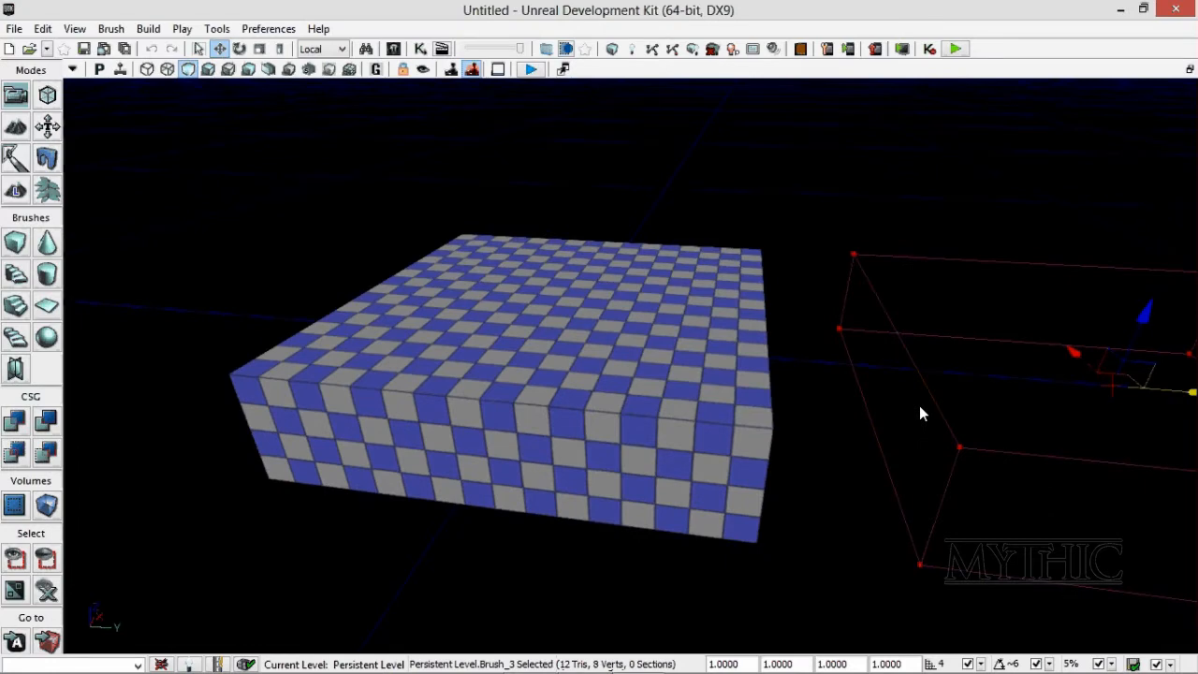
pyautogui.hotkey('ctrl', 'a')
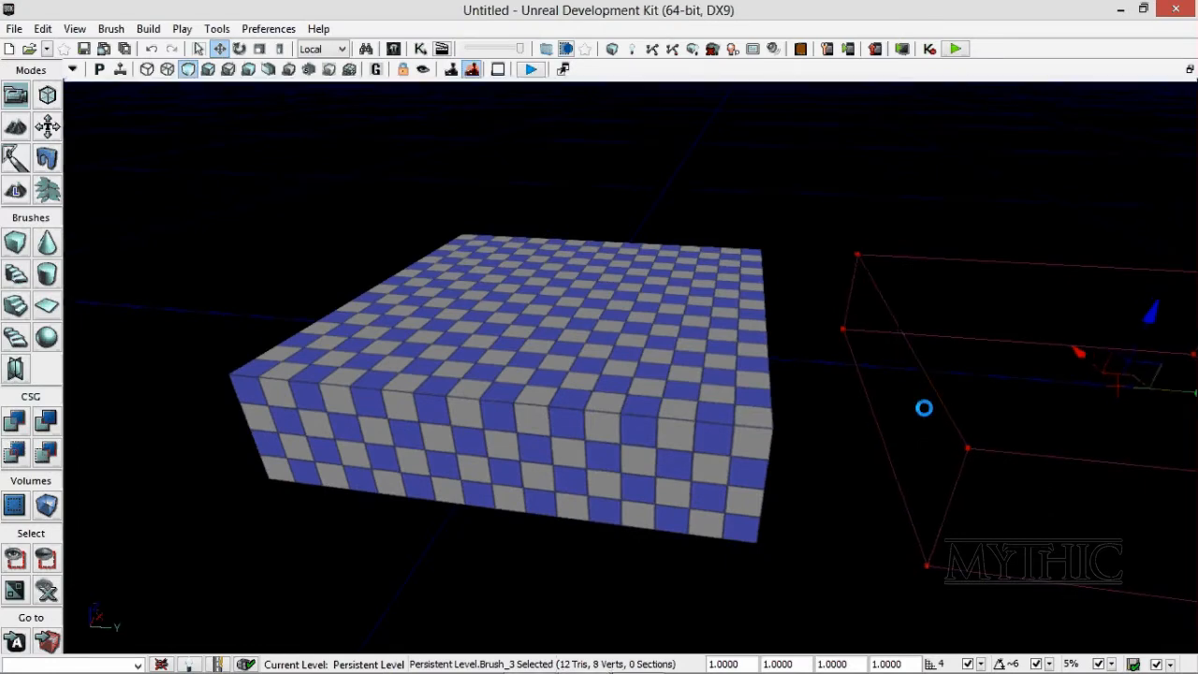
pyautogui.scroll(2, 924, 408)
pyautogui.moveTo(923, 408); pyautogui.dragTo(702, 405)
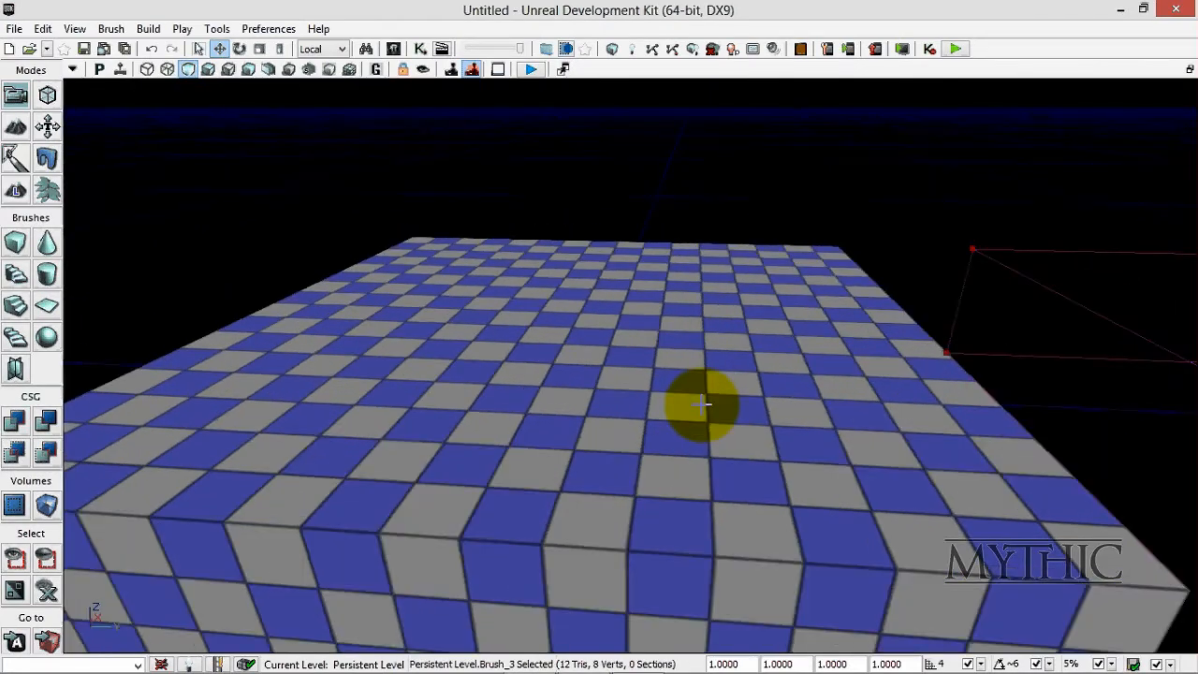
# Play-test the unlit level from the block's top surface and end the preview with the exit console command.
pyautogui.click(702, 404)
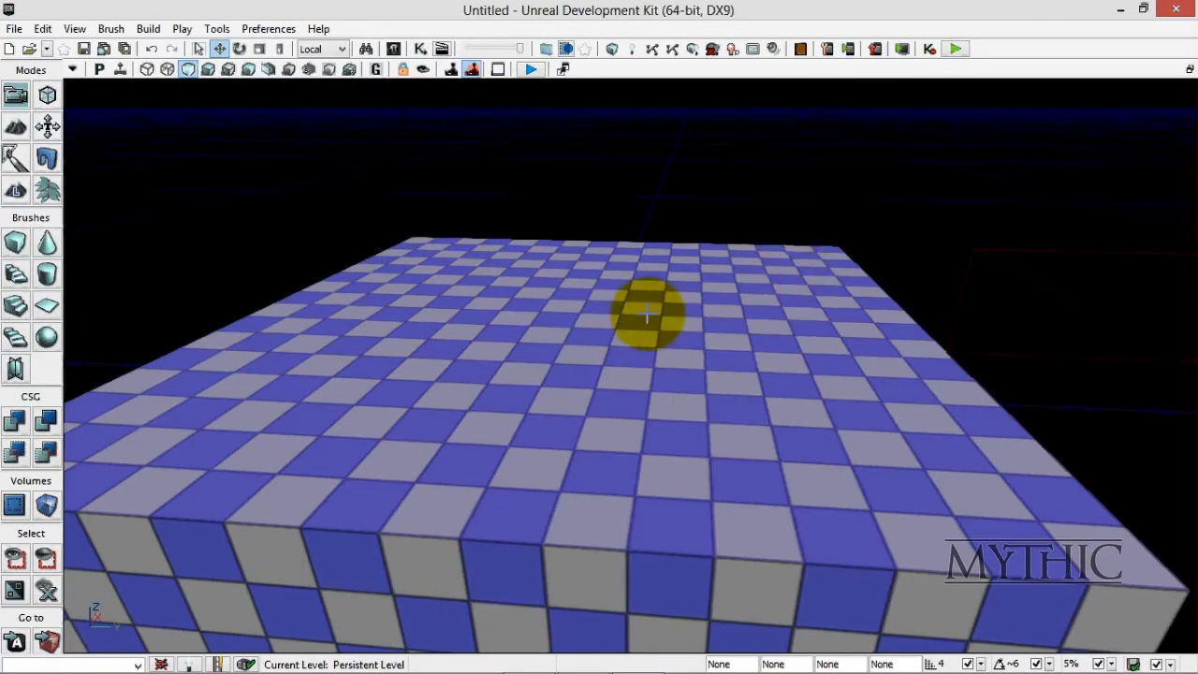
pyautogui.rightClick(566, 661)
pyautogui.click(571, 661)
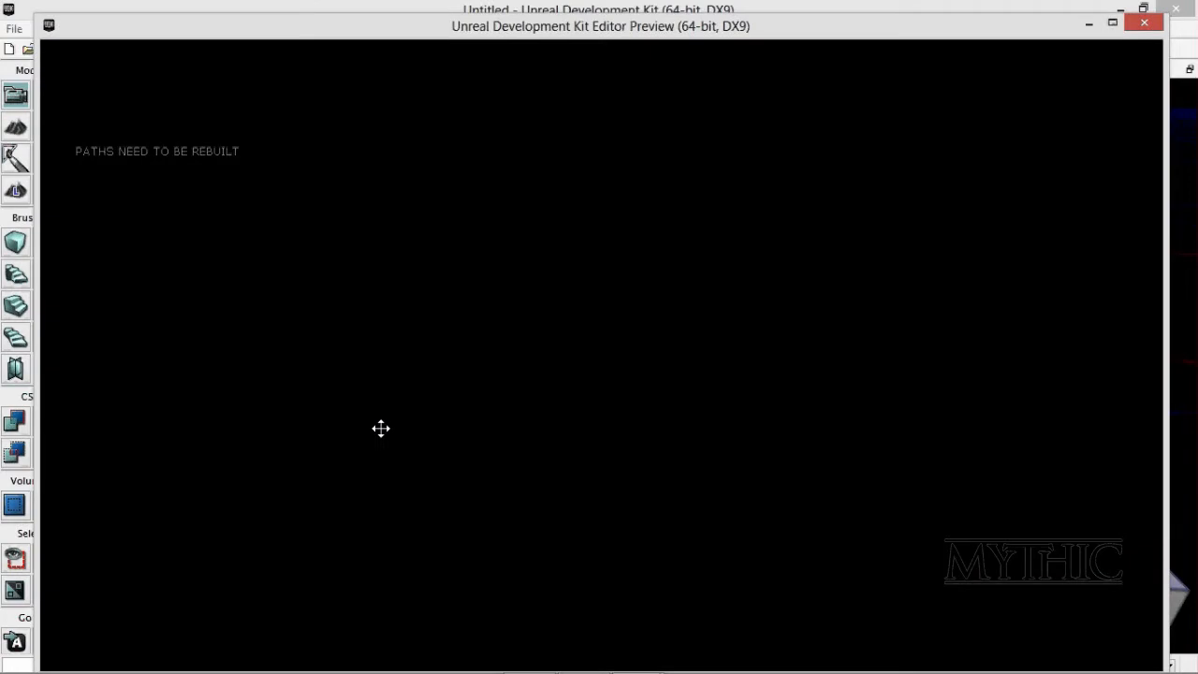
pyautogui.press('`')
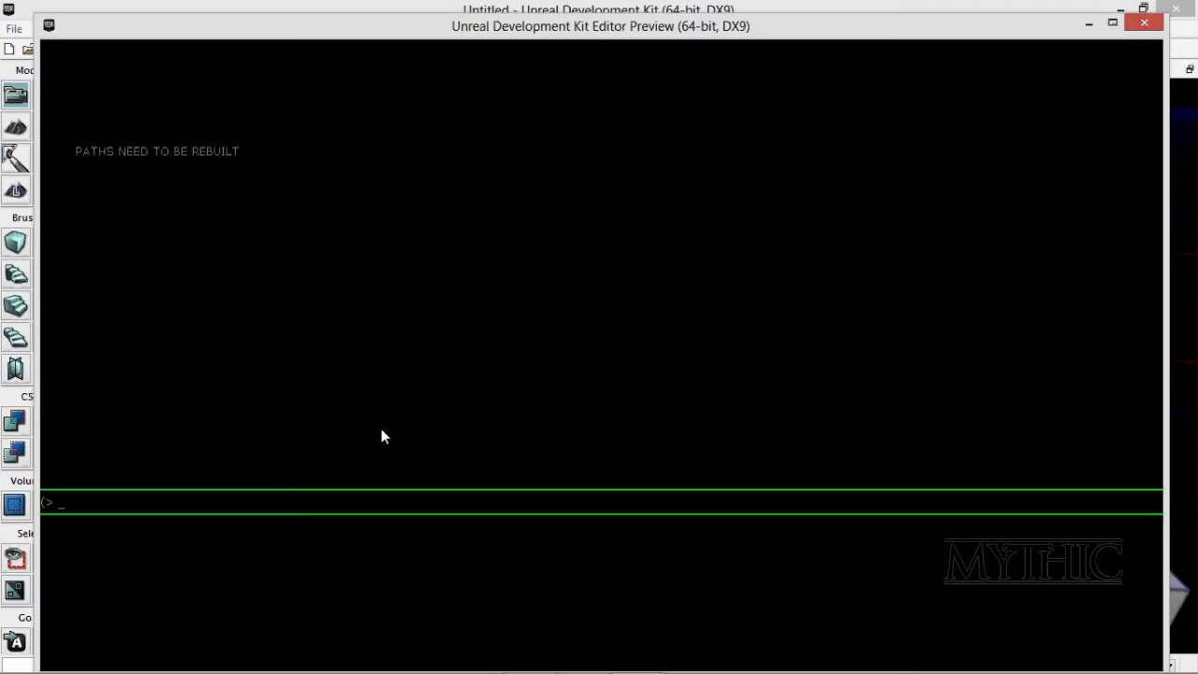
pyautogui.write('exity')
pyautogui.press('Return')
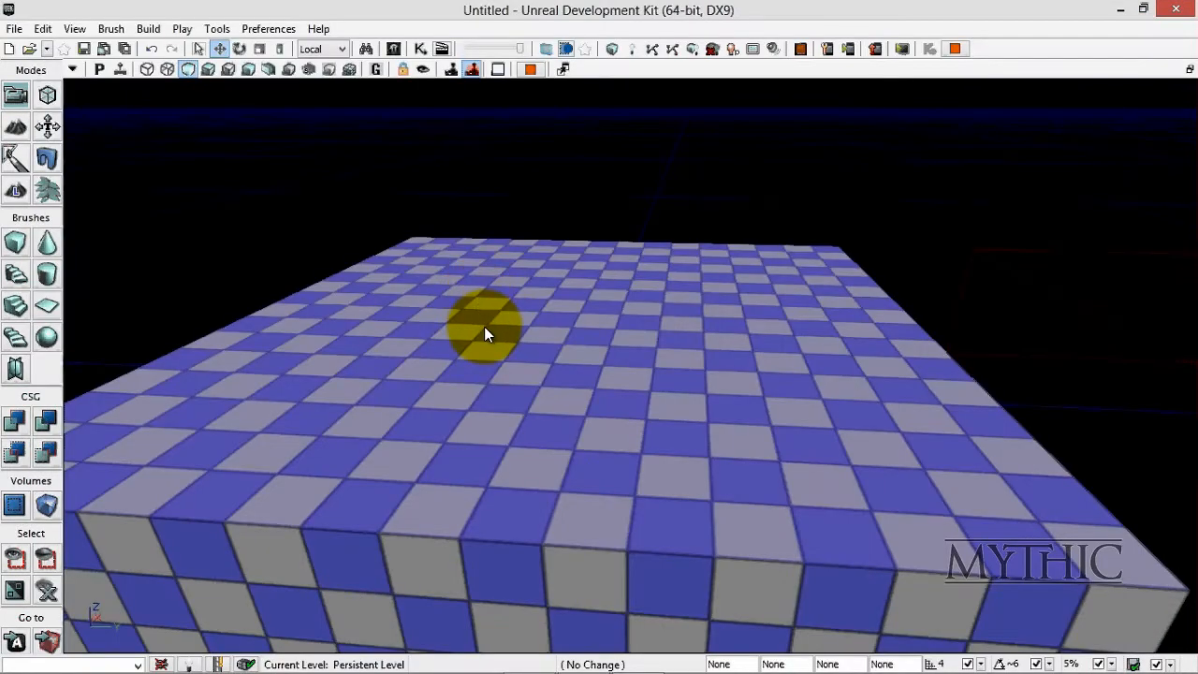
# Place a point light on the block's top surface and raise it along the Z axis.
pyautogui.moveTo(601, 290); pyautogui.dragTo(611, 328, button='right')
pyautogui.scroll(-3, 601, 289)
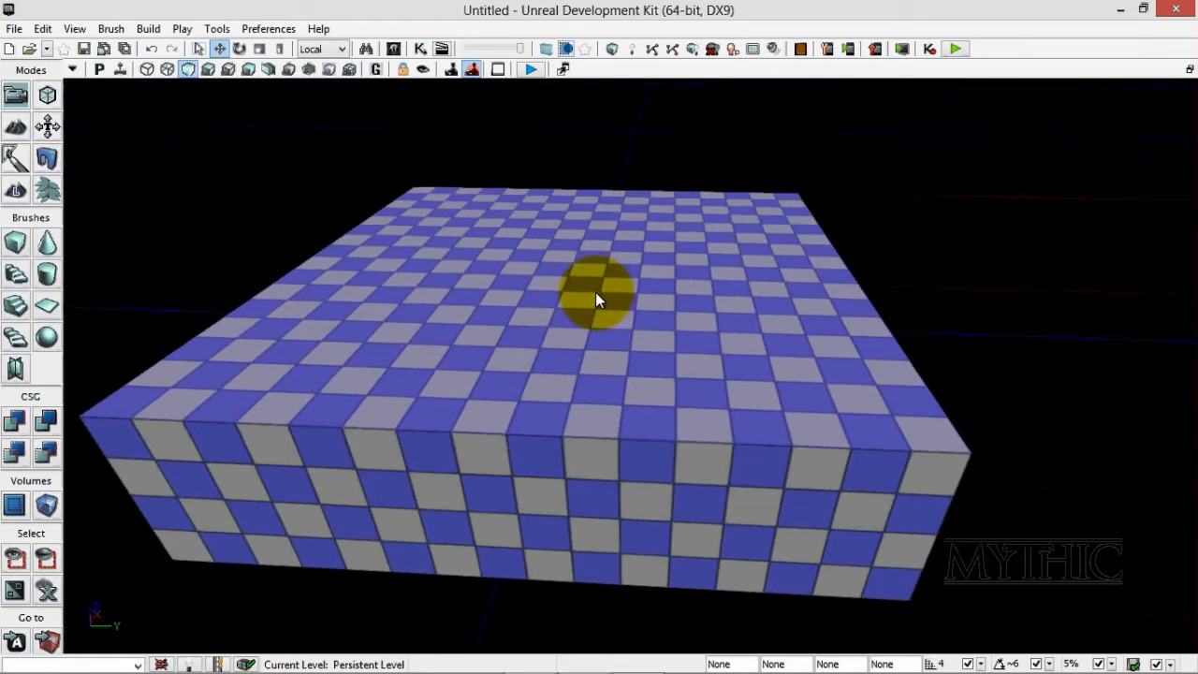
pyautogui.click(596, 284)
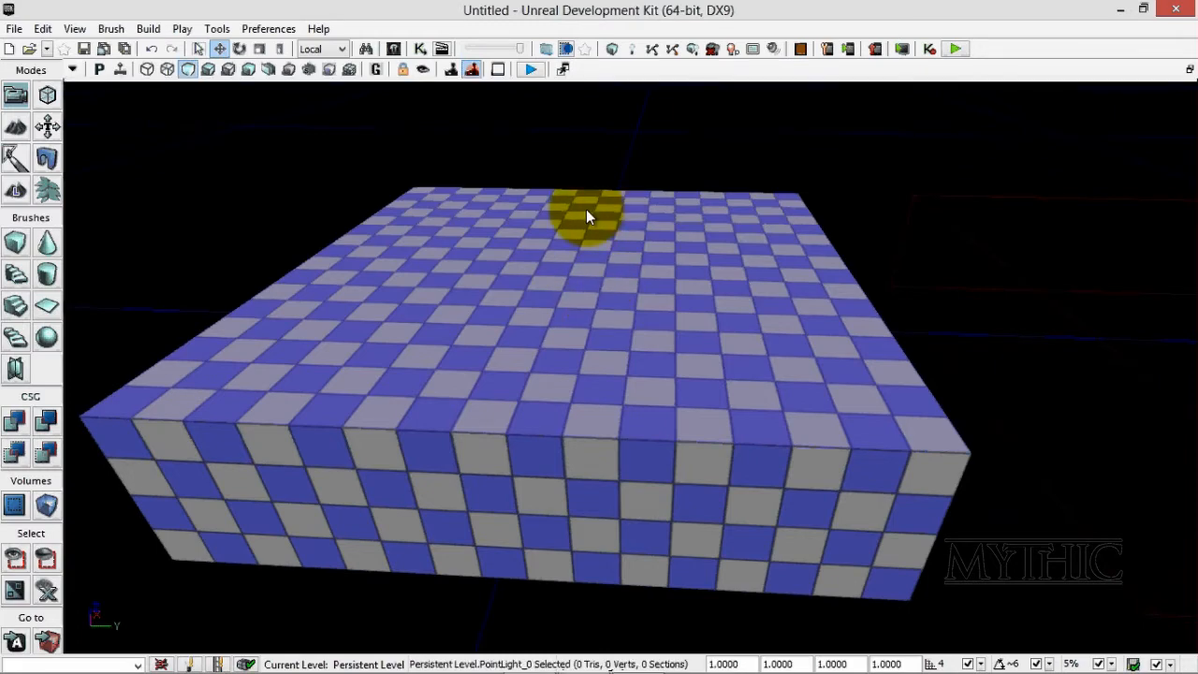
pyautogui.moveTo(599, 178); pyautogui.dragTo(603, 148)
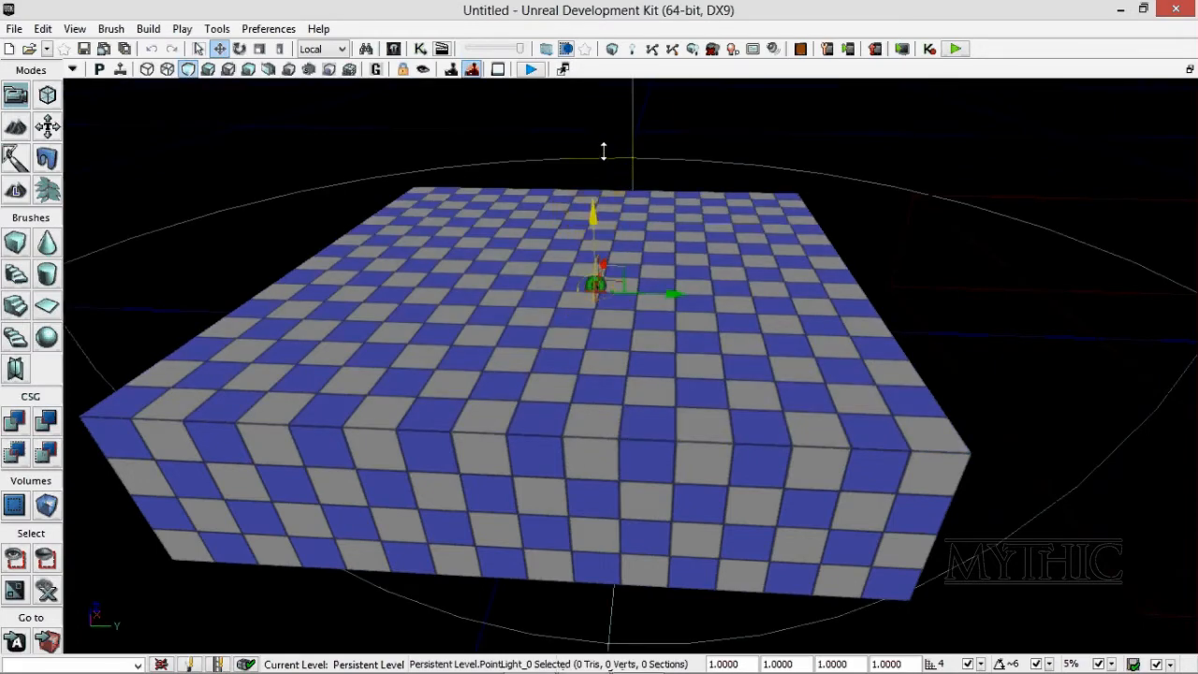
# Examine the light types in the Lights category of the Actor Classes browser, and minimize the browser.
pyautogui.click(403, 53)
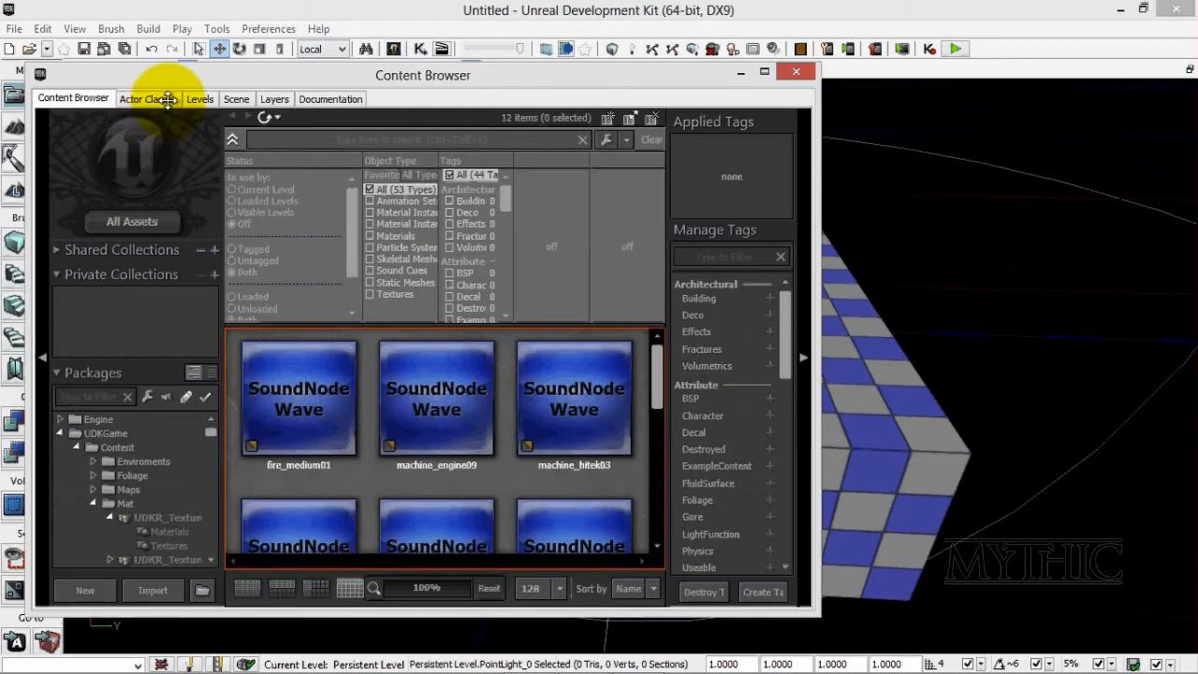
pyautogui.click(160, 99)
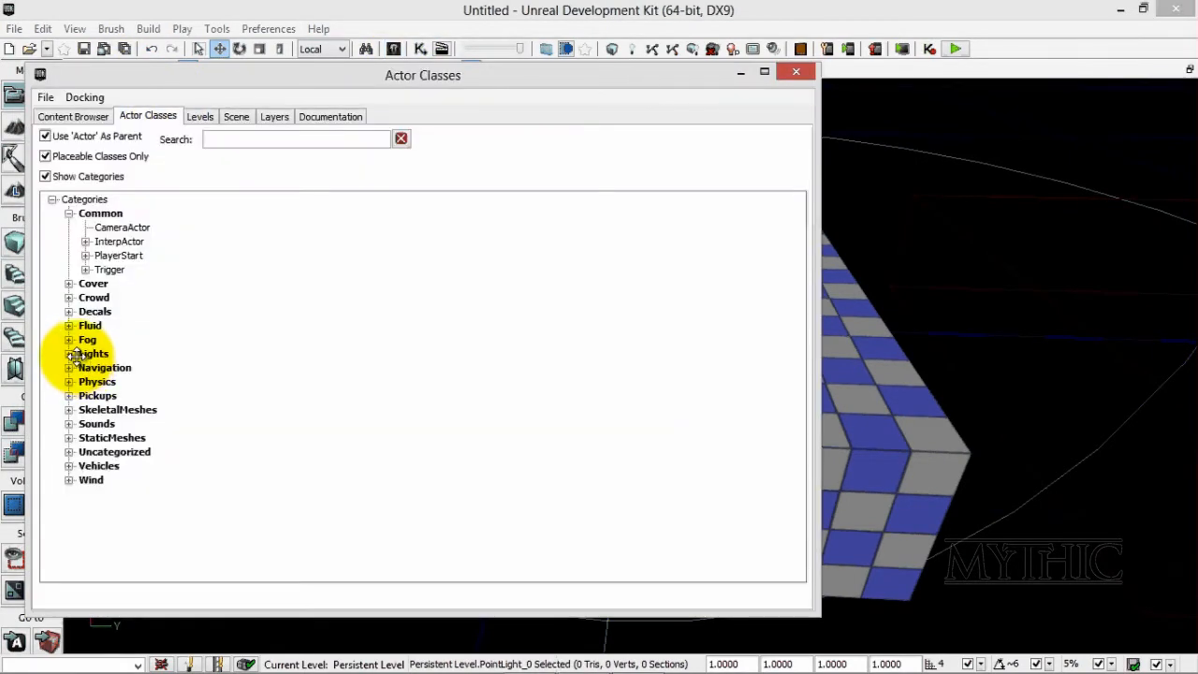
pyautogui.click(69, 354)
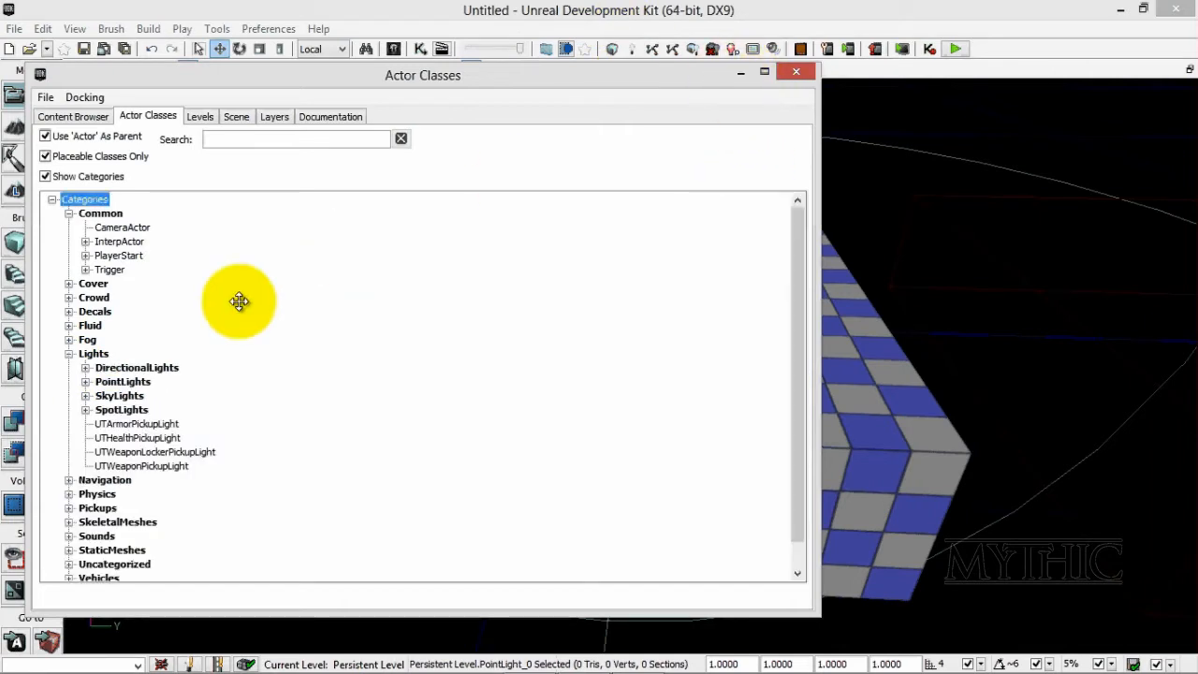
pyautogui.click(741, 69)
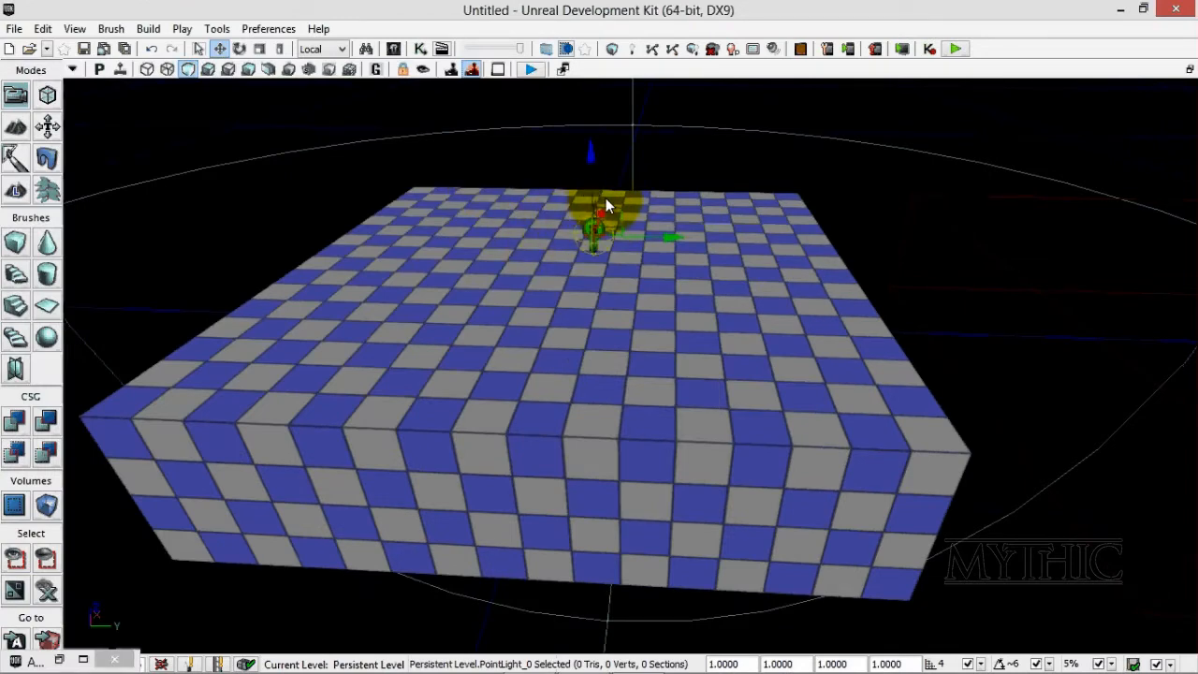
# Nudge the point light above the block and cycle its transform widget through rotate and scale, back to translate.
pyautogui.moveTo(604, 199); pyautogui.dragTo(605, 197)
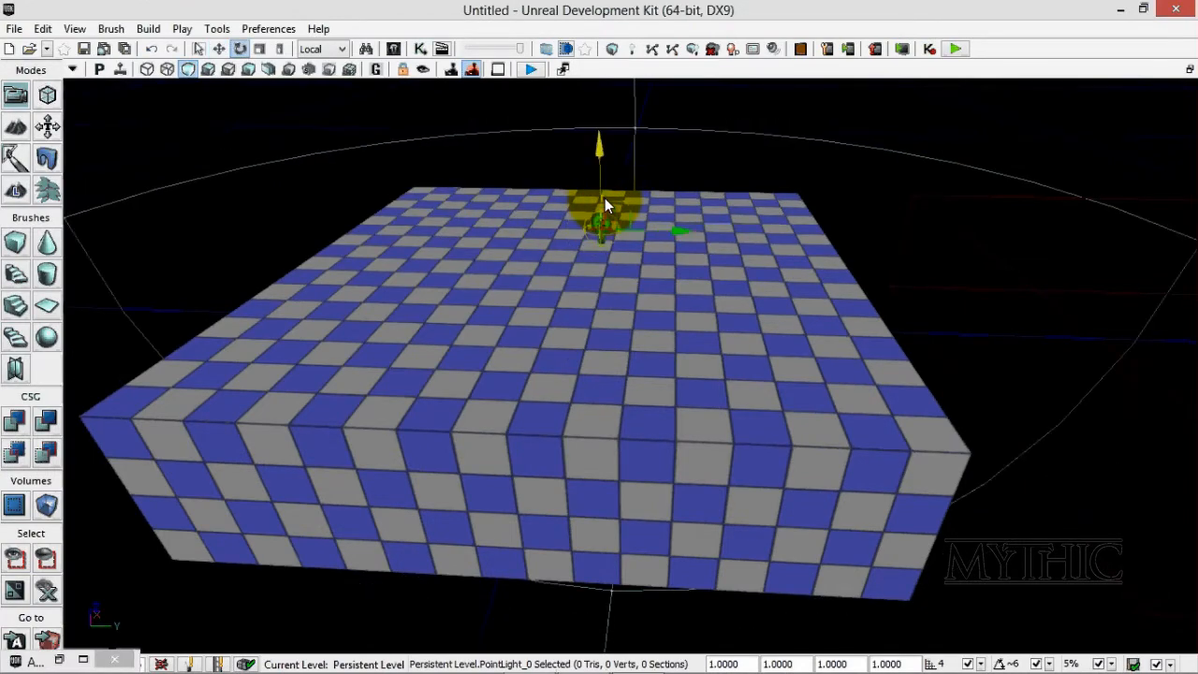
pyautogui.press('space')
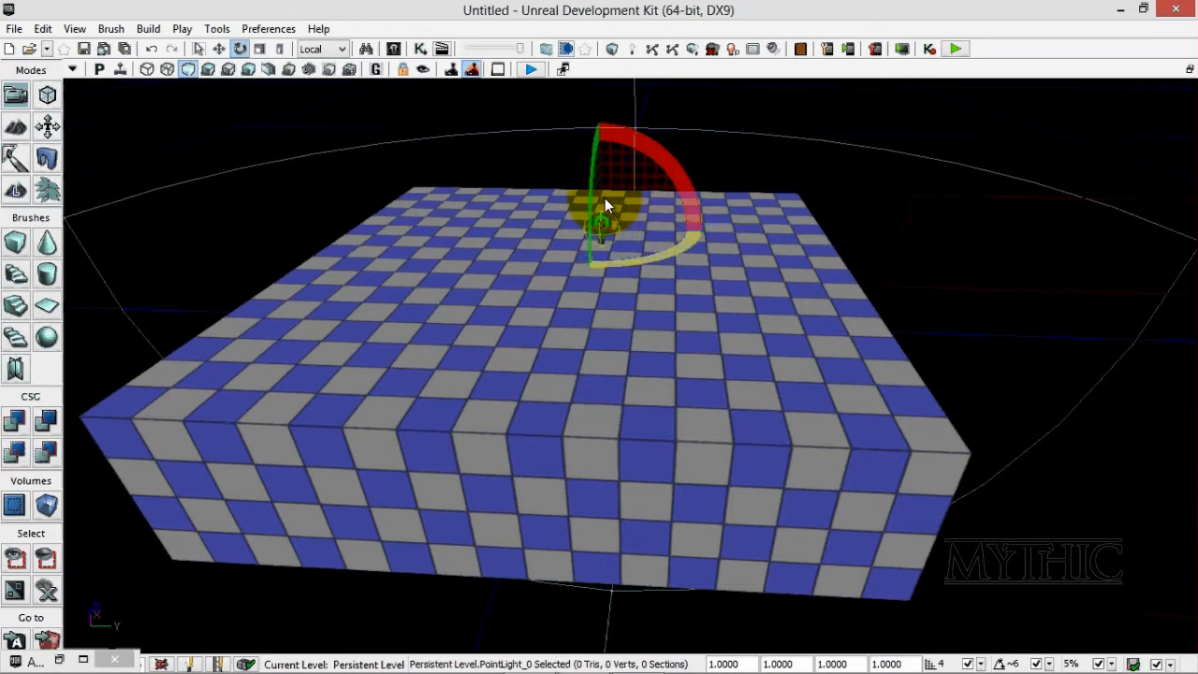
pyautogui.press('space')
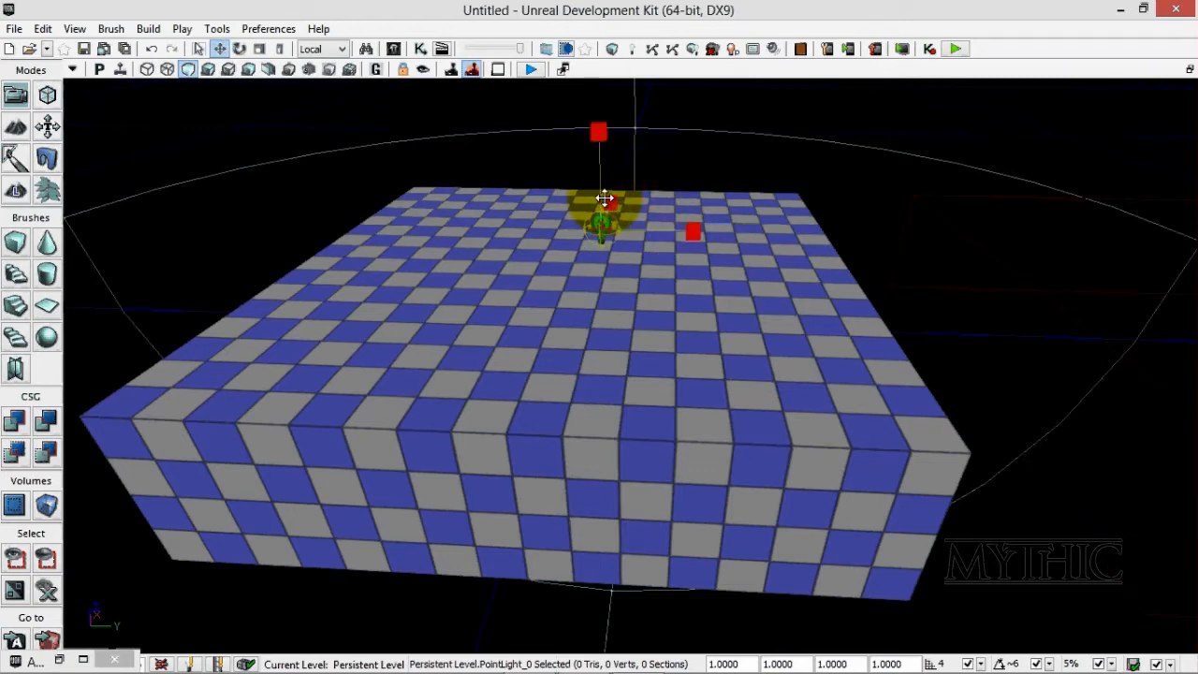
pyautogui.press('space')
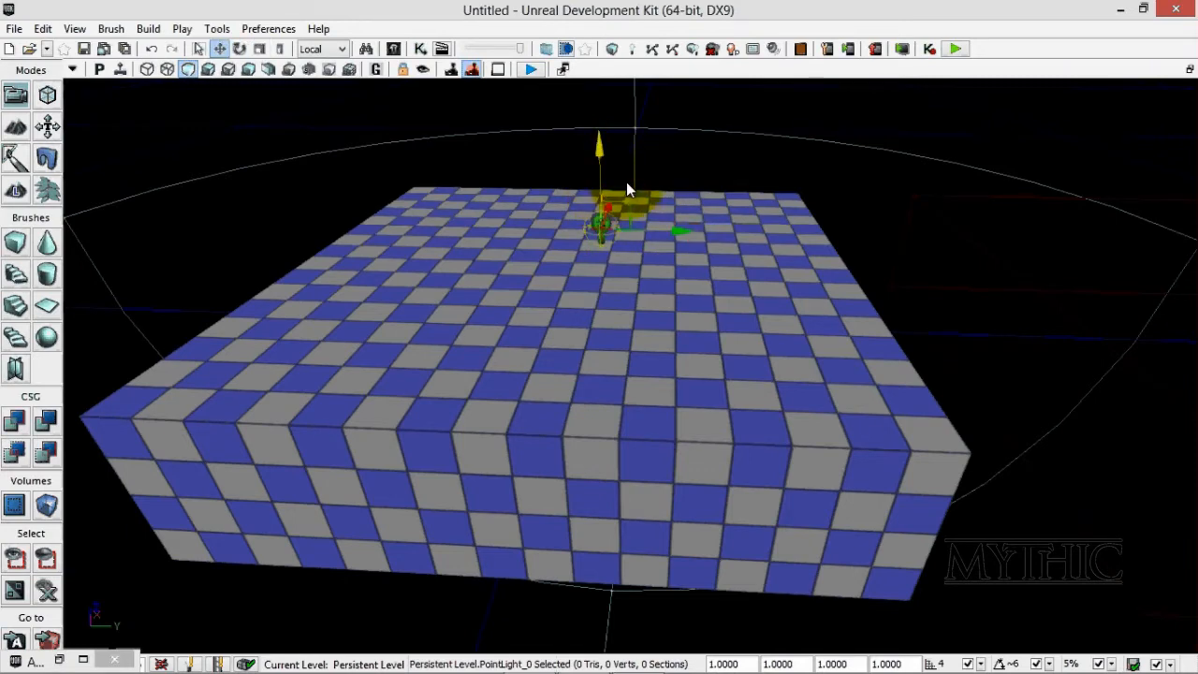
# Raise the point light higher above the block's top surface and rotate it with the rotation widget.
pyautogui.moveTo(626, 187); pyautogui.dragTo(599, 200)
pyautogui.press('space')
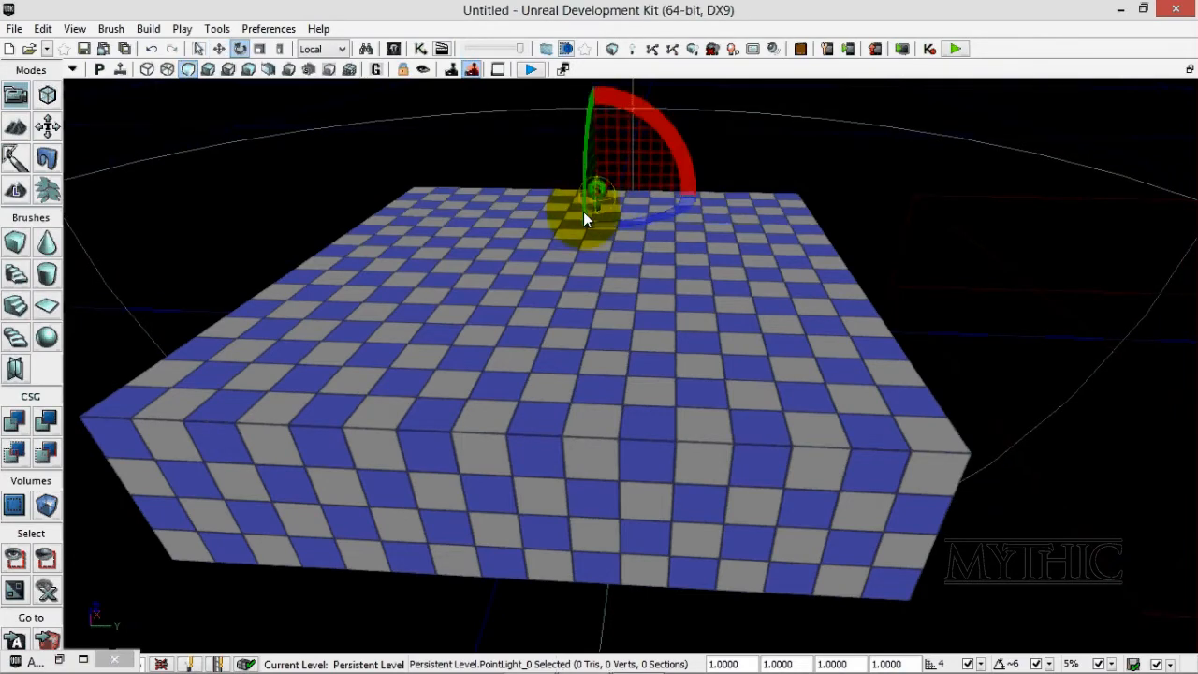
pyautogui.moveTo(616, 185); pyautogui.dragTo(580, 168)
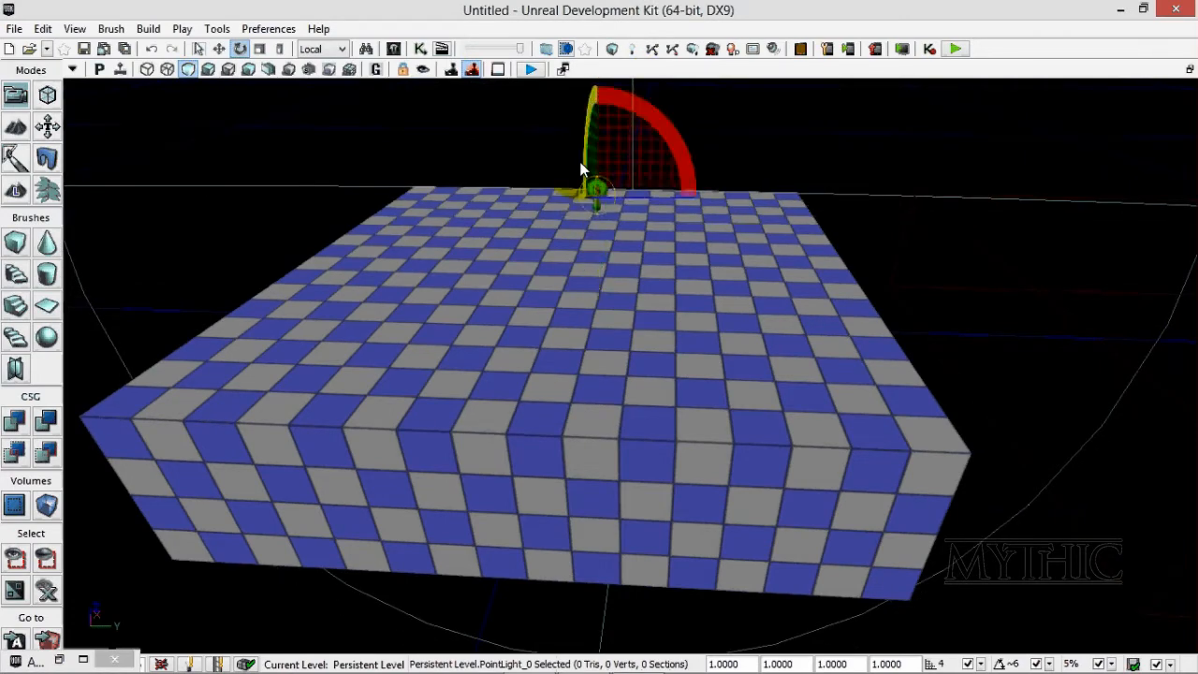
# Switch the point light to the scaling widget and shrink its radius of influence.
pyautogui.press('space')
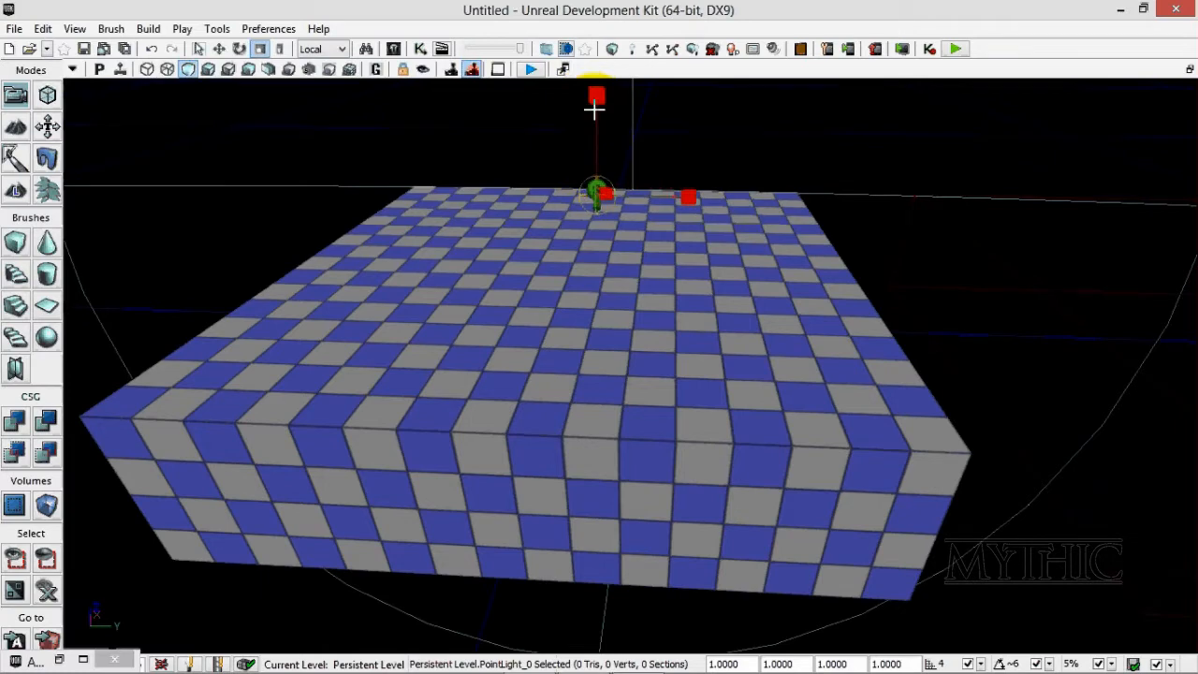
pyautogui.click(591, 105)
pyautogui.hotkey('ctrl', 'z')
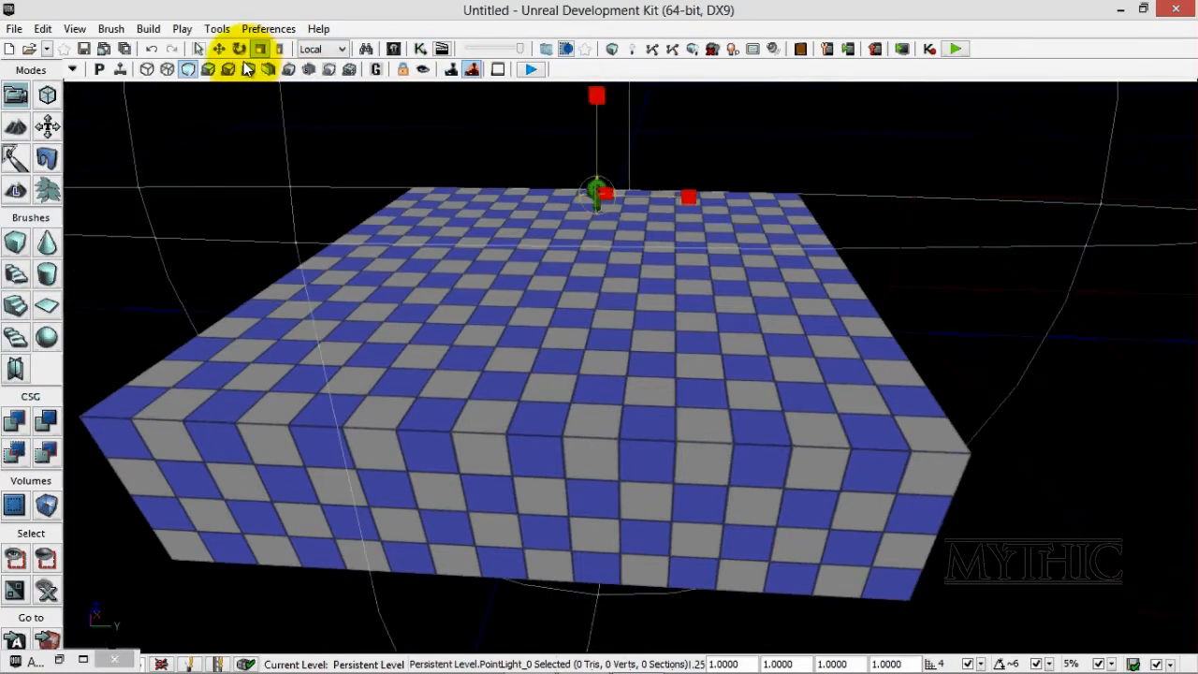
pyautogui.hotkey('ctrl', 'z')
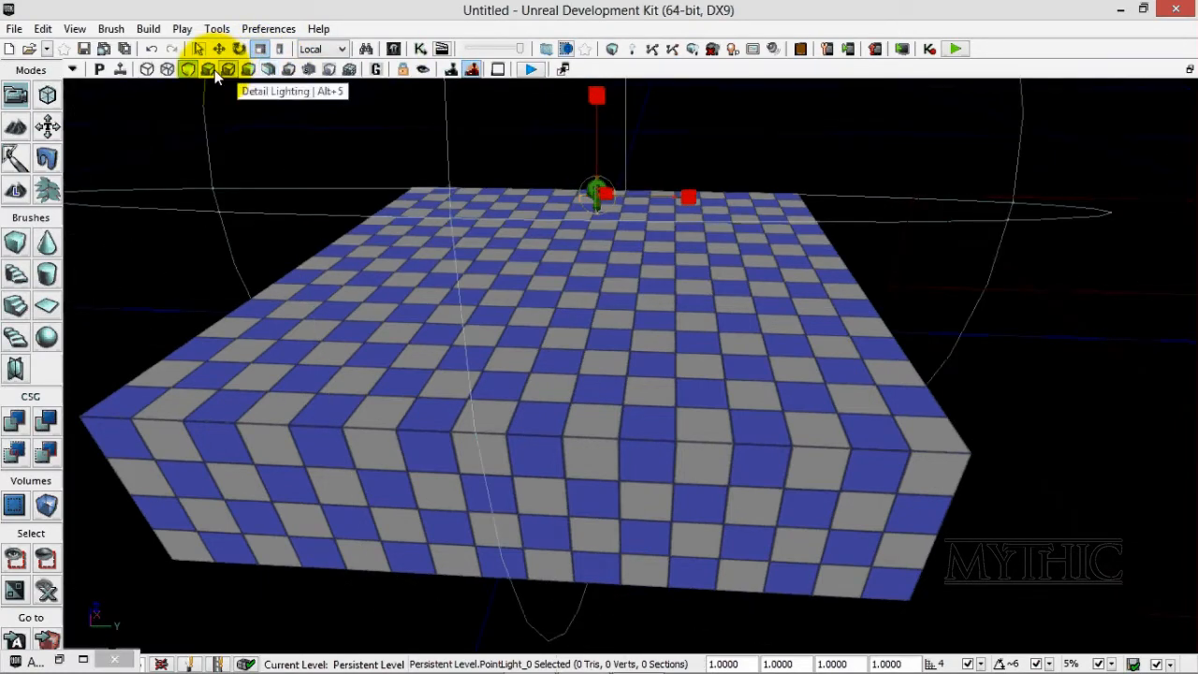
# Show the perspective view in Lit mode and enlarge the point light's radius until it covers the block's whole top surface.
pyautogui.click(210, 71)
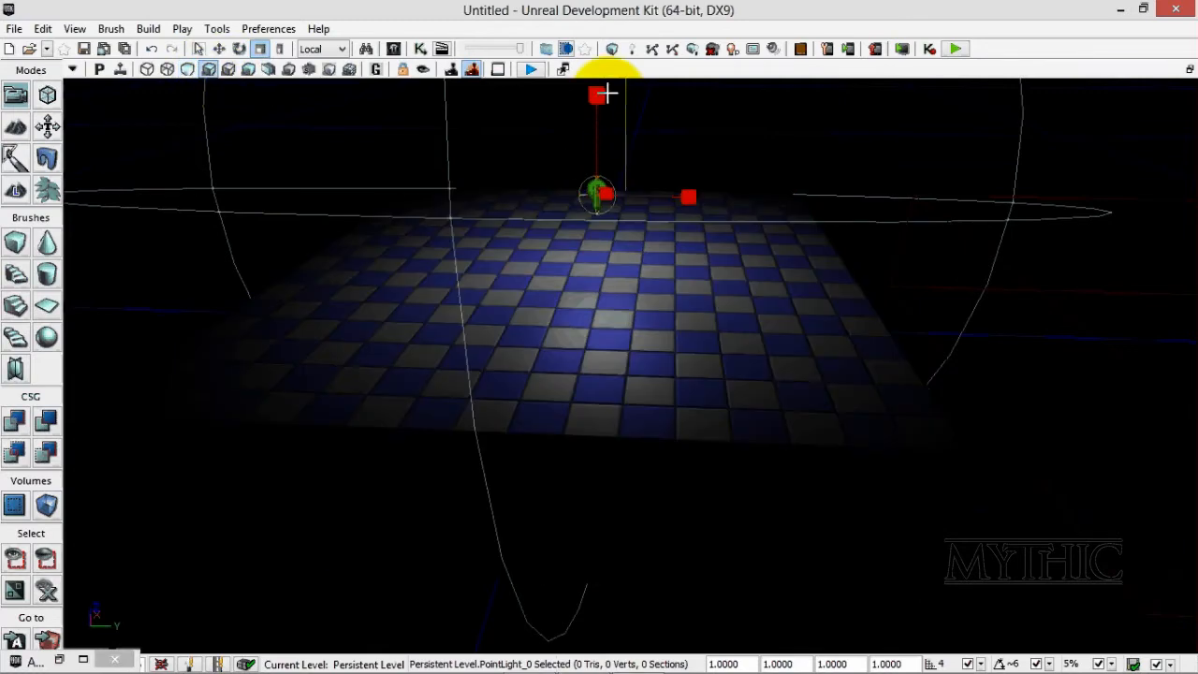
pyautogui.hotkey('ctrl', 'z')
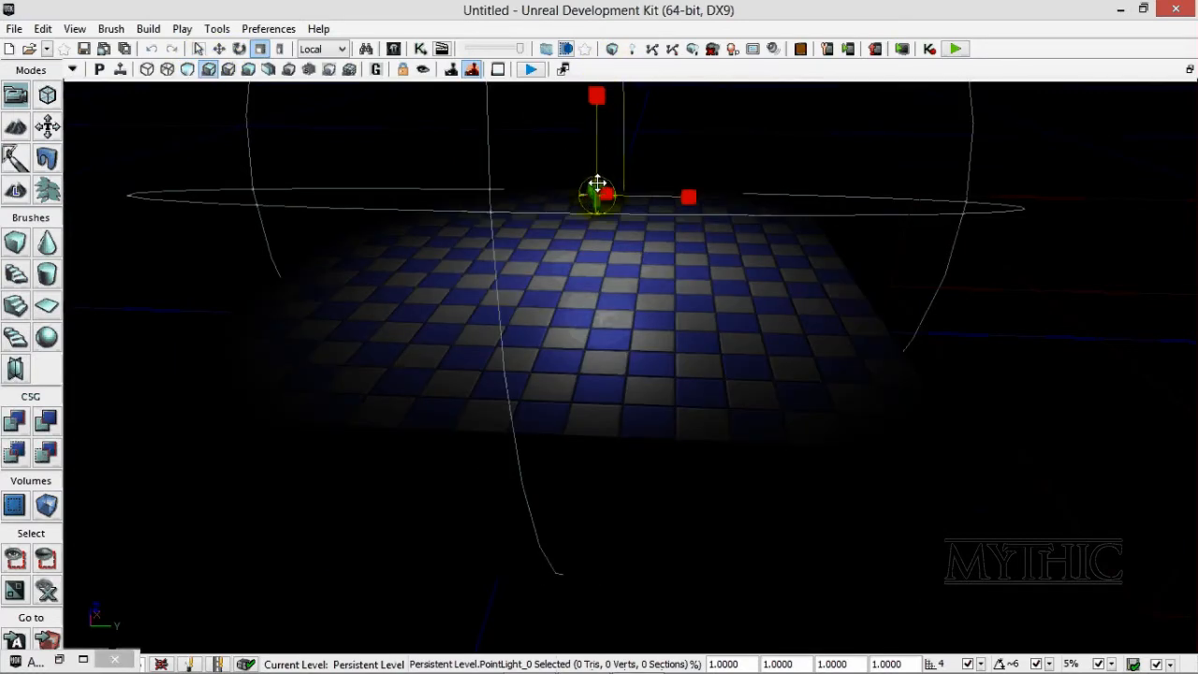
pyautogui.hotkey('ctrl', 'z')
pyautogui.moveTo(623, 172); pyautogui.dragTo(1110, 105)
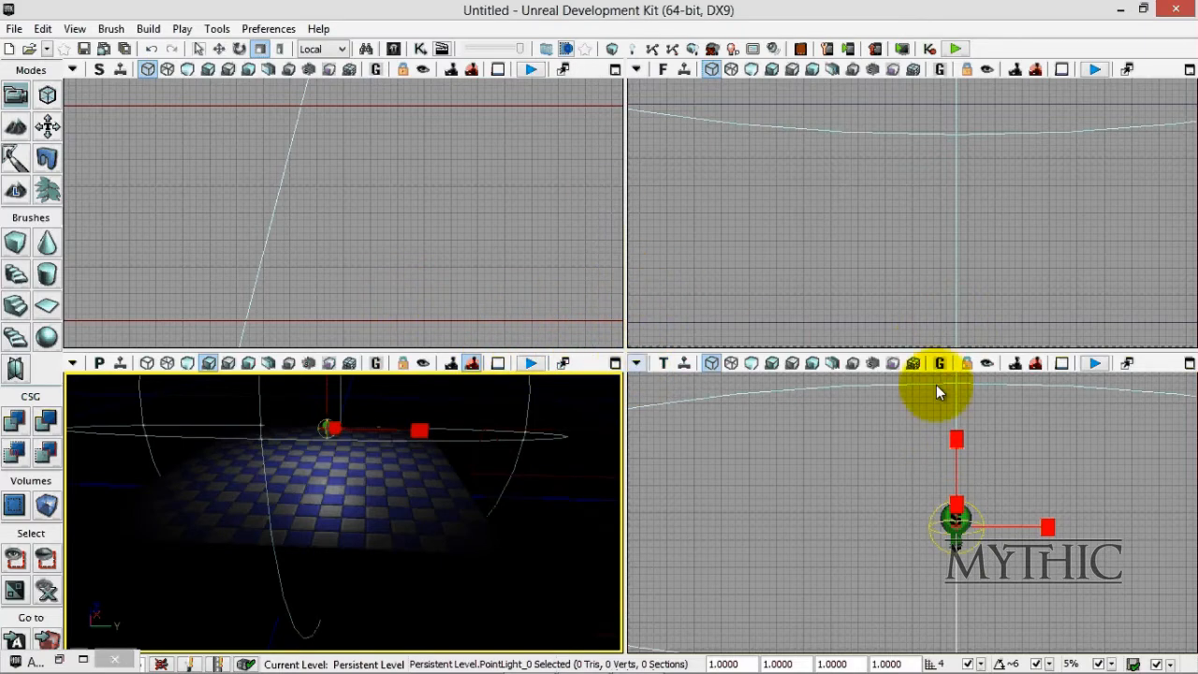
pyautogui.click(614, 364)
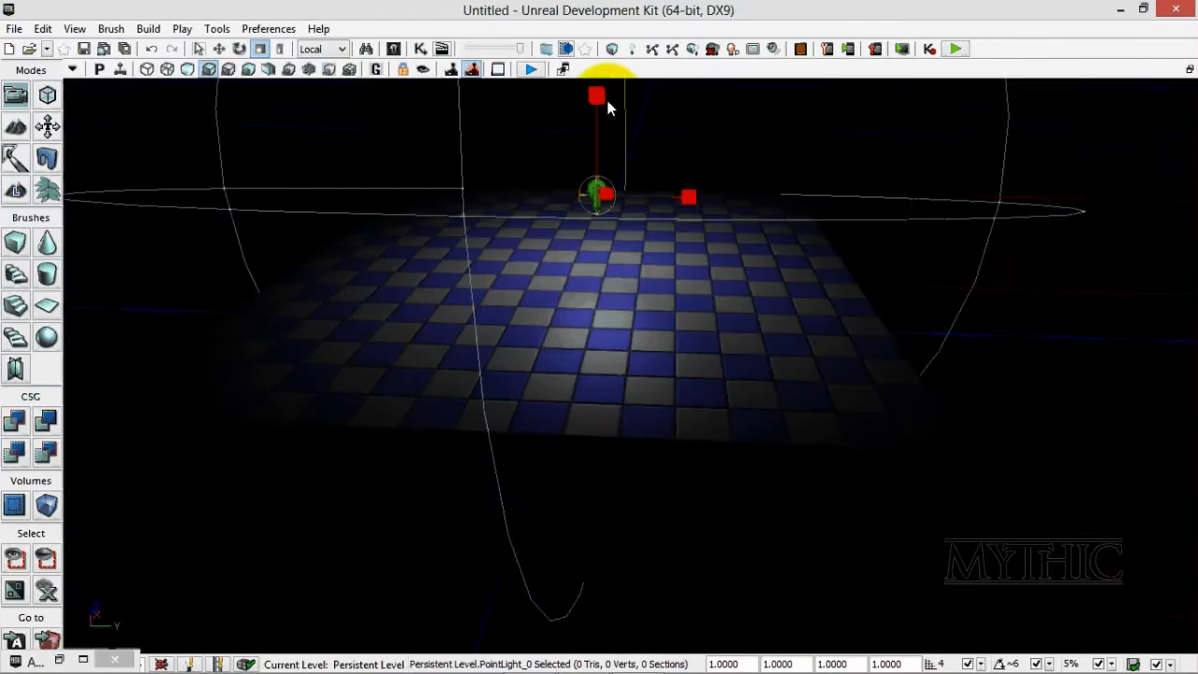
pyautogui.moveTo(597, 119); pyautogui.dragTo(526, 69)
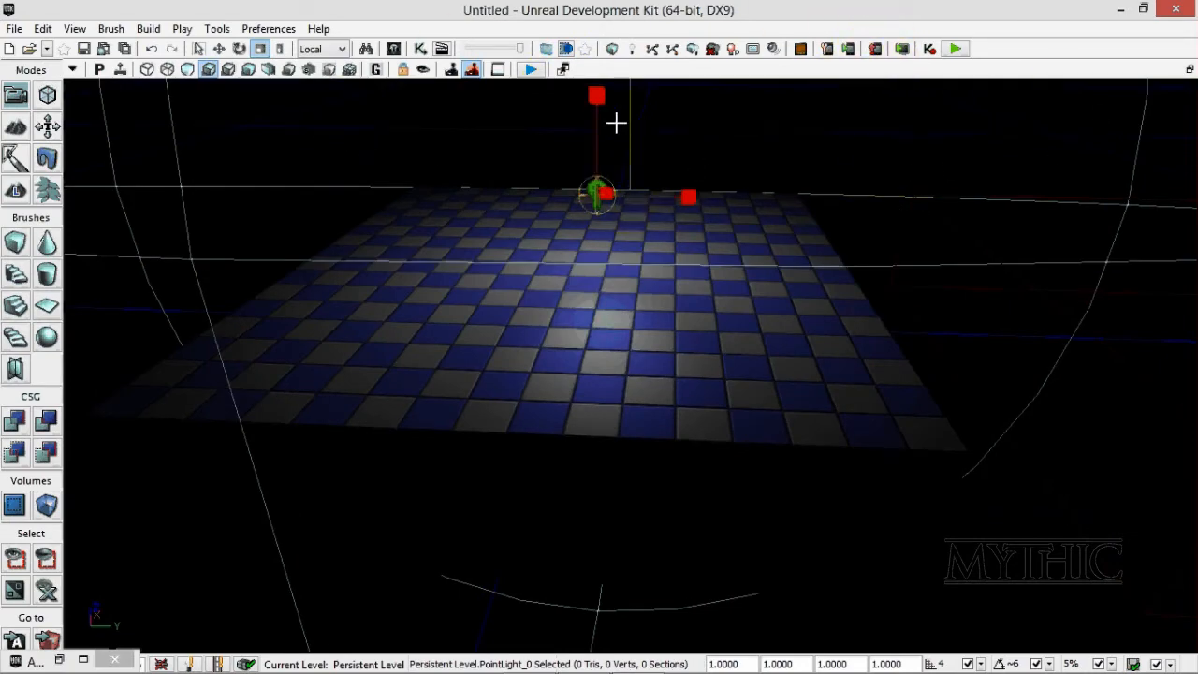
# Build the lighting at Production quality with Use Lightmass turned off, and close the Map Check report.
pyautogui.click(642, 47)
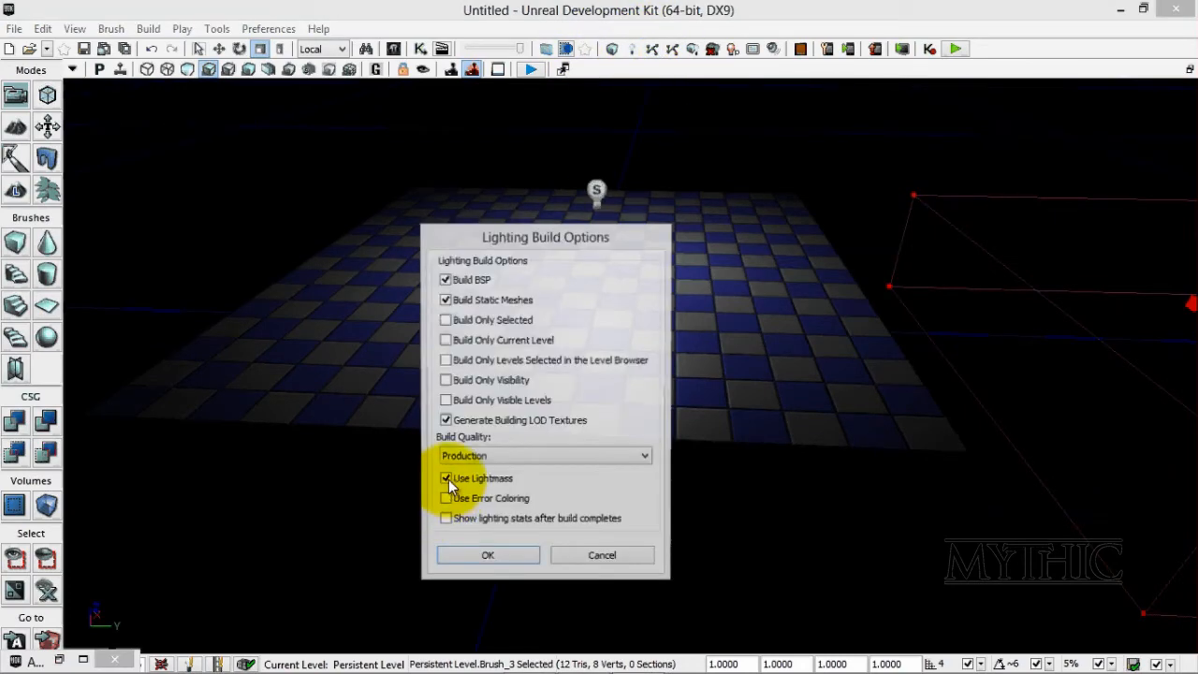
pyautogui.click(447, 478)
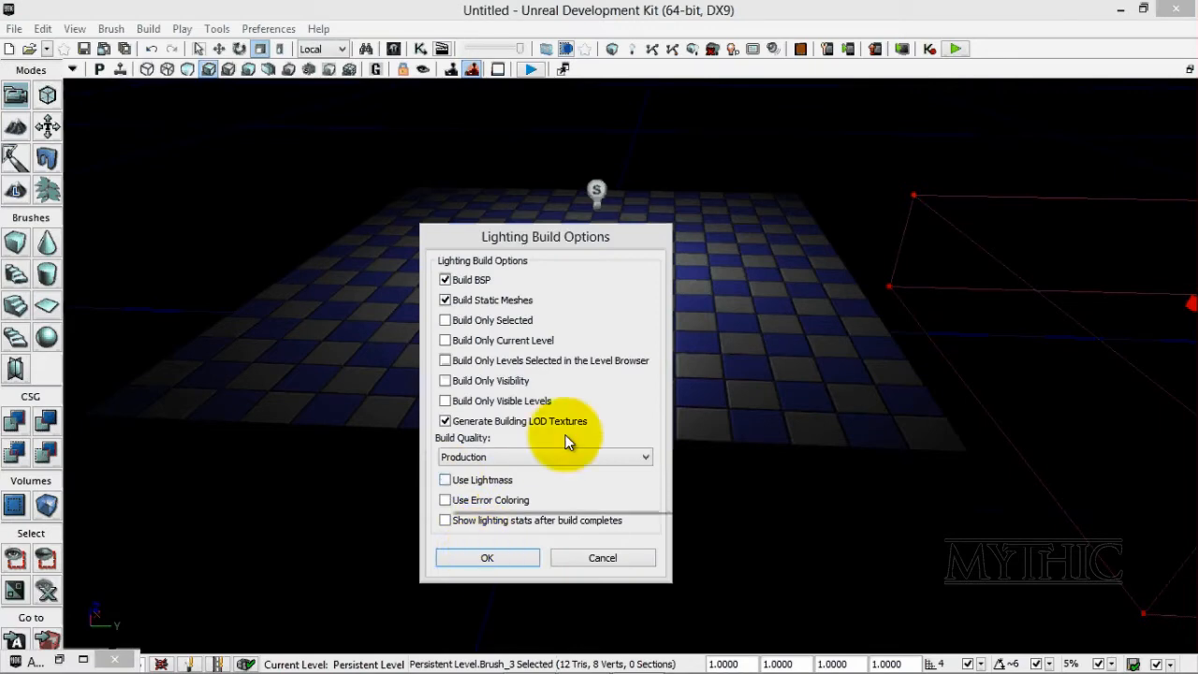
pyautogui.press('Return')
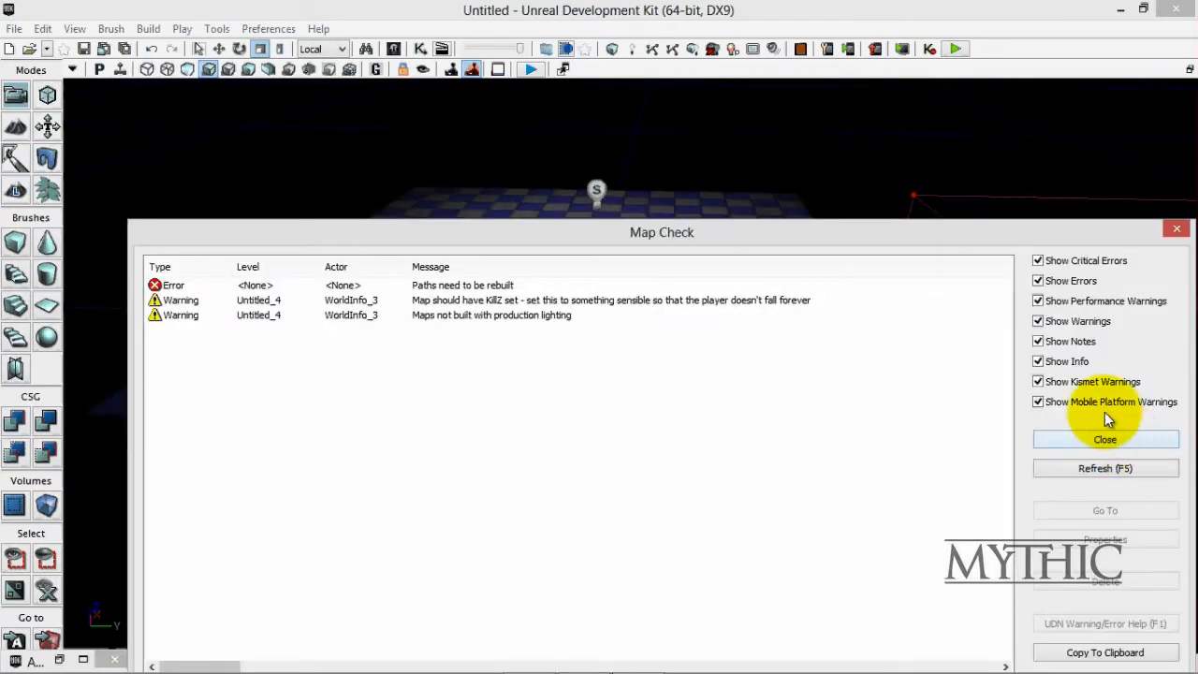
pyautogui.click(1105, 430)
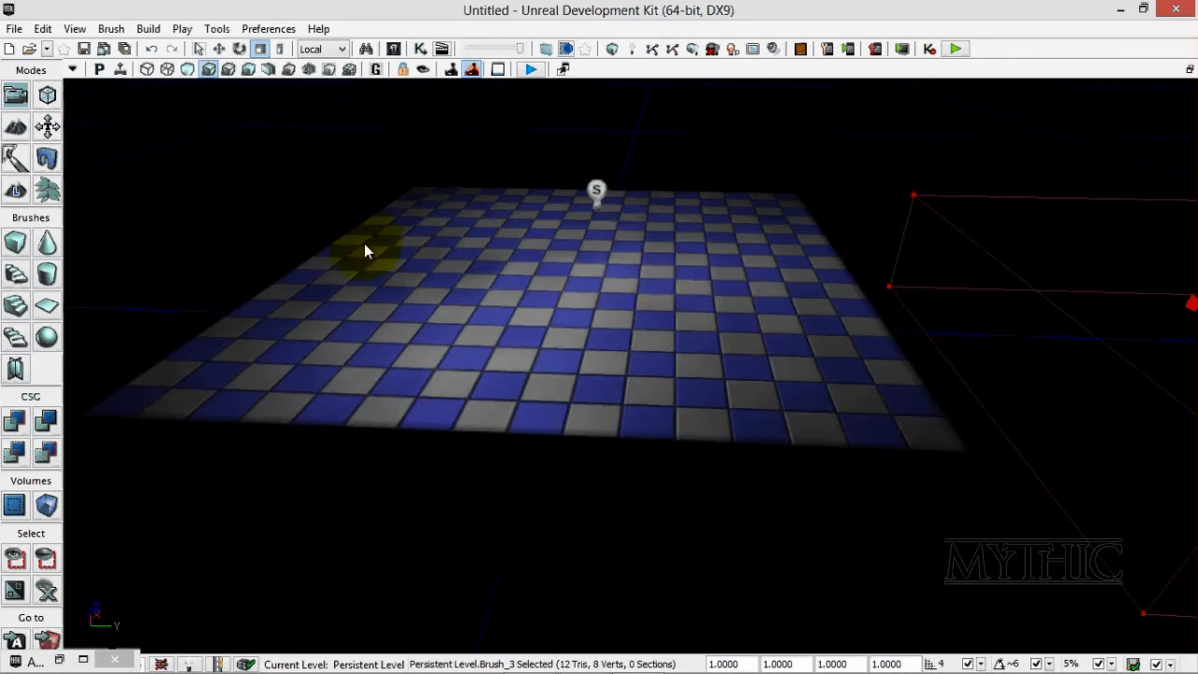
# Run Build All for the map, accept the lighting options without Lightmass, and close the Map Check report.
pyautogui.click(692, 49)
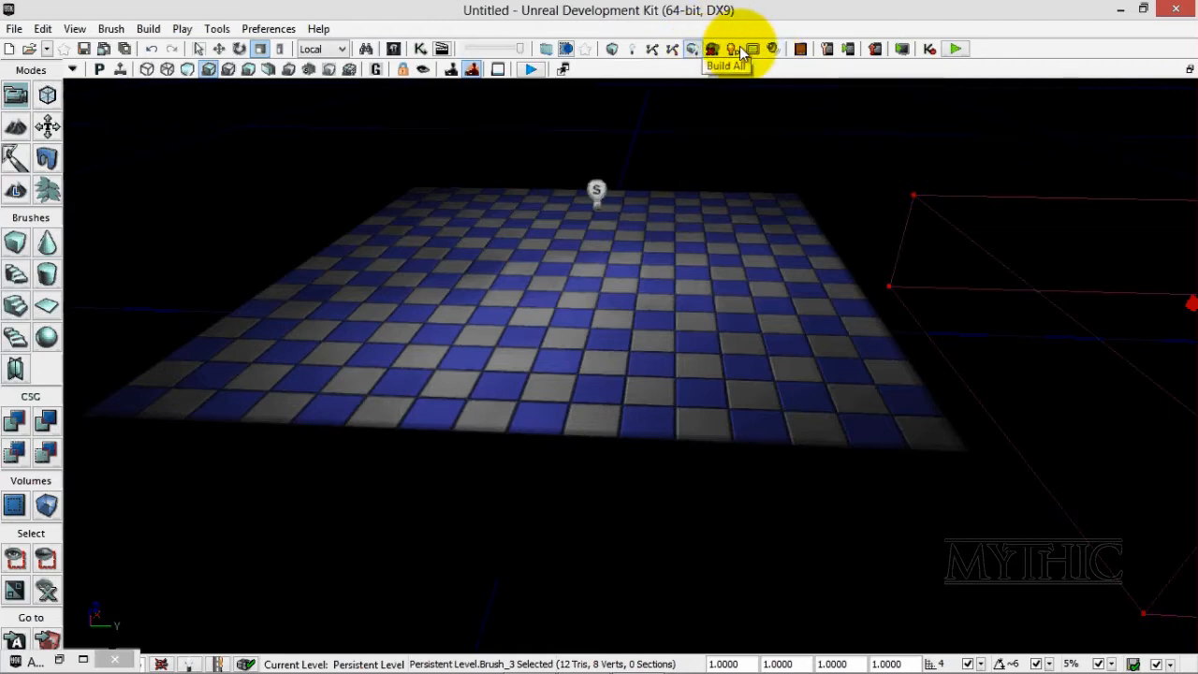
pyautogui.click(672, 49)
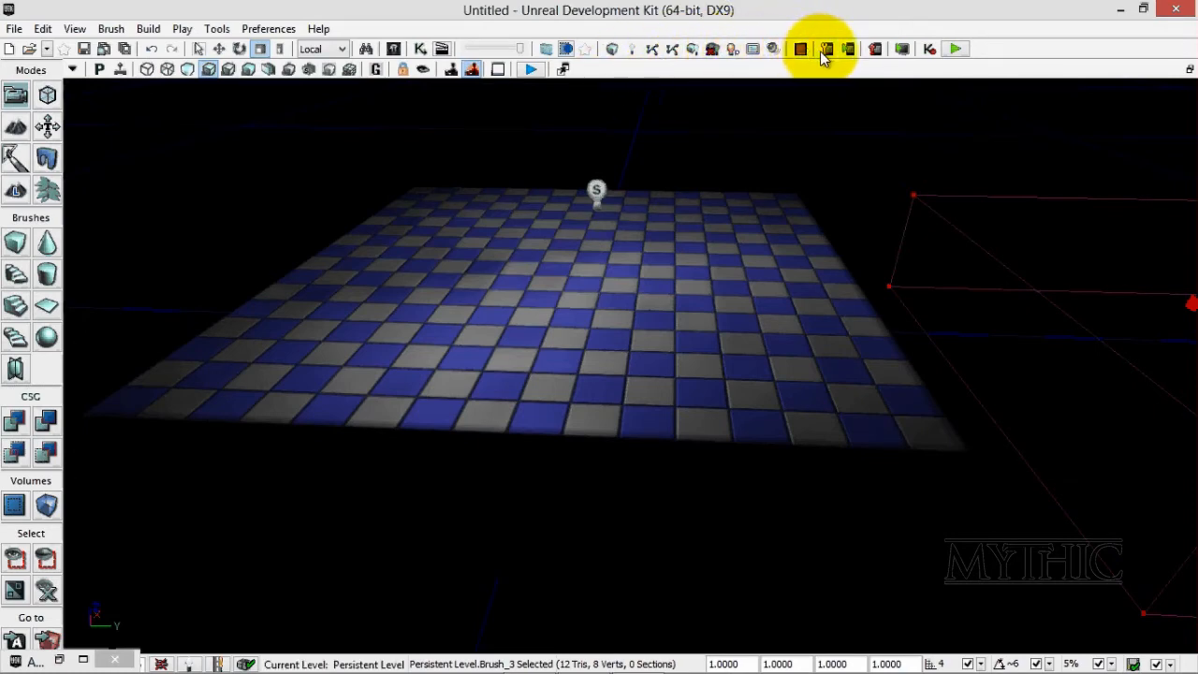
pyautogui.click(693, 49)
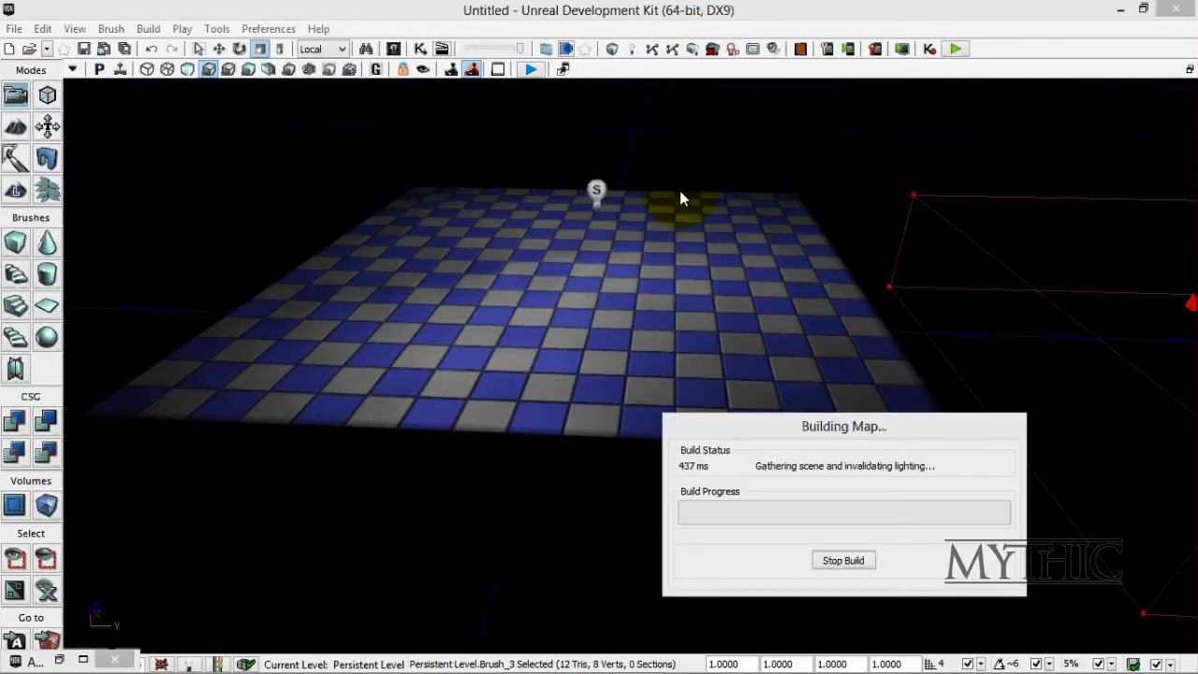
pyautogui.moveTo(638, 662)
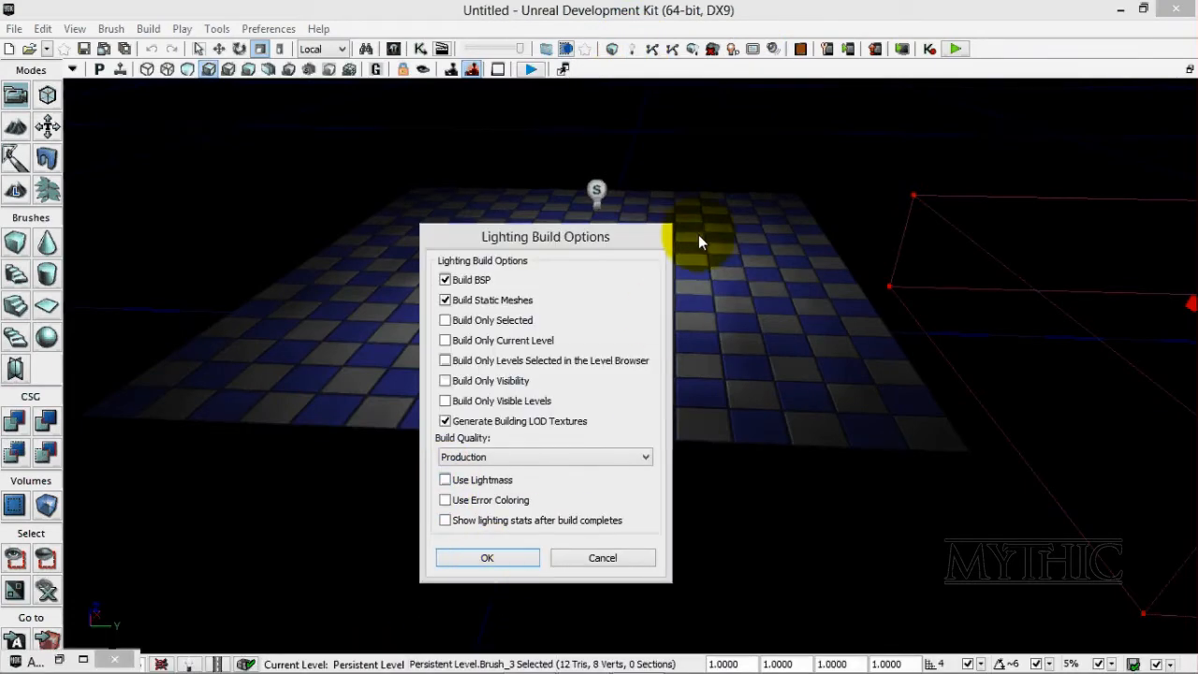
pyautogui.press('Return')
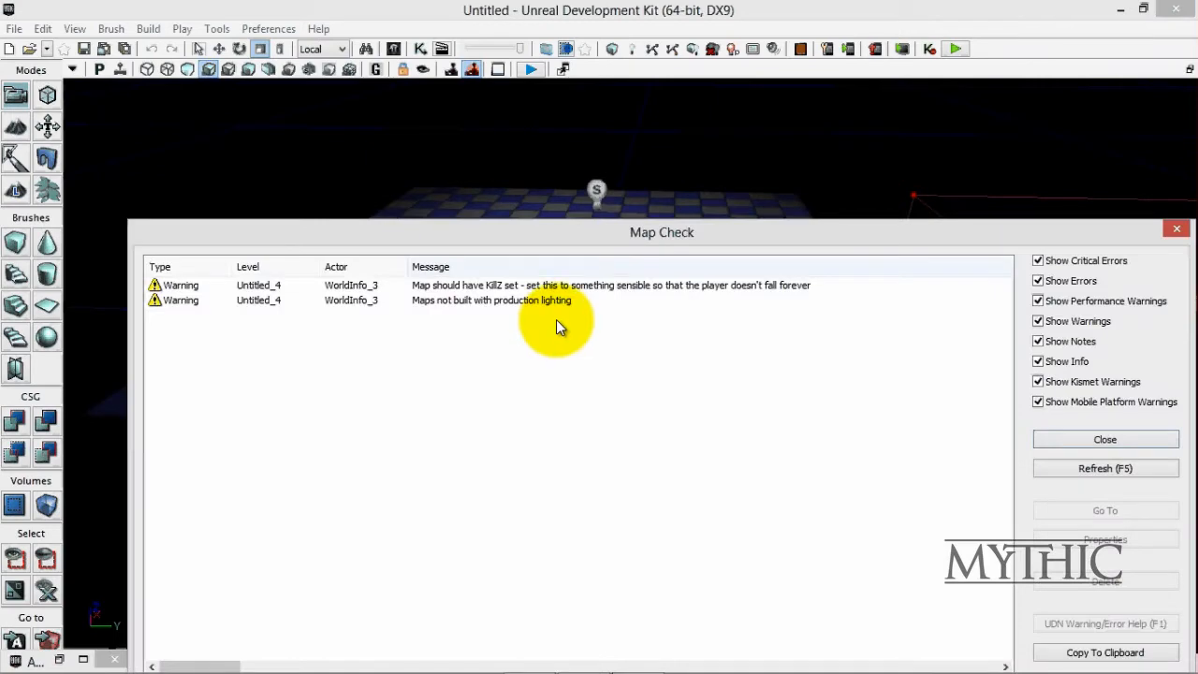
pyautogui.press('Escape')
# Play-test the lit level from the block's top surface and end the preview with the exit console command.
pyautogui.rightClick(557, 320)
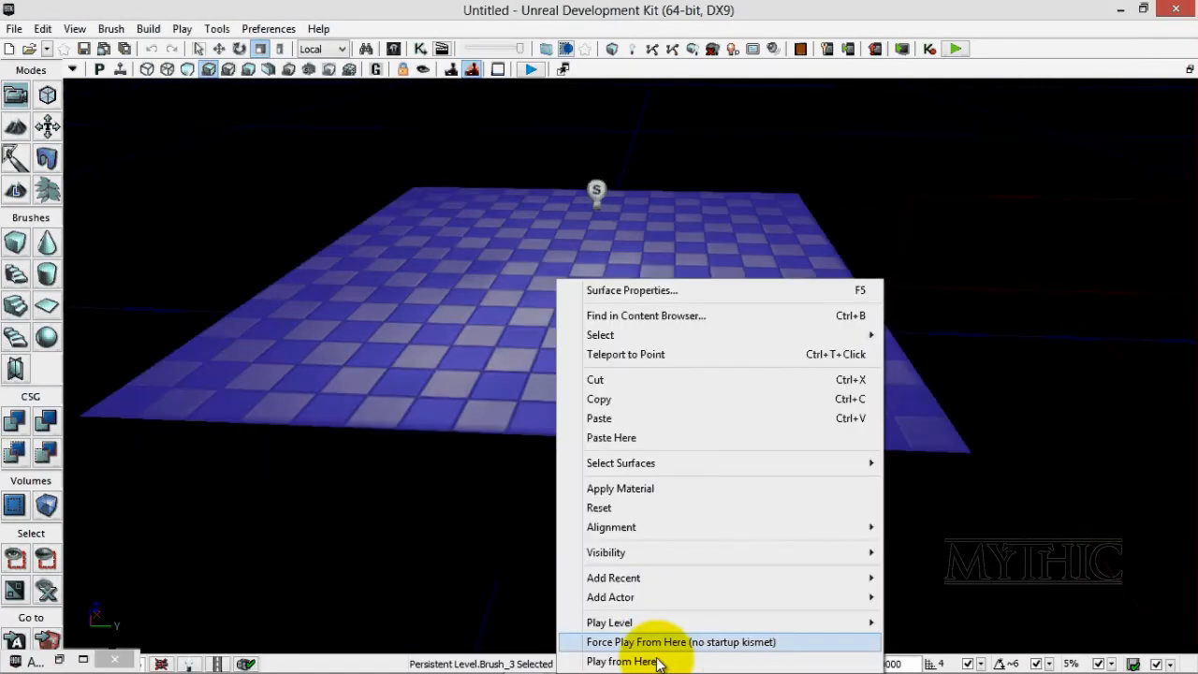
pyautogui.click(658, 662)
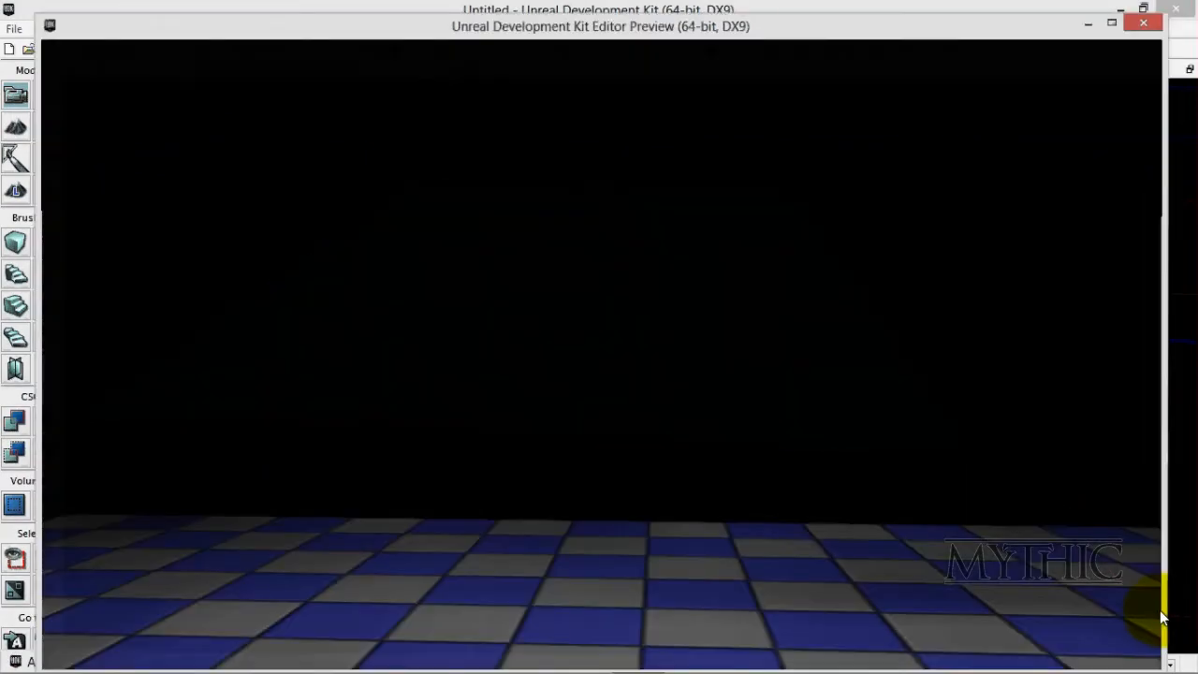
pyautogui.press('Tab')
pyautogui.write('re')
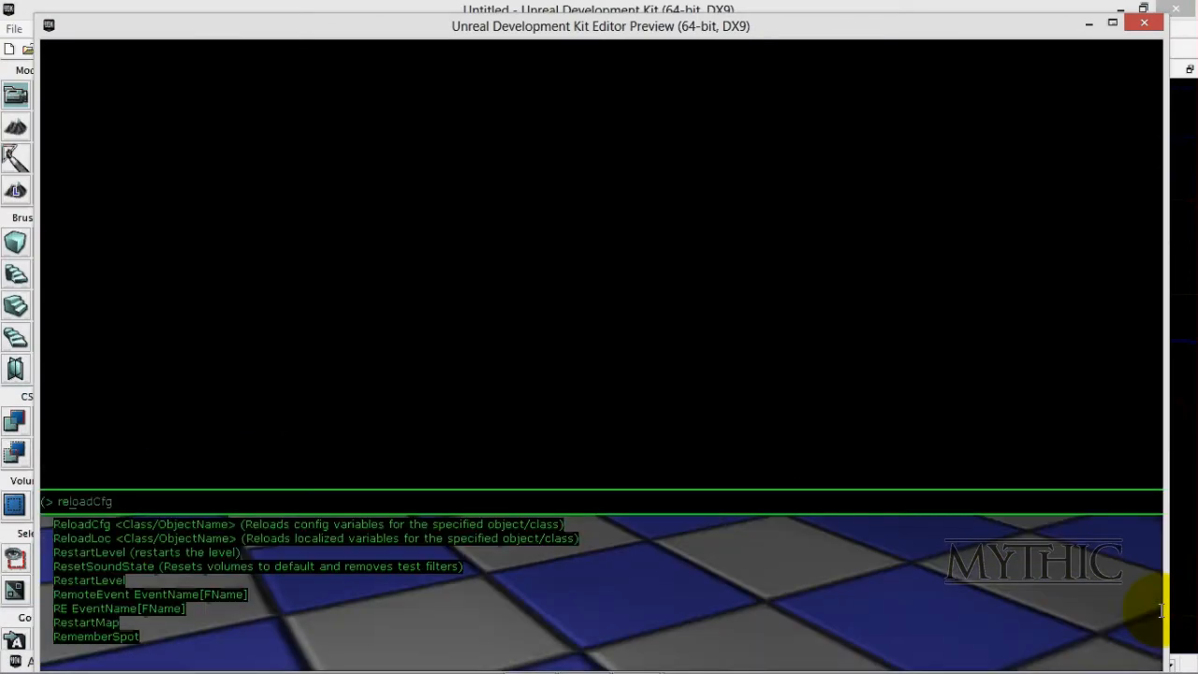
pyautogui.press('BackSpace')
pyautogui.press('BackSpace')
pyautogui.write('exit')
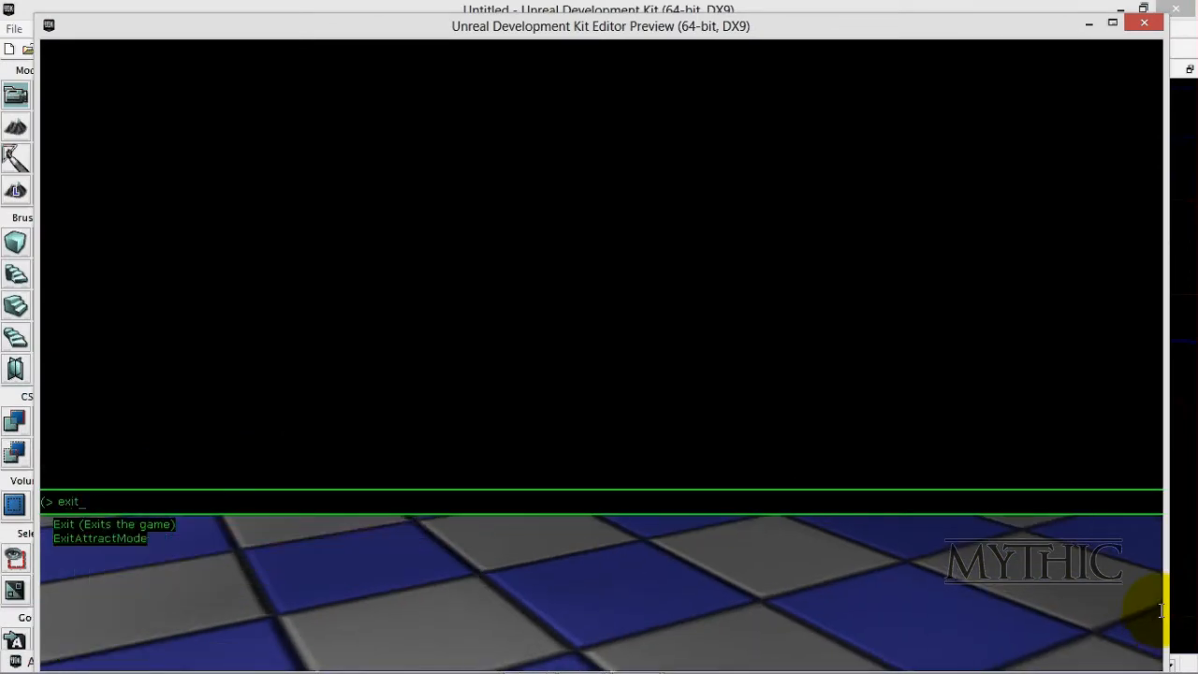
pyautogui.press('Return')
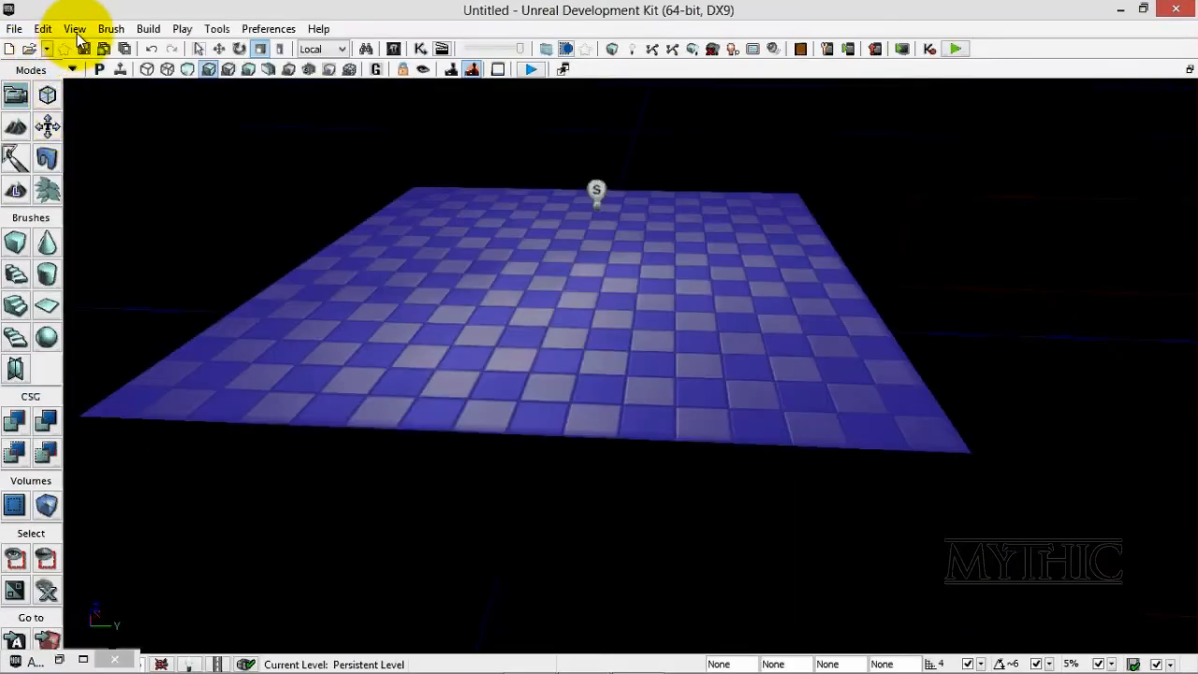
# In World Properties, find the gametype settings and set Default Game Type and Game Type For PIE to UTDeathmatch.
pyautogui.click(75, 28)
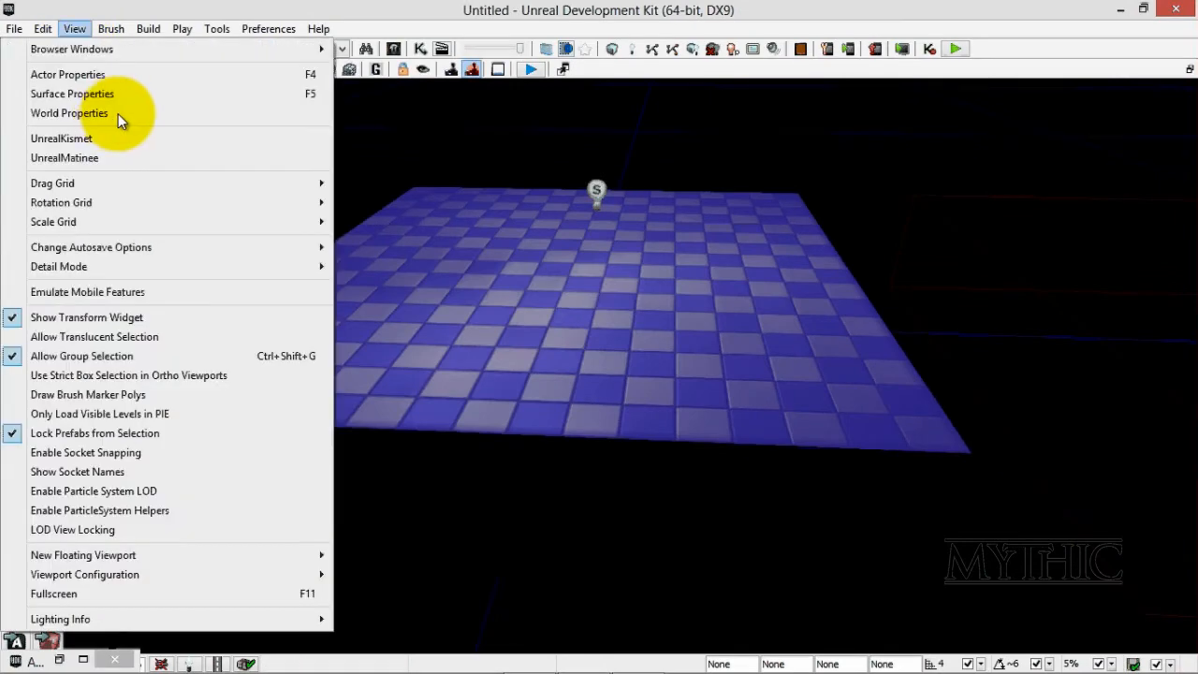
pyautogui.click(118, 114)
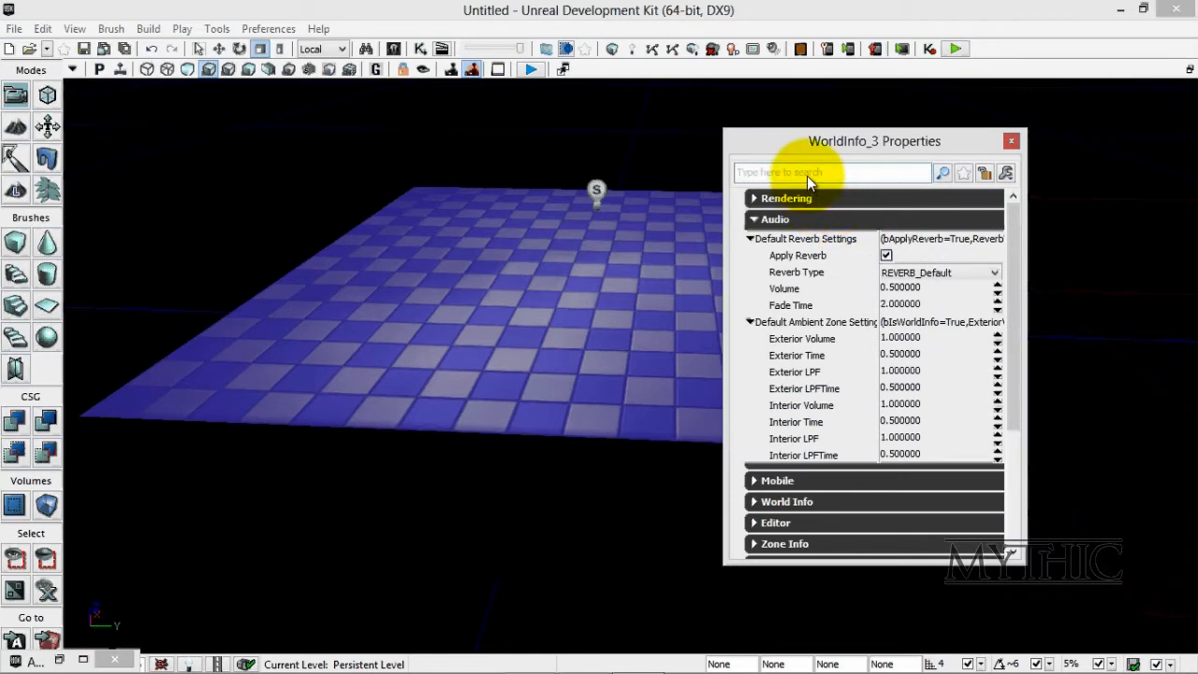
pyautogui.write('gamety')
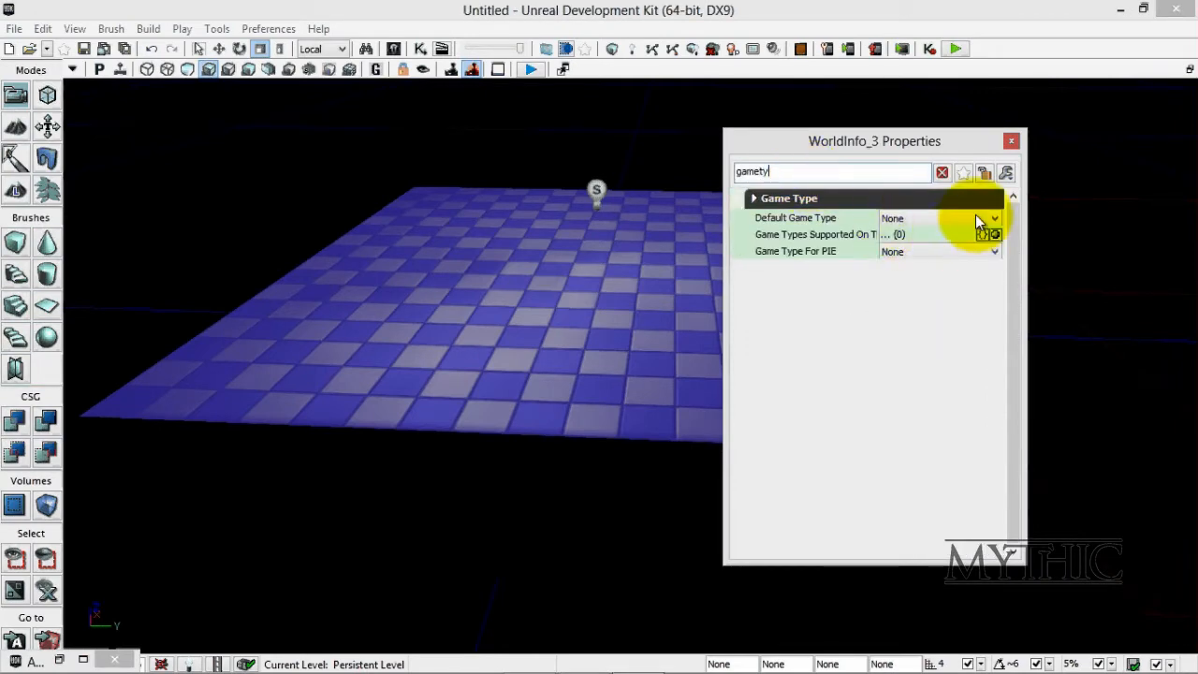
pyautogui.write('pe')
pyautogui.click(975, 215)
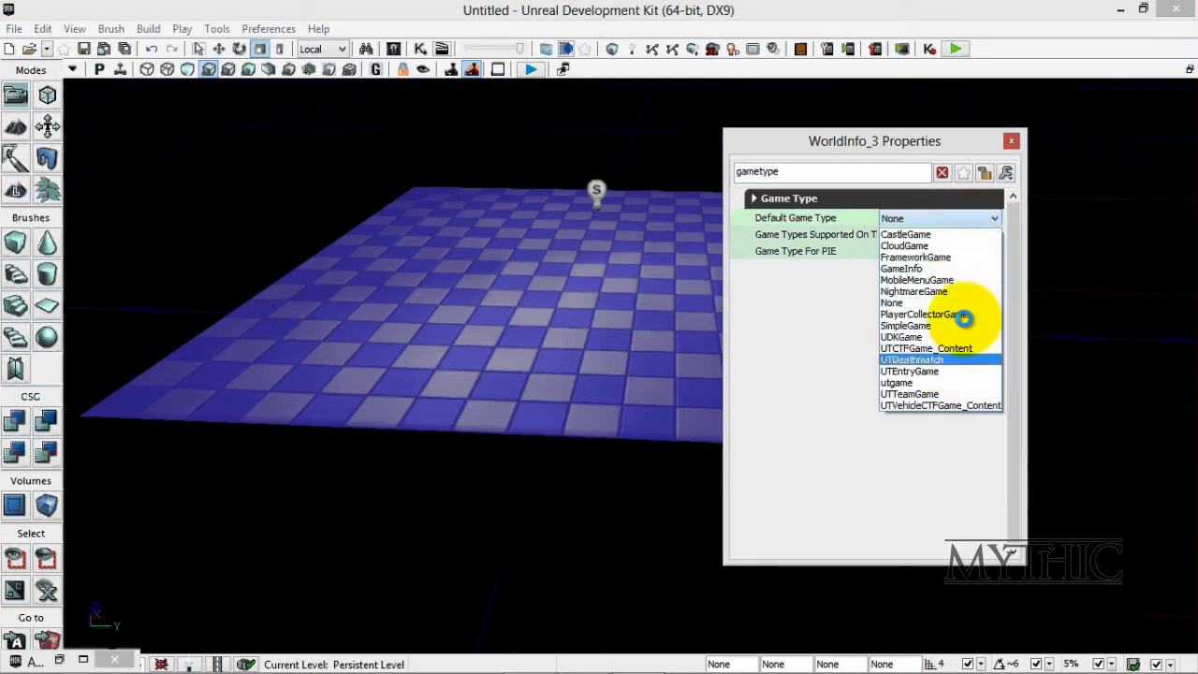
pyautogui.click(959, 360)
pyautogui.click(964, 250)
pyautogui.click(957, 392)
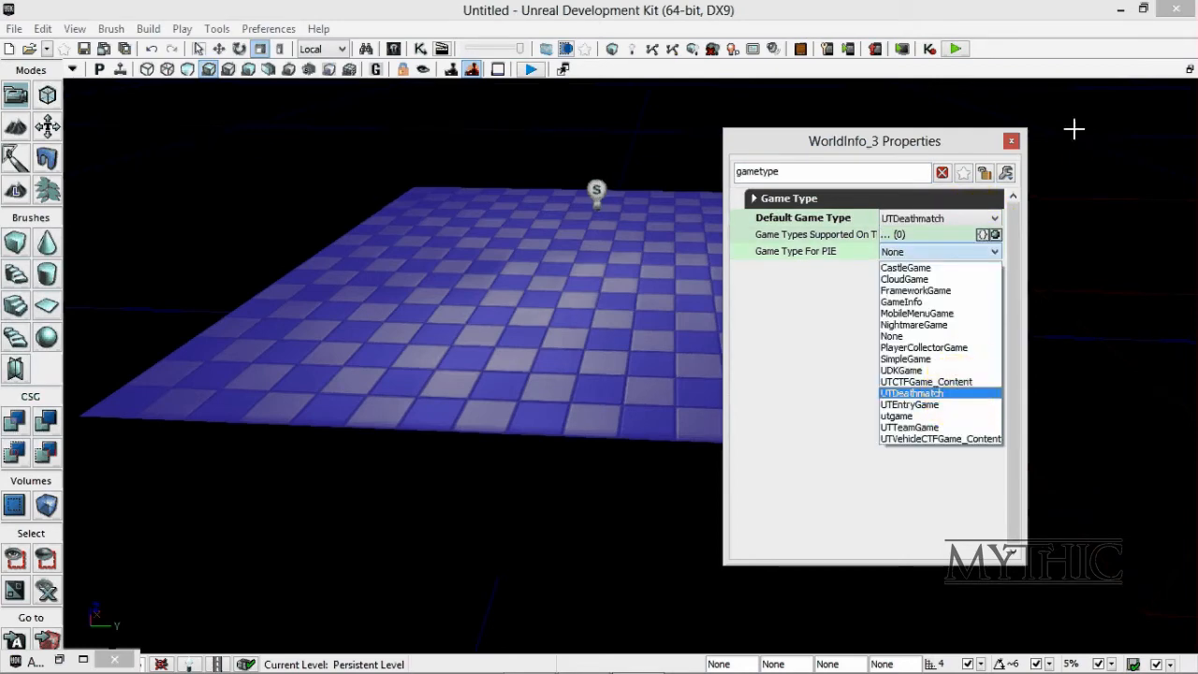
pyautogui.click(1010, 141)
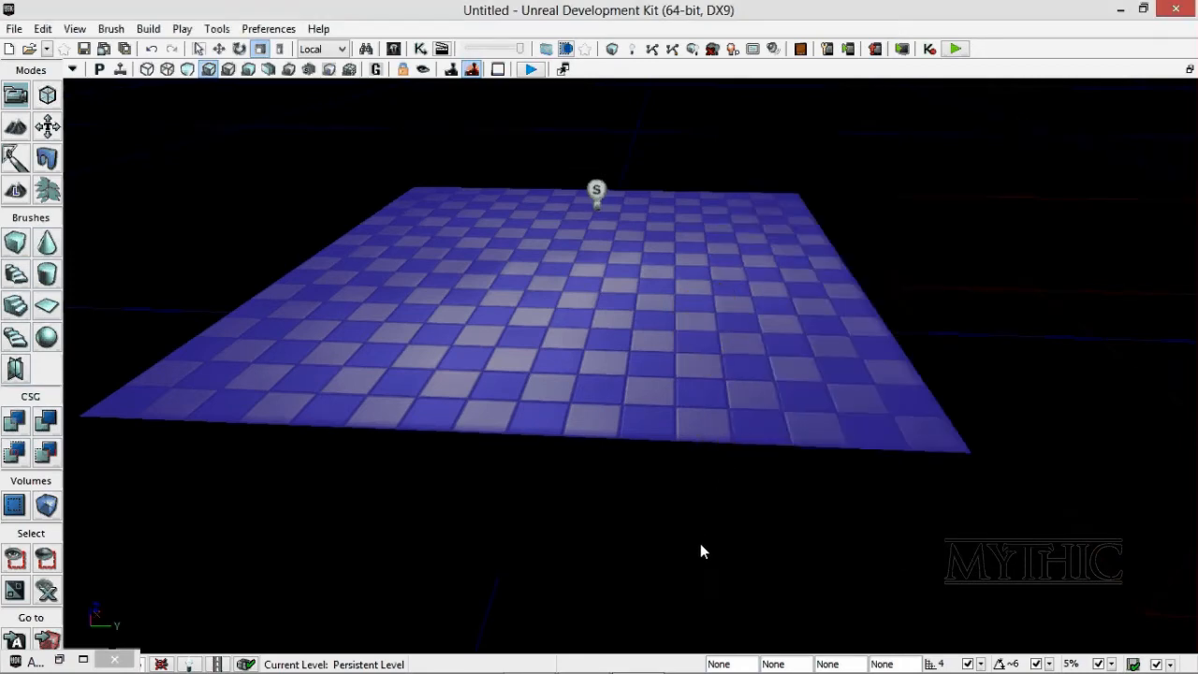
# Play-test the level from a spot on the floor and end the preview with the exit console command.
pyautogui.rightClick(702, 547)
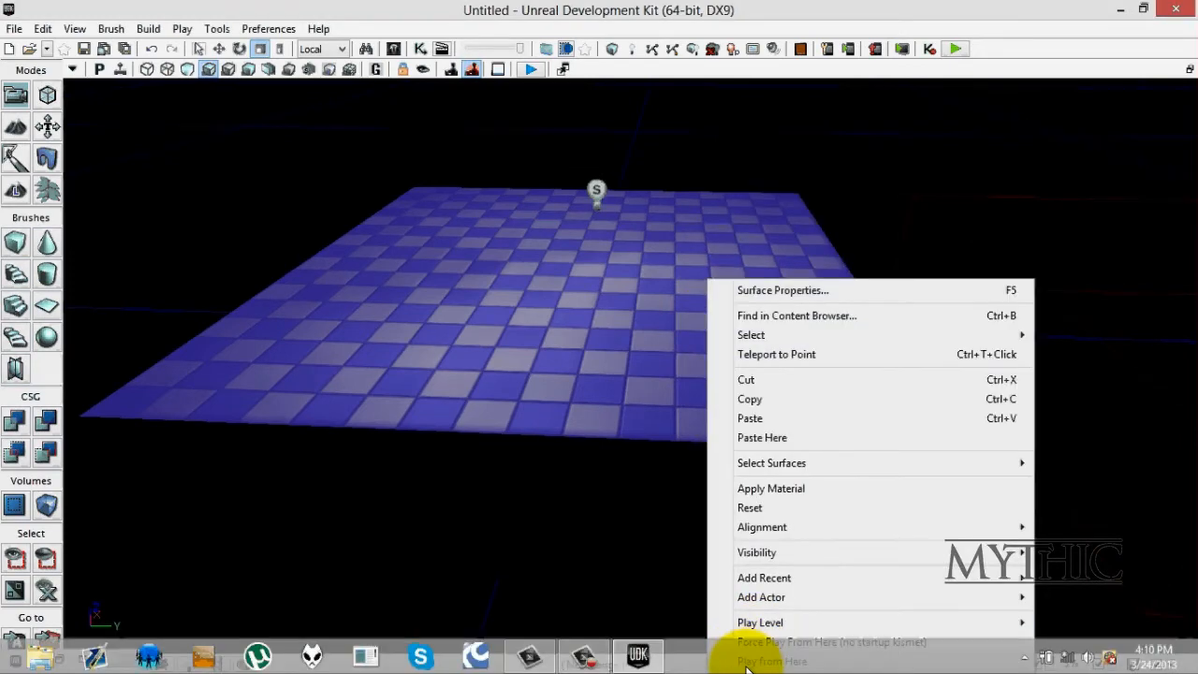
pyautogui.click(739, 619)
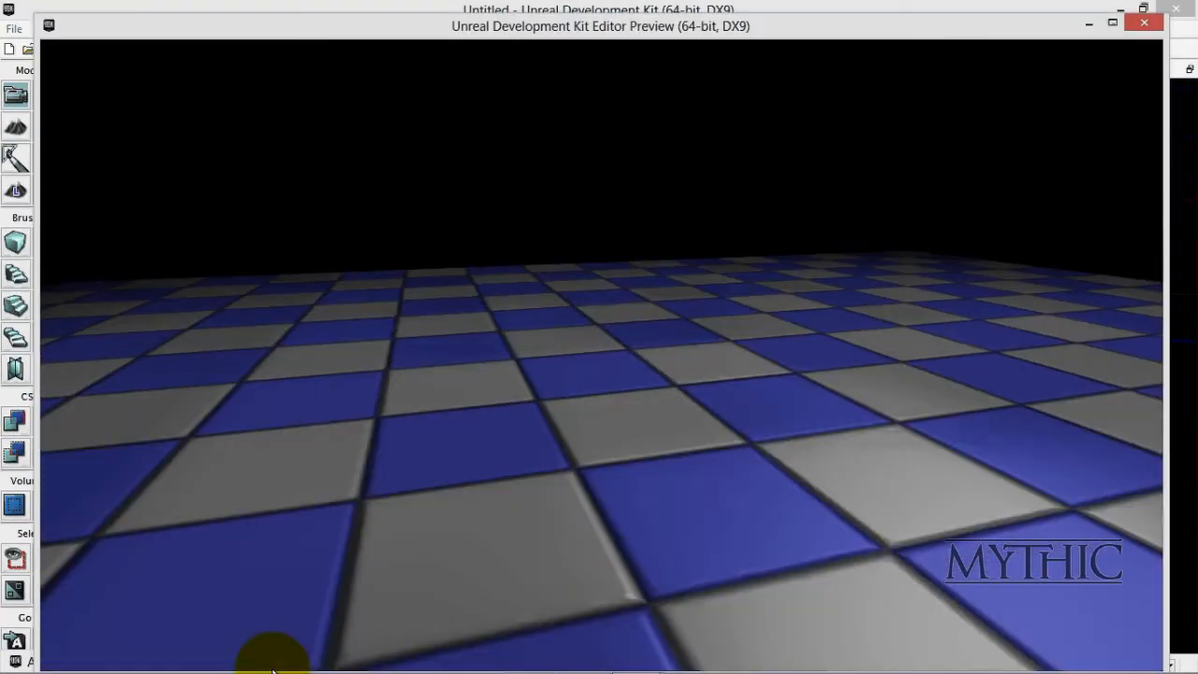
pyautogui.press('`')
pyautogui.write('exit')
pyautogui.press('Return')
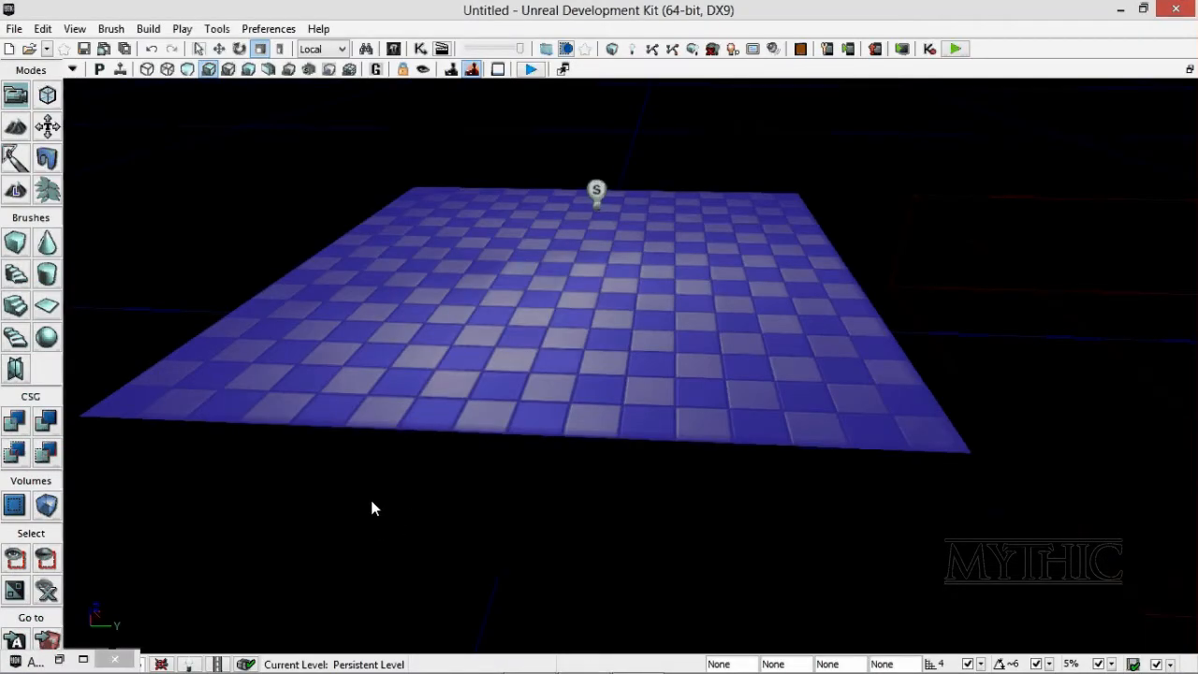
pyautogui.moveTo(370, 500); pyautogui.dragTo(369, 500, button='right')
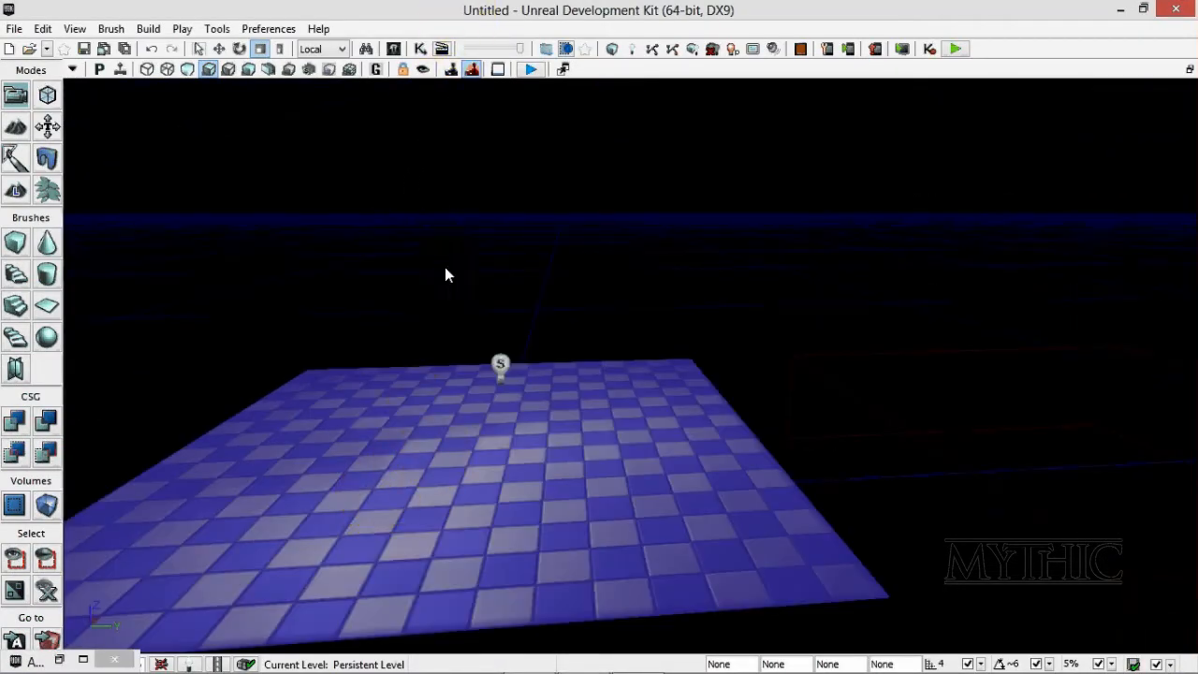
pyautogui.moveTo(446, 278); pyautogui.dragTo(437, 290, button='right')
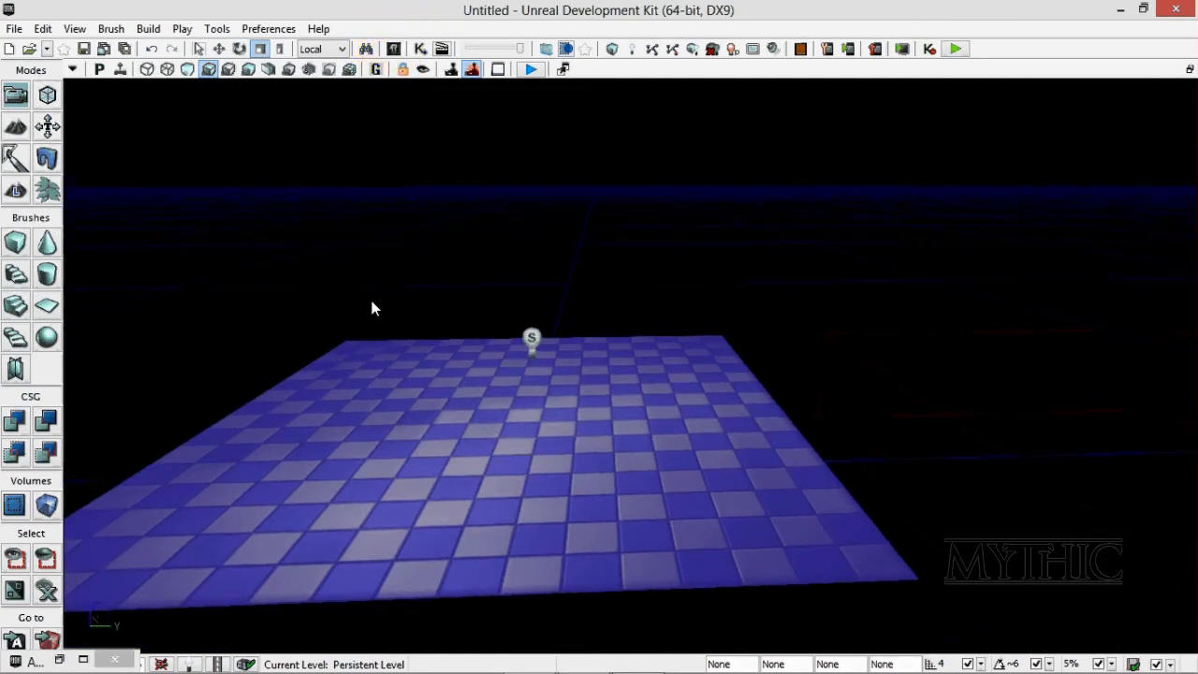
pyautogui.click(60, 658)
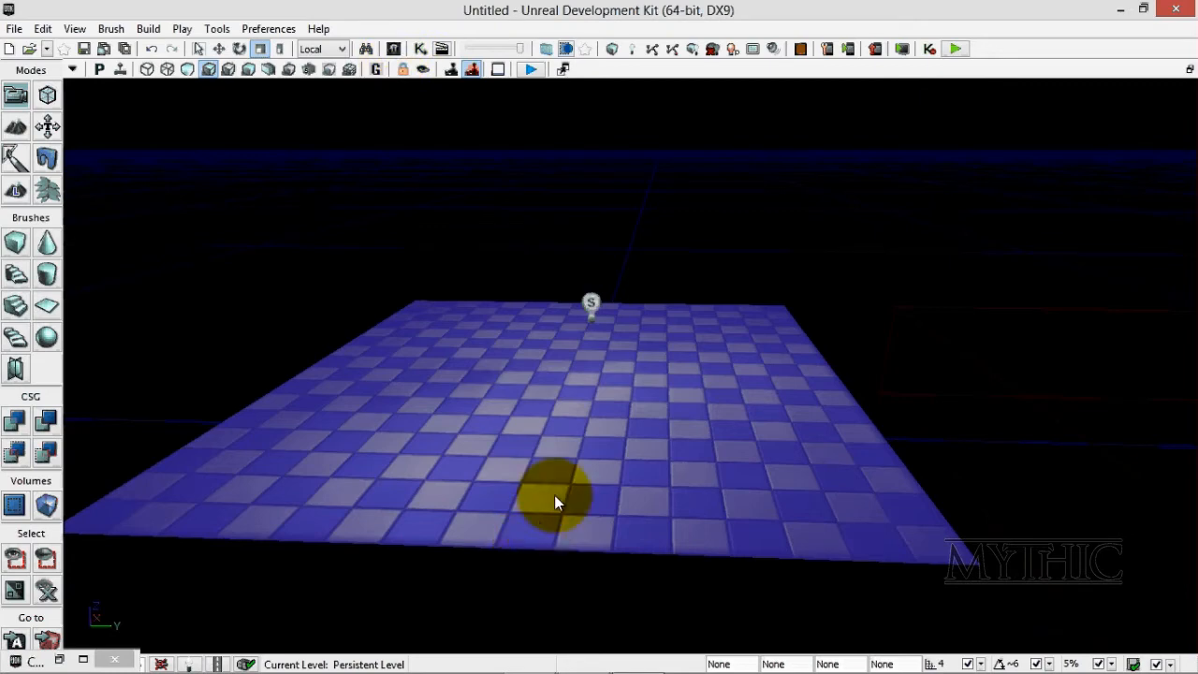
pyautogui.rightClick(667, 114)
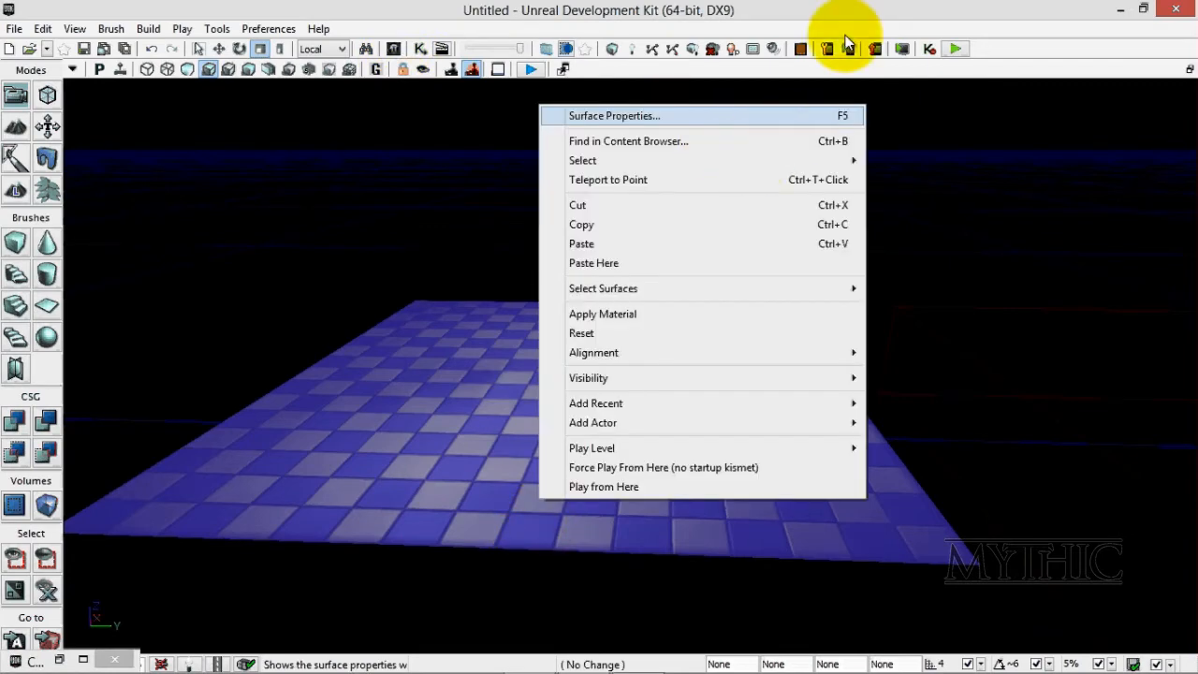
pyautogui.click(828, 114)
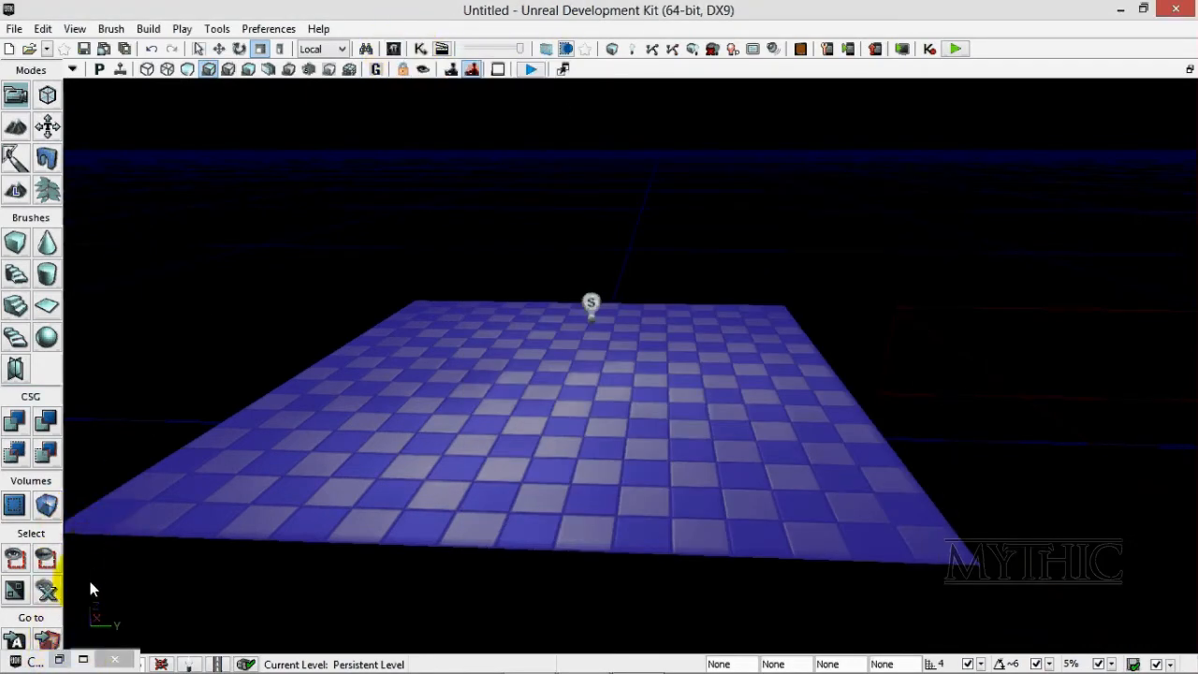
# Bring up the Content Browser, filter the assets to Materials only and search for "tile".
pyautogui.moveTo(58, 662)
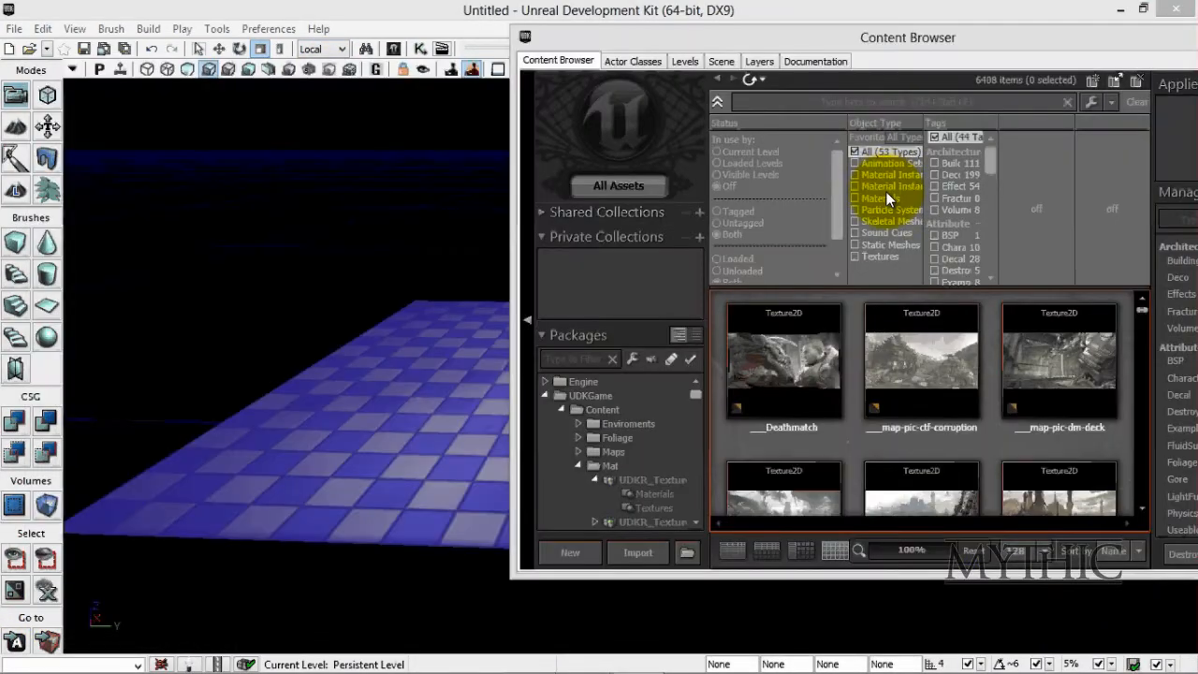
pyautogui.click(885, 193)
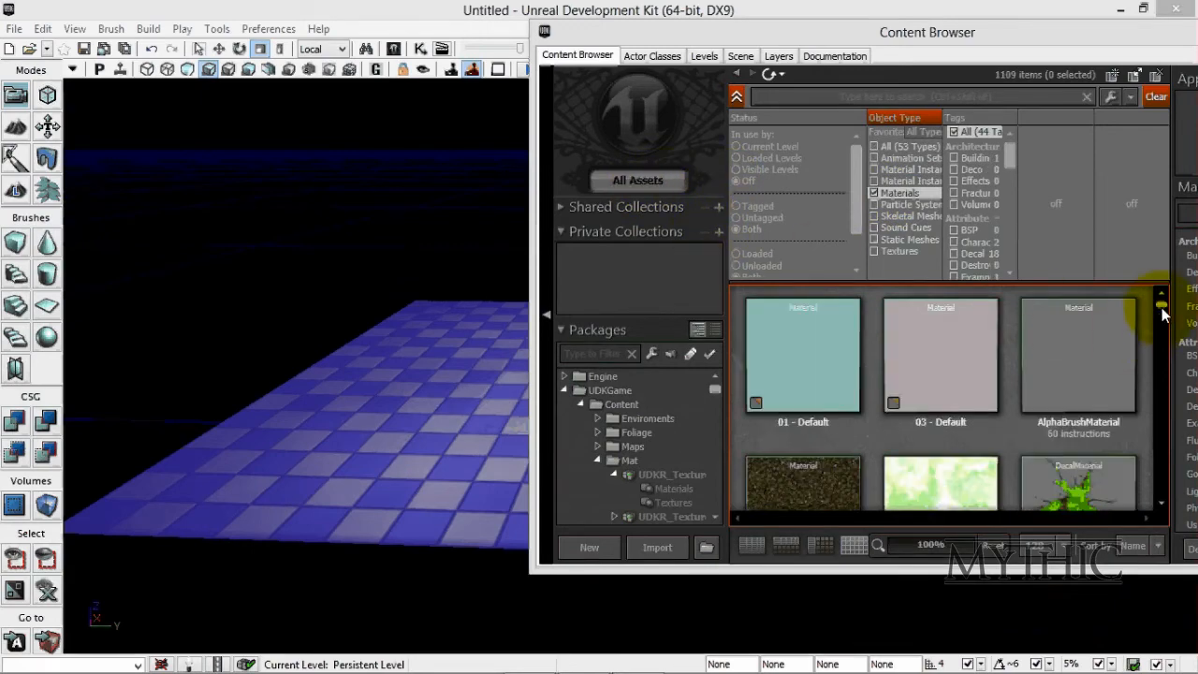
pyautogui.scroll(-1, 1161, 362)
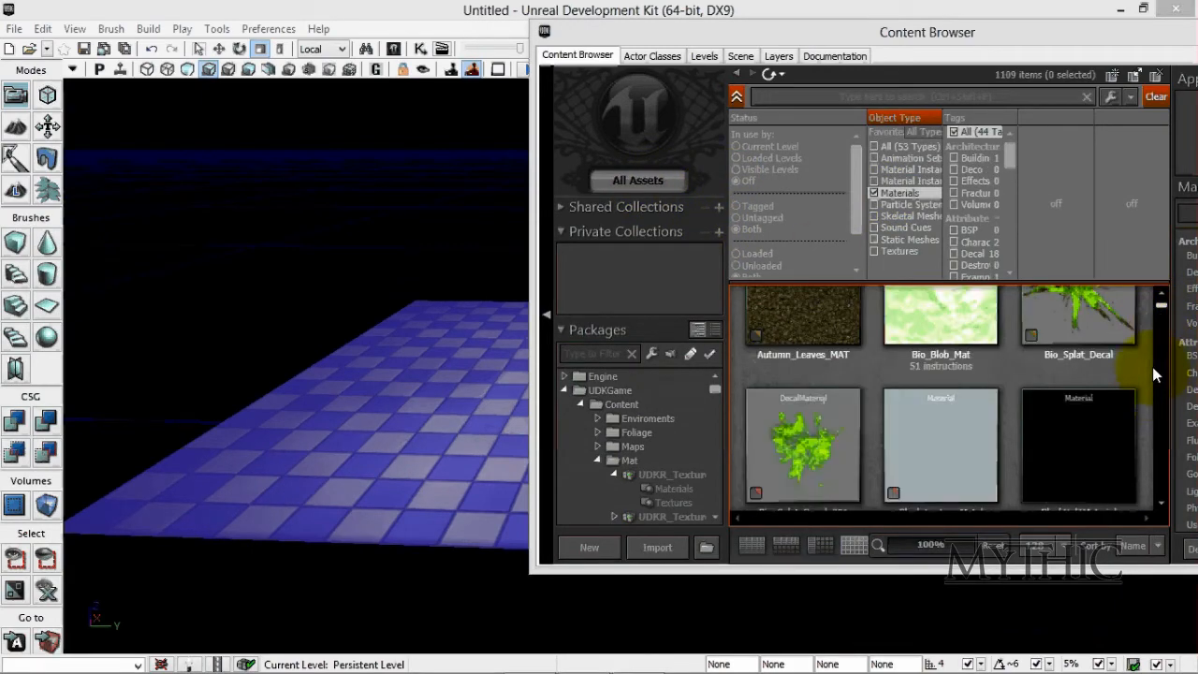
pyautogui.scroll(-5, 1156, 356)
pyautogui.scroll(4, 1155, 342)
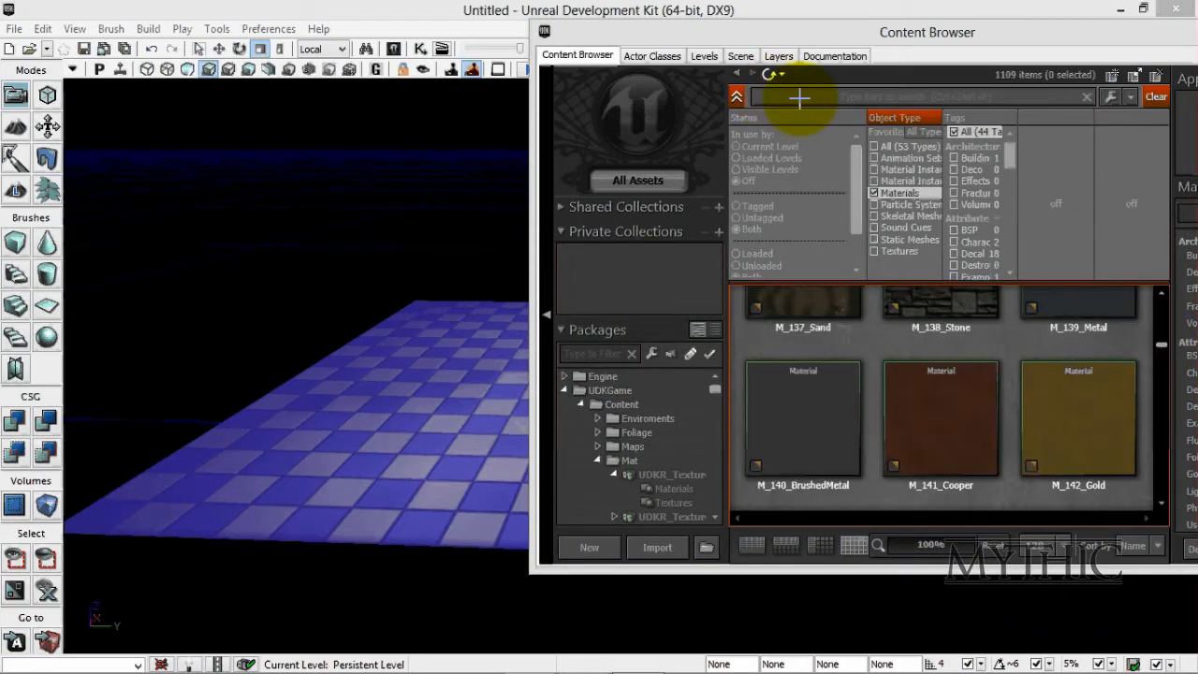
pyautogui.write('tile')
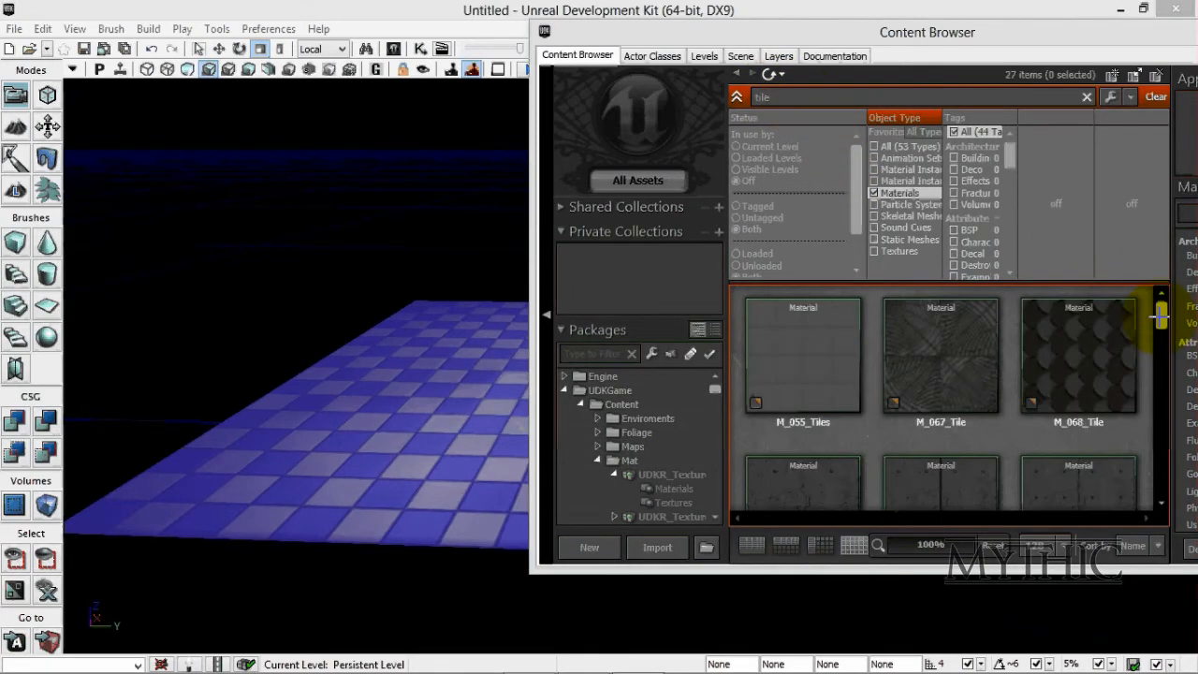
# Find the M_HU_Floors_BSP_Gray_Tiles material among the results and apply it to the floor surface.
pyautogui.moveTo(1171, 337); pyautogui.dragTo(1168, 386)
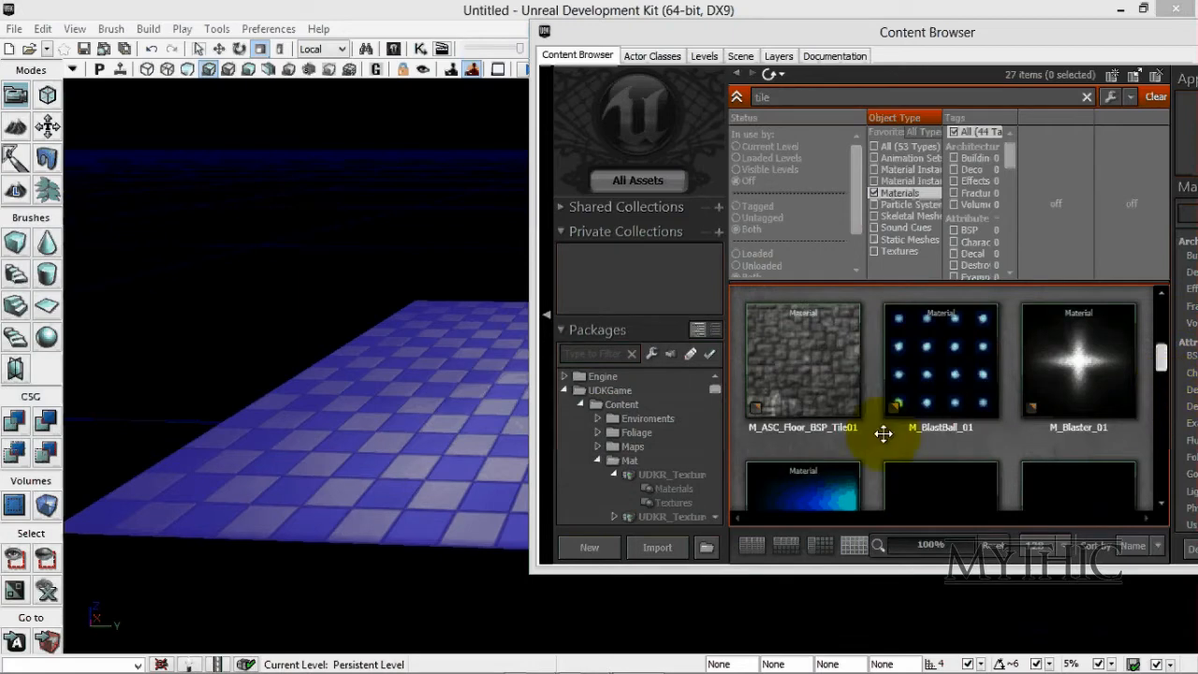
pyautogui.scroll(-3, 829, 425)
pyautogui.moveTo(830, 425); pyautogui.dragTo(399, 428)
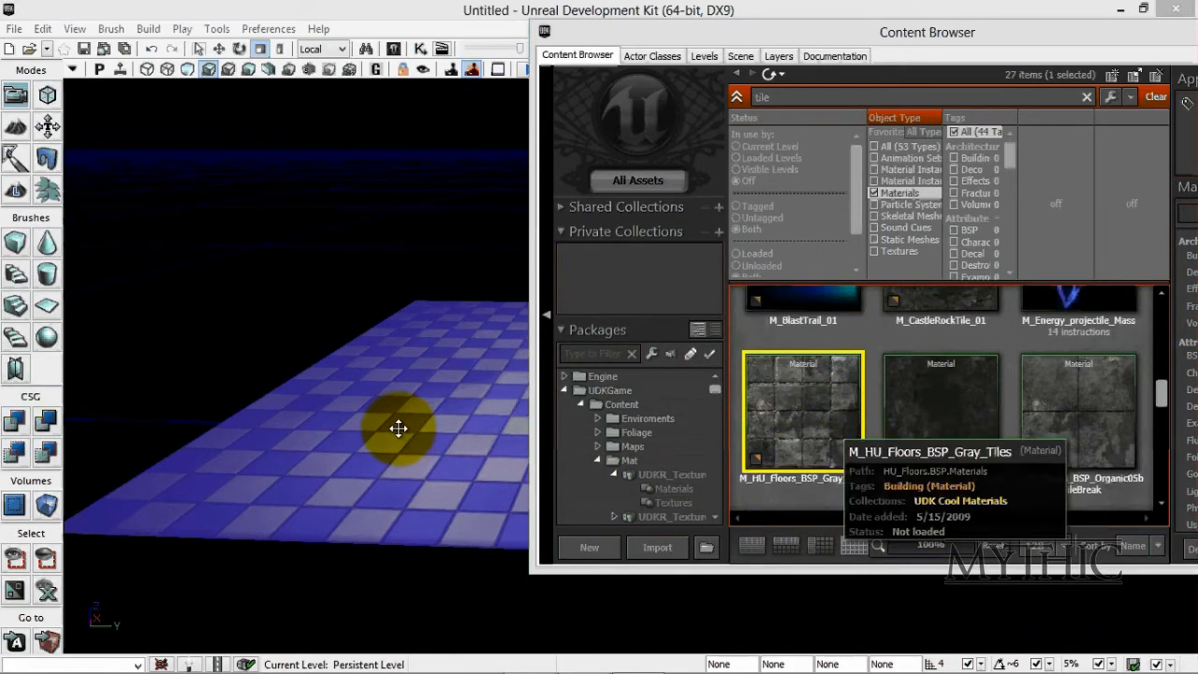
# Play-test the gray-tiled floor from a point on its surface and quit the preview with the exit console command.
pyautogui.moveTo(519, 335); pyautogui.dragTo(516, 337)
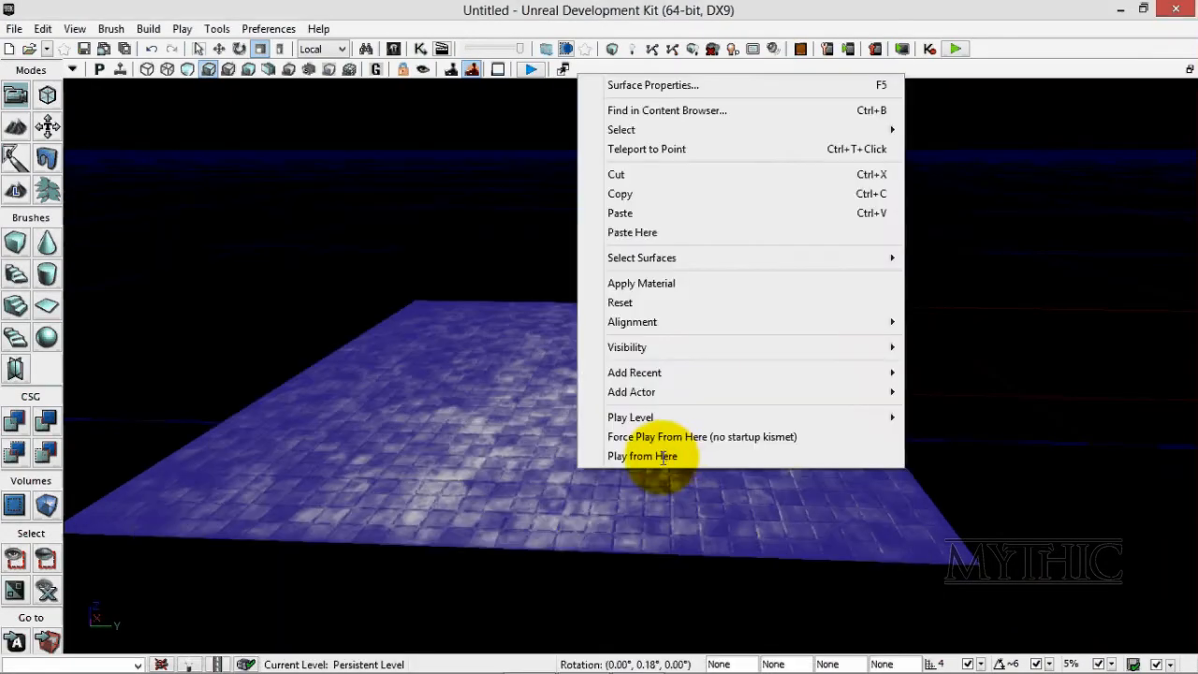
pyautogui.click(664, 456)
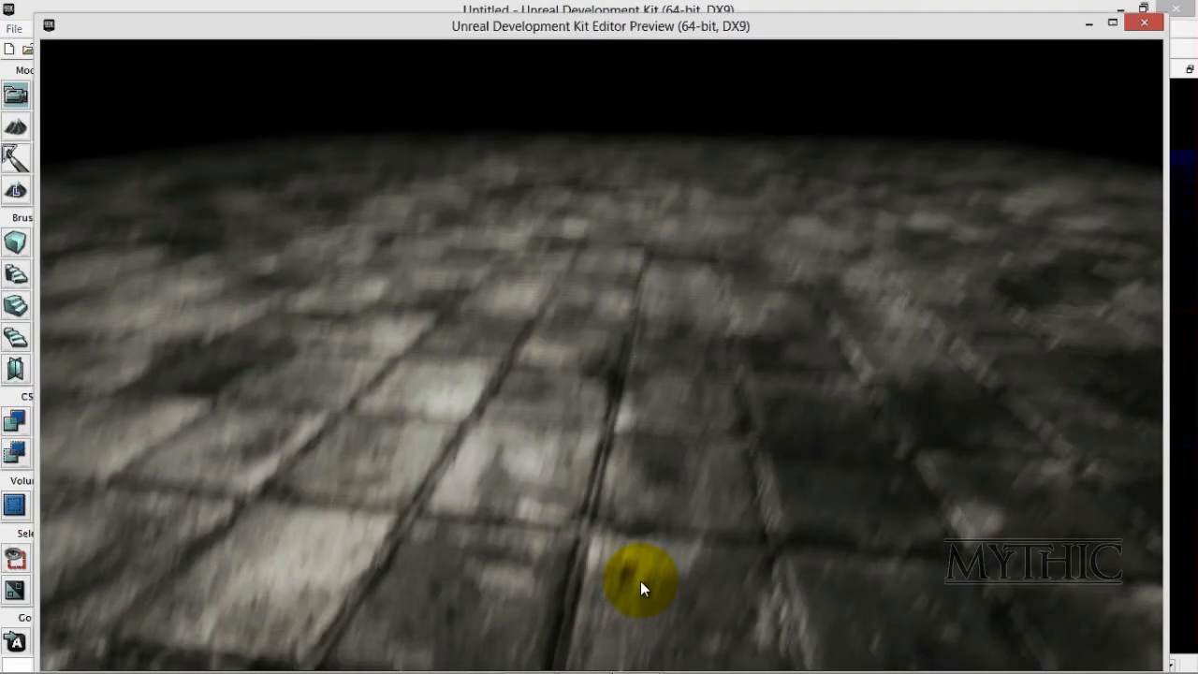
pyautogui.press('`')
pyautogui.write('exit')
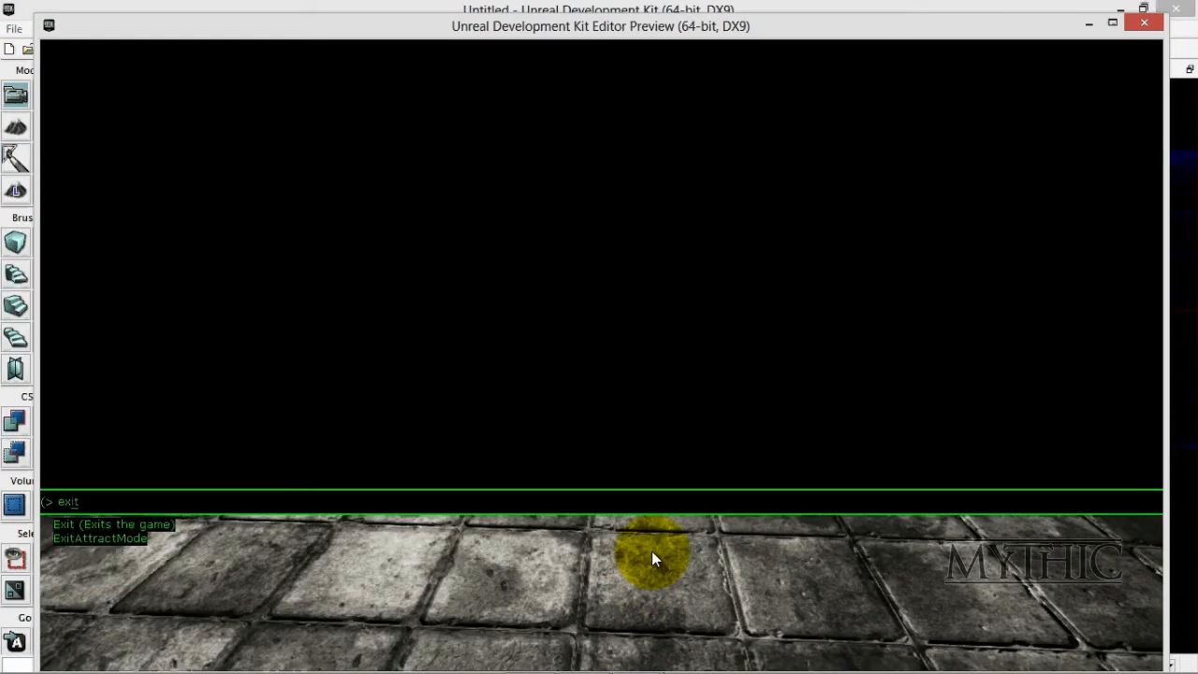
pyautogui.press('Return')
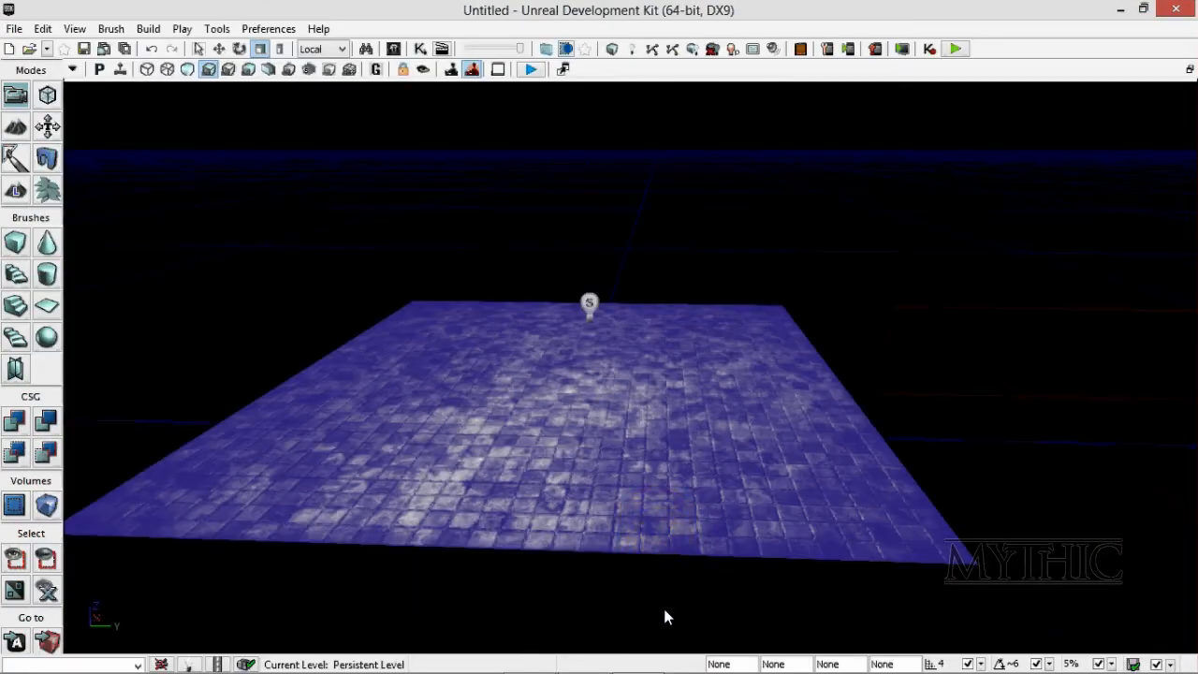
# Select the point light above the floor and move it a little higher along the vertical axis.
pyautogui.moveTo(991, 380); pyautogui.dragTo(515, 299, button='right')
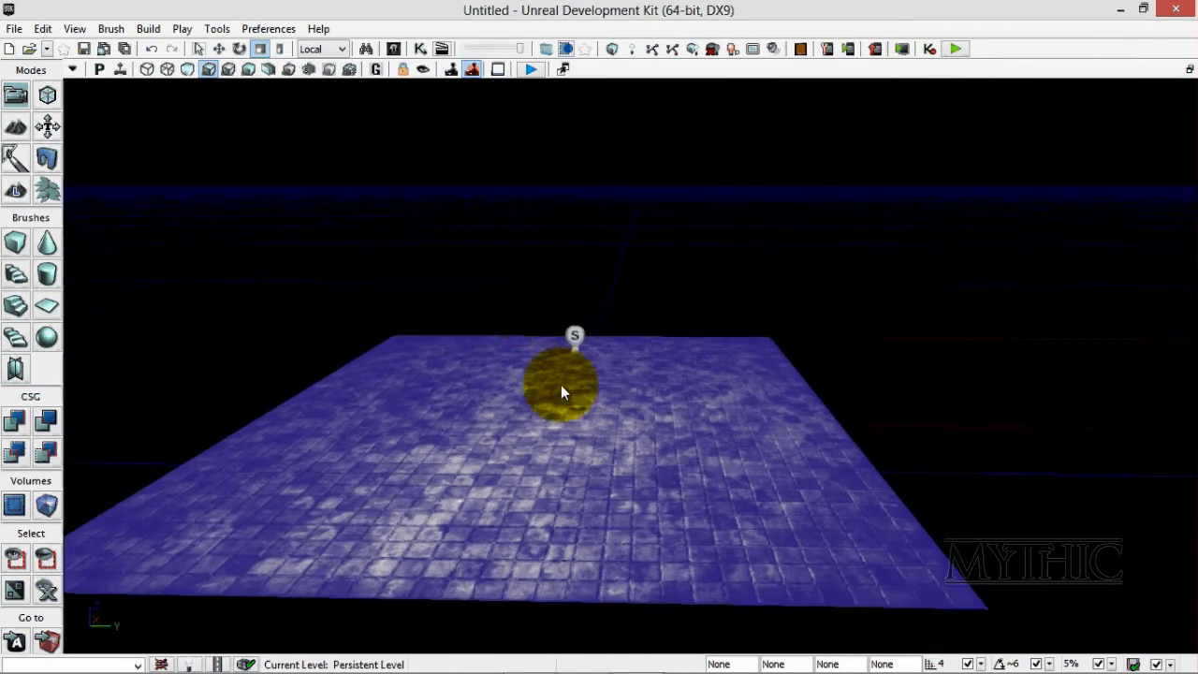
pyautogui.click(577, 341)
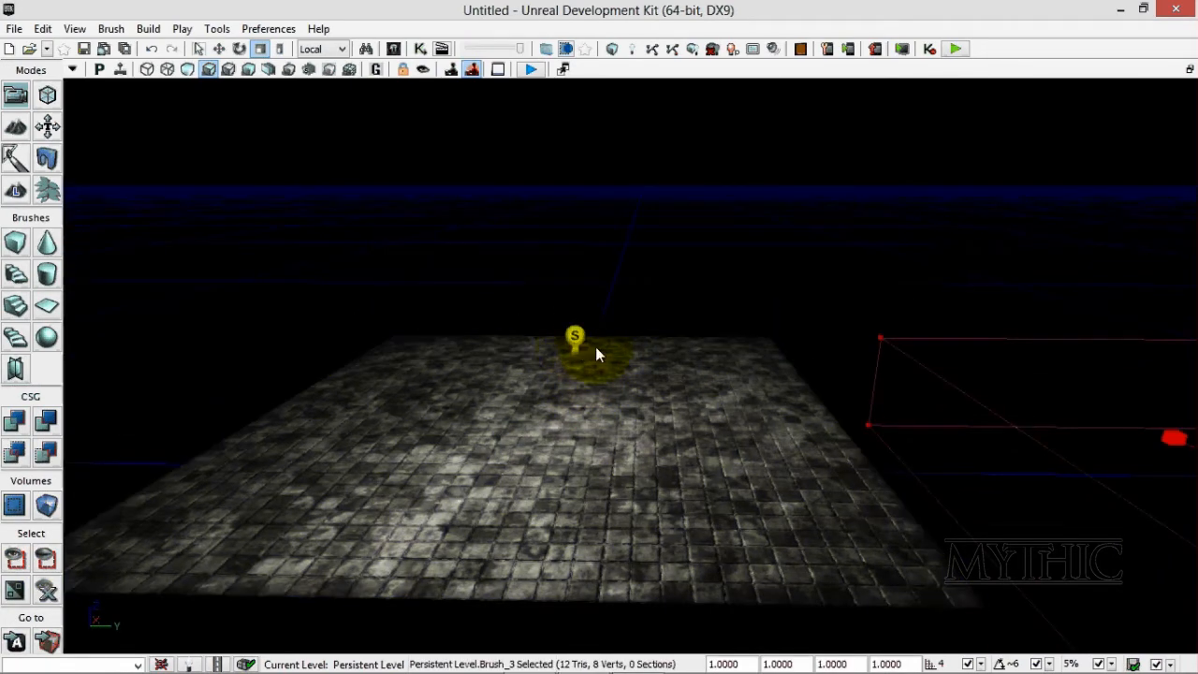
pyautogui.click(574, 339)
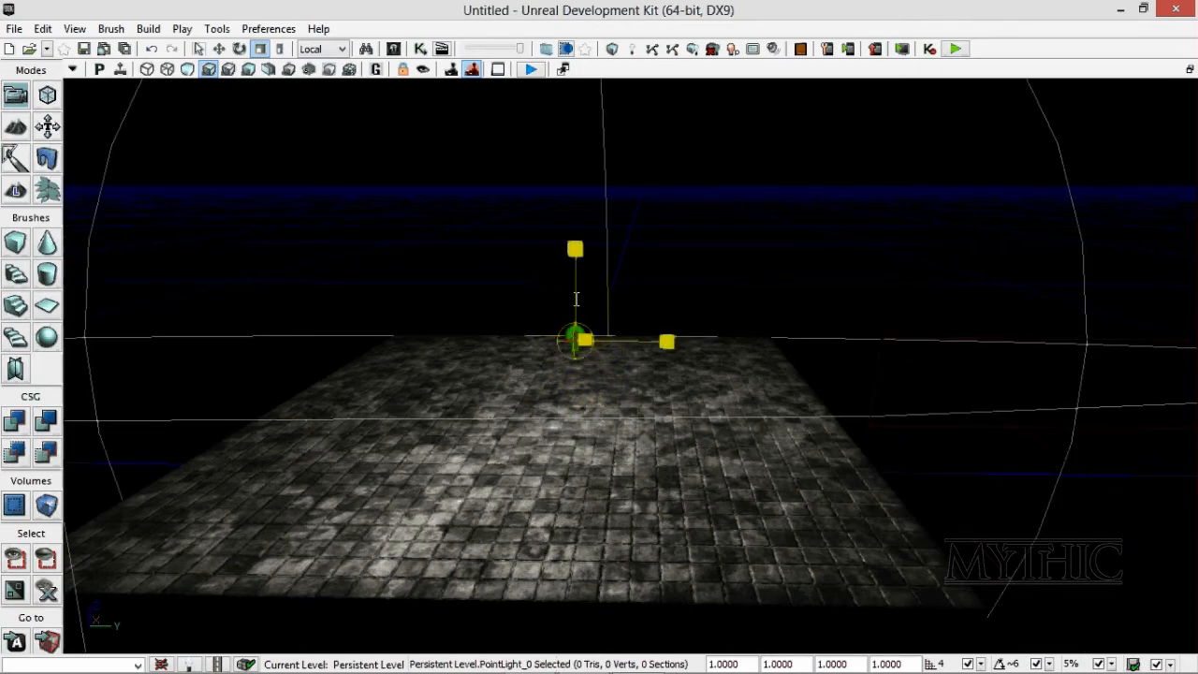
pyautogui.press('space')
pyautogui.press('space')
pyautogui.moveTo(577, 262); pyautogui.dragTo(645, 134)
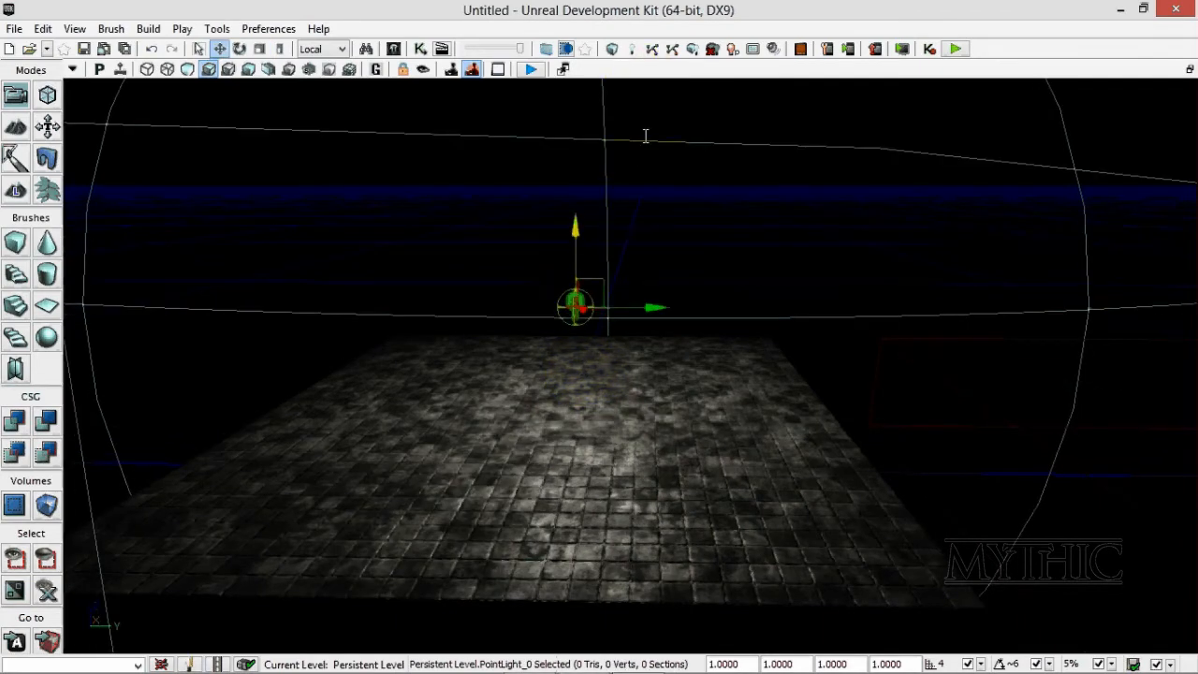
# Set the floor's Lightmap Resolution to 5 in its surface properties and close the dialog.
pyautogui.rightClick(663, 279)
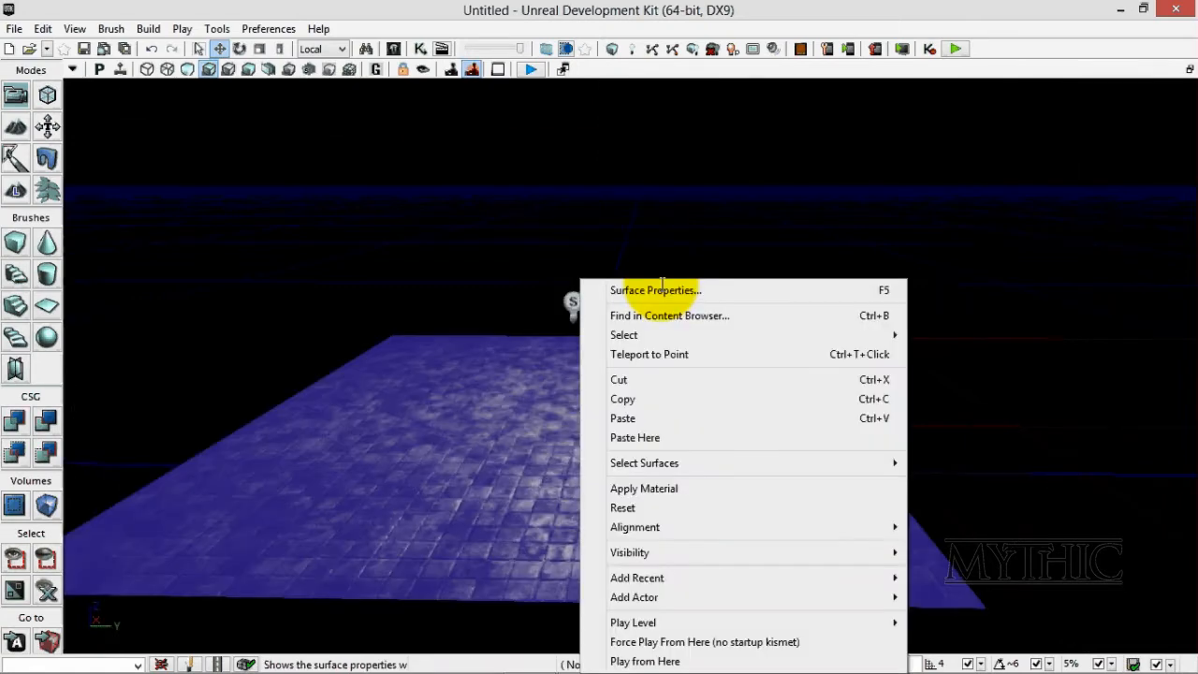
pyautogui.click(724, 289)
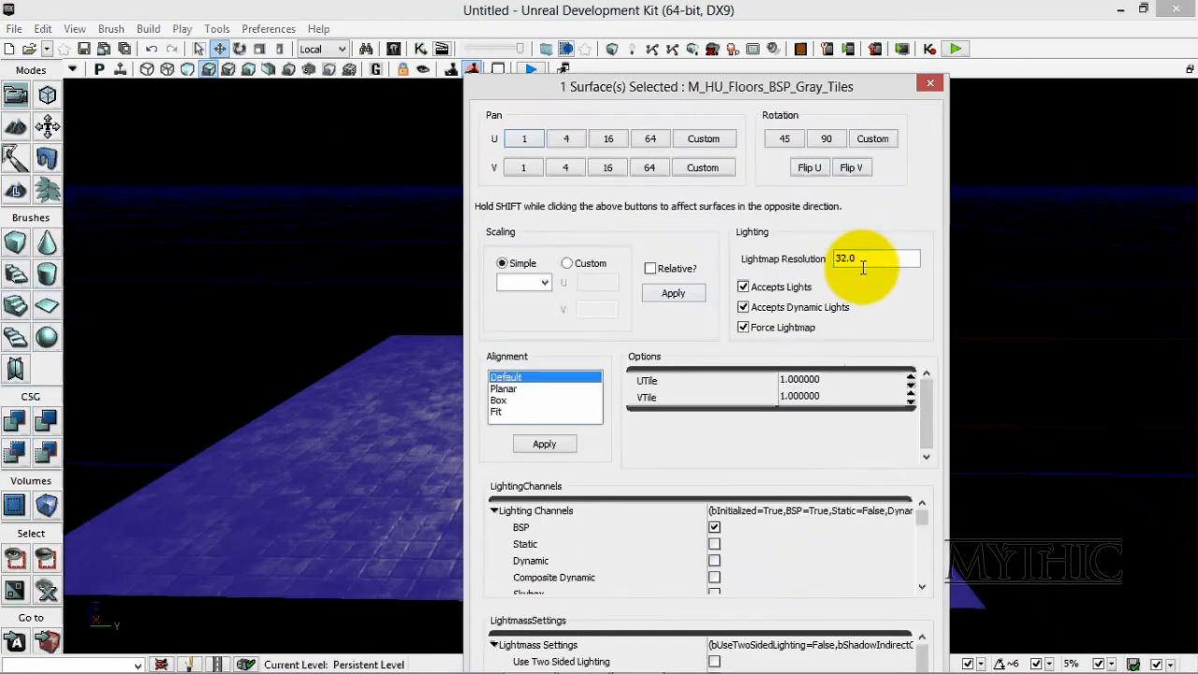
pyautogui.doubleClick(861, 259)
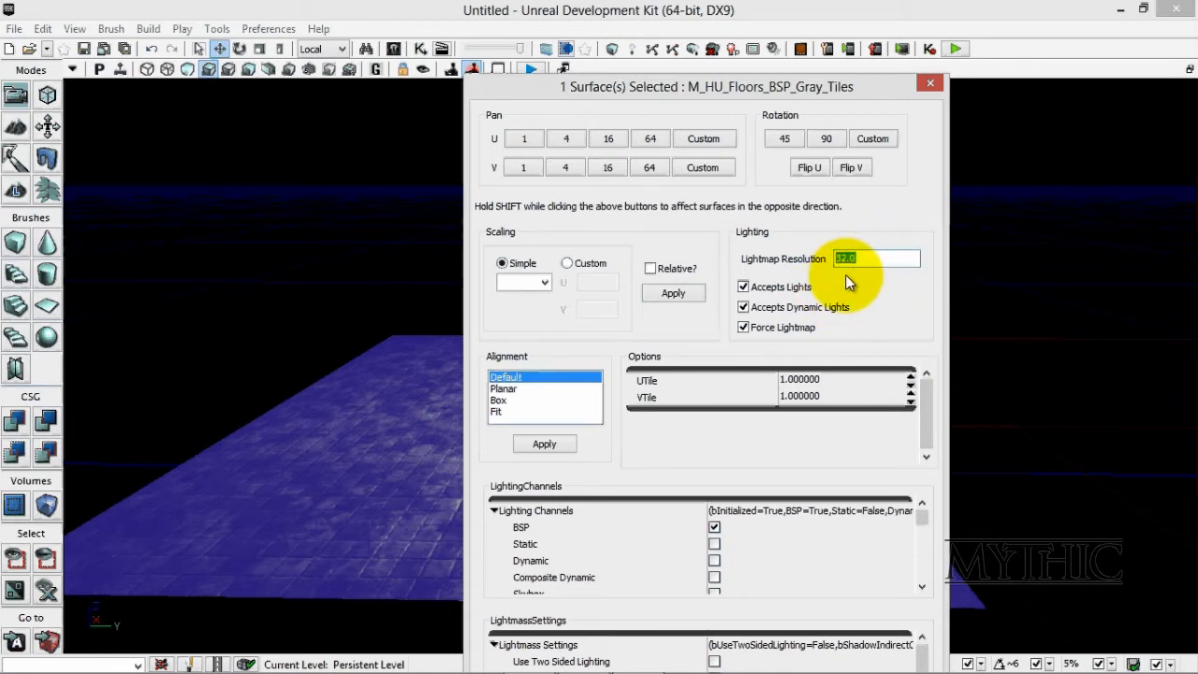
pyautogui.write('5')
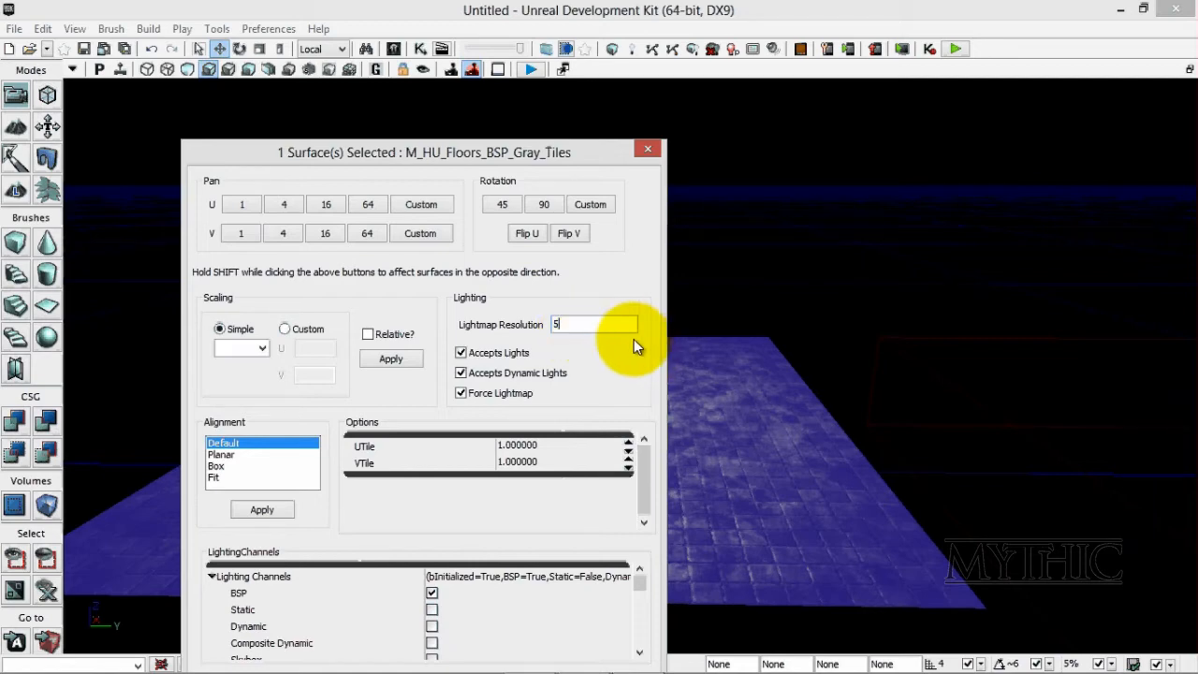
pyautogui.press('Return')
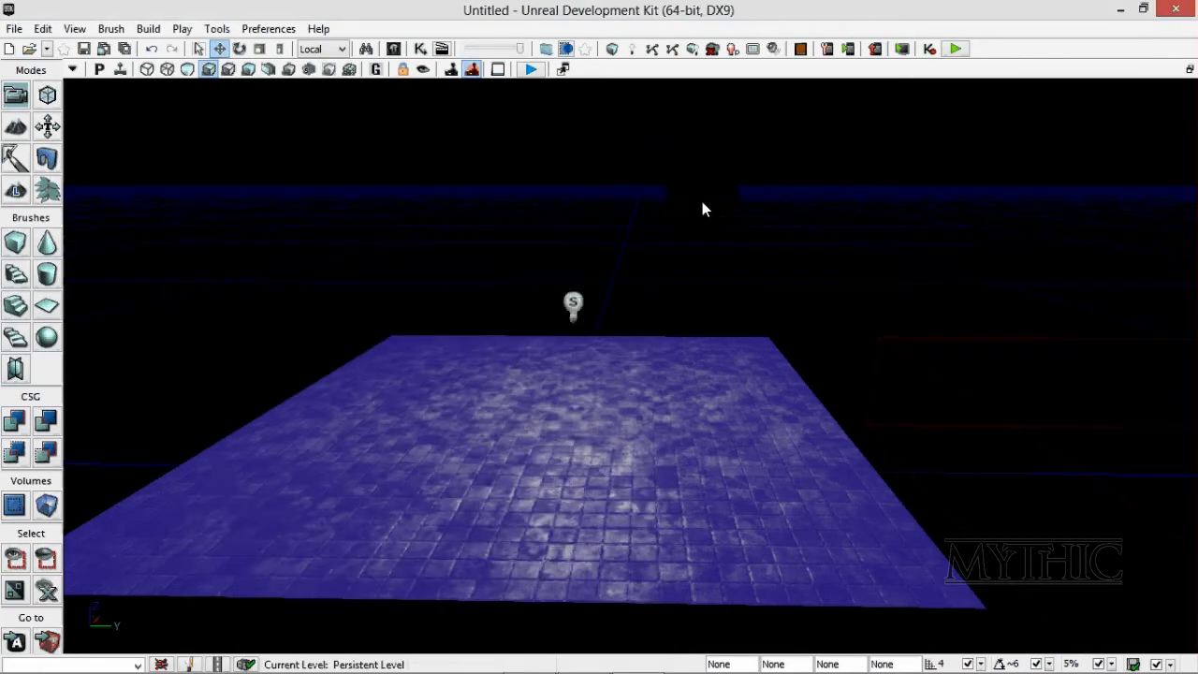
# Reopen the Content Browser and switch the object type filter from Materials to Static Meshes, keeping the "tile" search.
pyautogui.moveTo(702, 201); pyautogui.dragTo(716, 204, button='right')
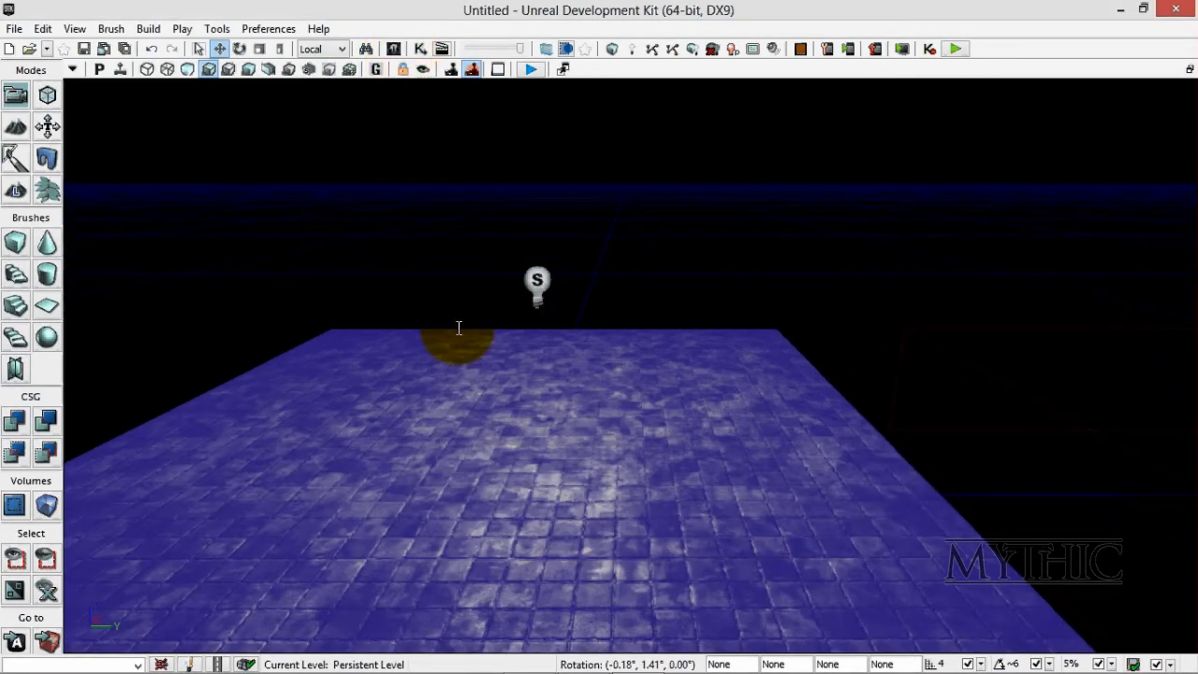
pyautogui.scroll(1, 459, 327)
pyautogui.hotkey('ctrl', 'shift', 'f')
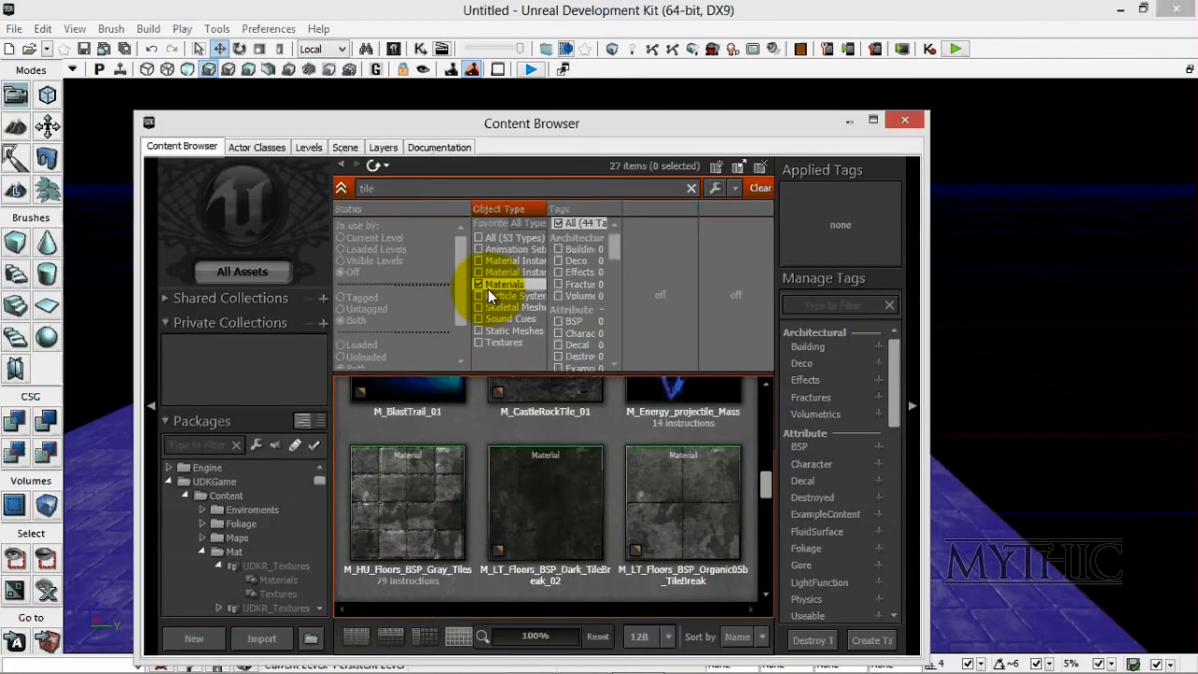
pyautogui.click(480, 319)
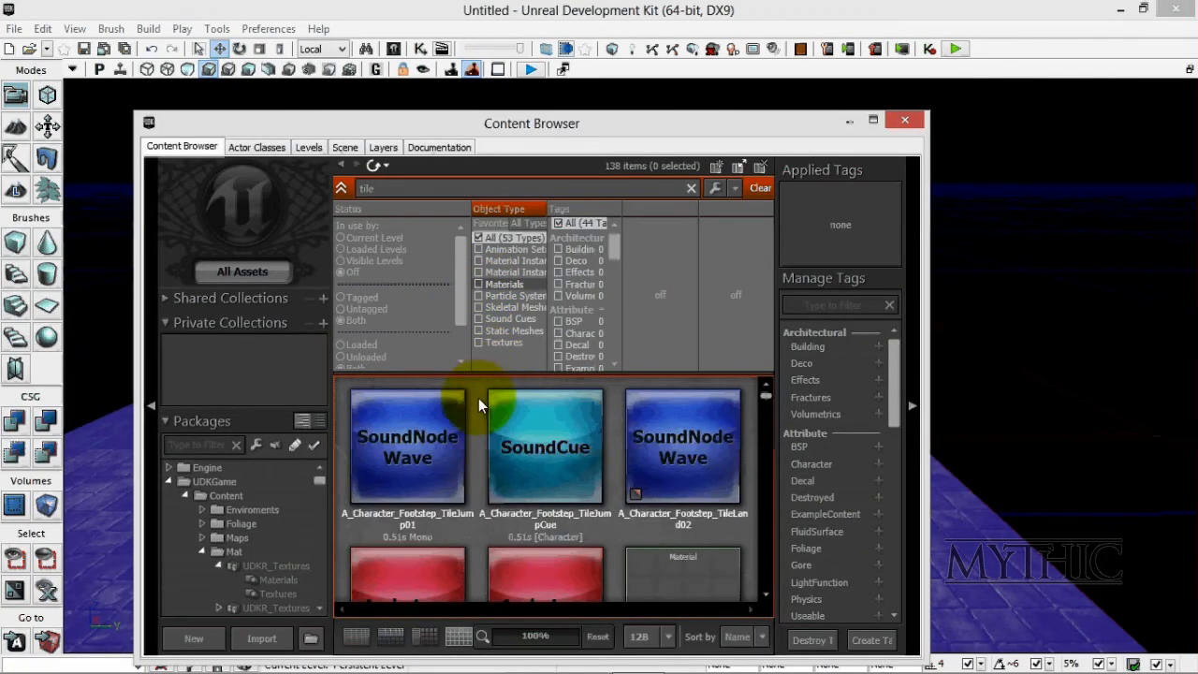
pyautogui.click(481, 331)
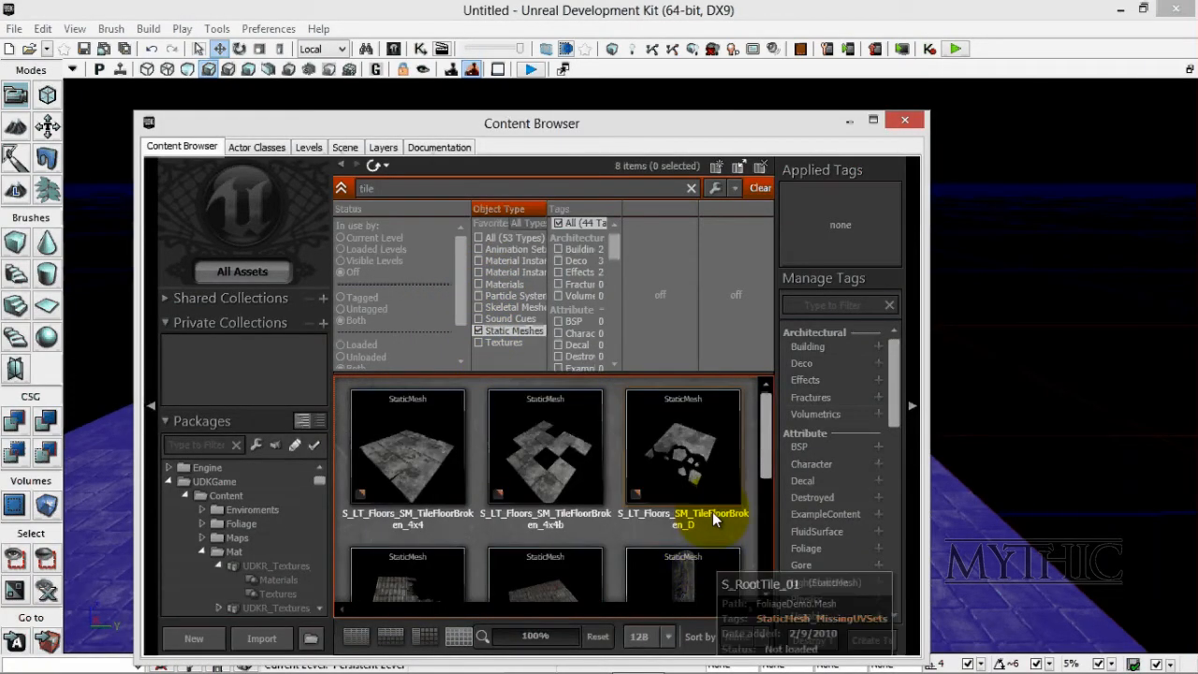
# Open the S_RootTile_01 static mesh in the Static Mesh Editor and move the editor window clear for viewing its properties.
pyautogui.scroll(-1, 712, 512)
pyautogui.click(712, 512)
pyautogui.rightClick(707, 521)
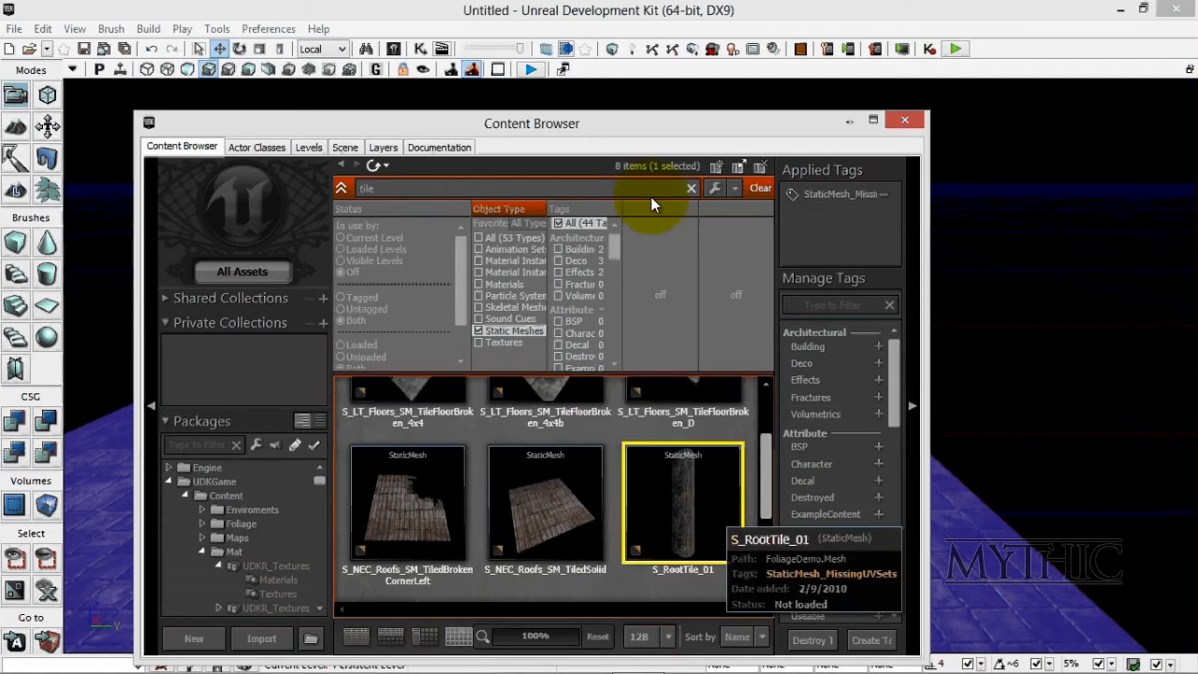
pyautogui.click(778, 279)
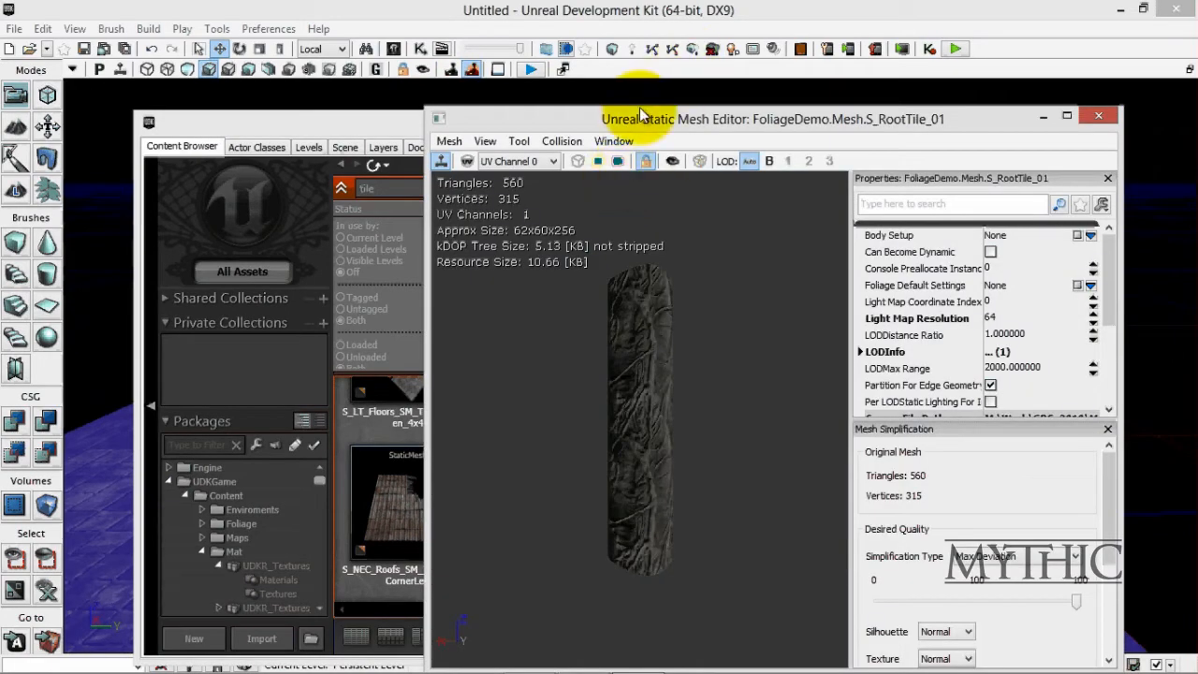
pyautogui.moveTo(850, 127); pyautogui.dragTo(499, 100)
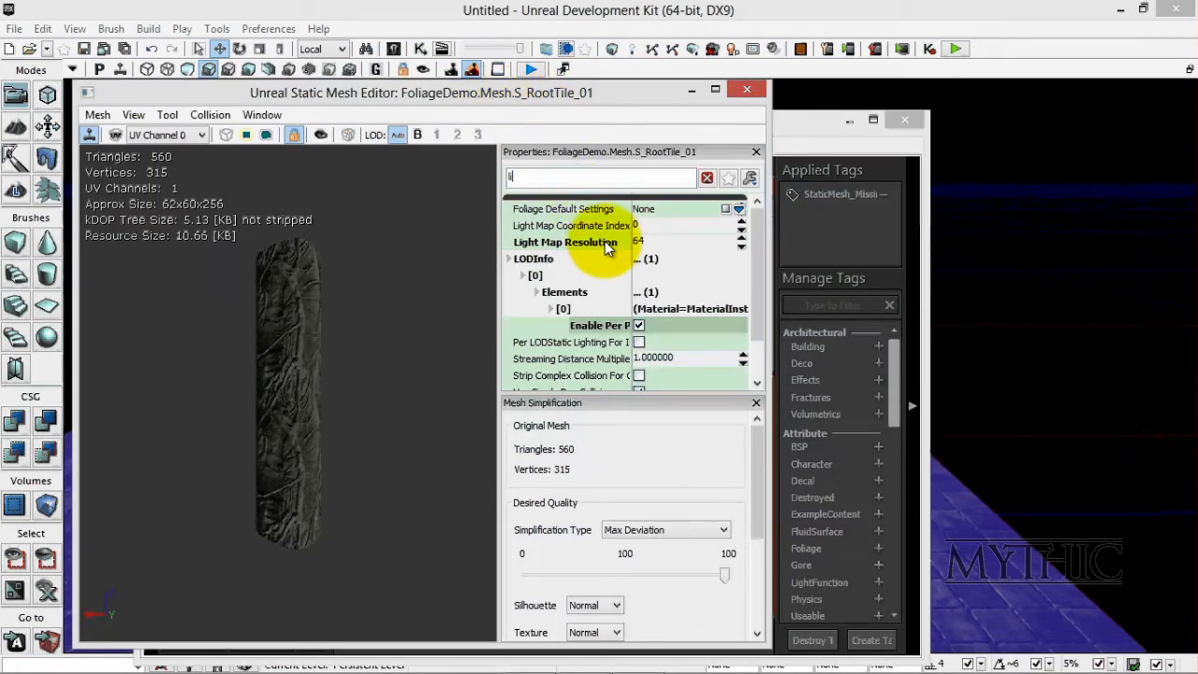
# Filter the S_RootTile_01 mesh properties by "light", examine the Light Map Resolution setting, and close the mesh editor.
pyautogui.write('ight')
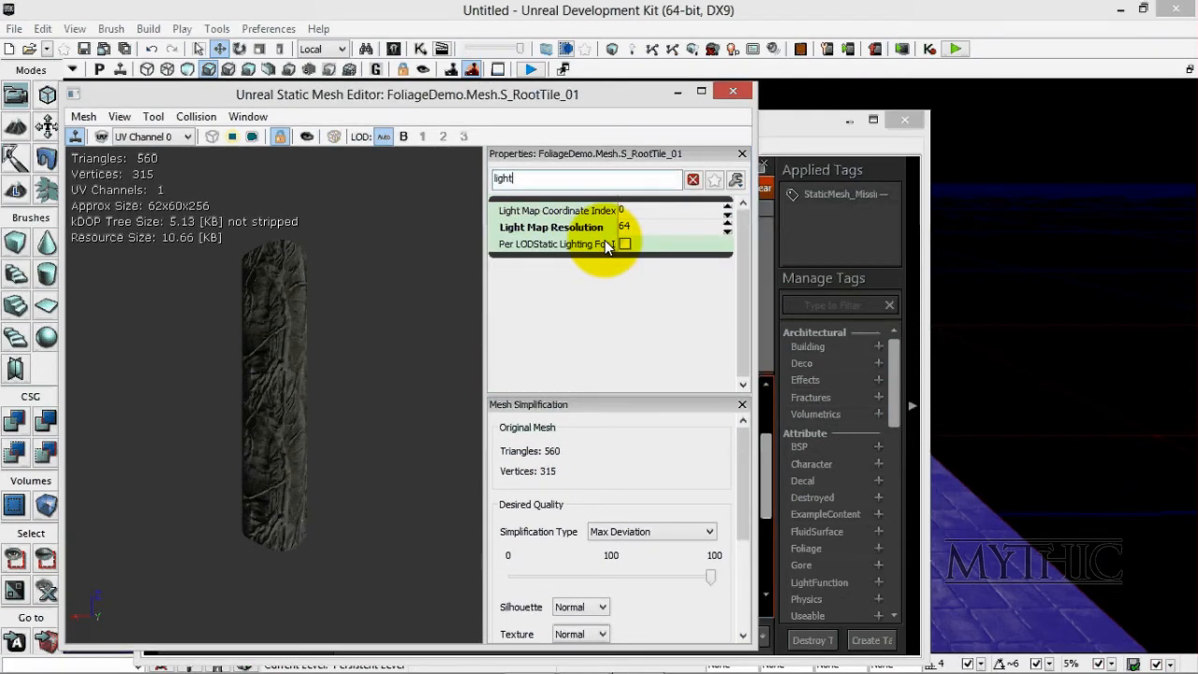
pyautogui.click(605, 240)
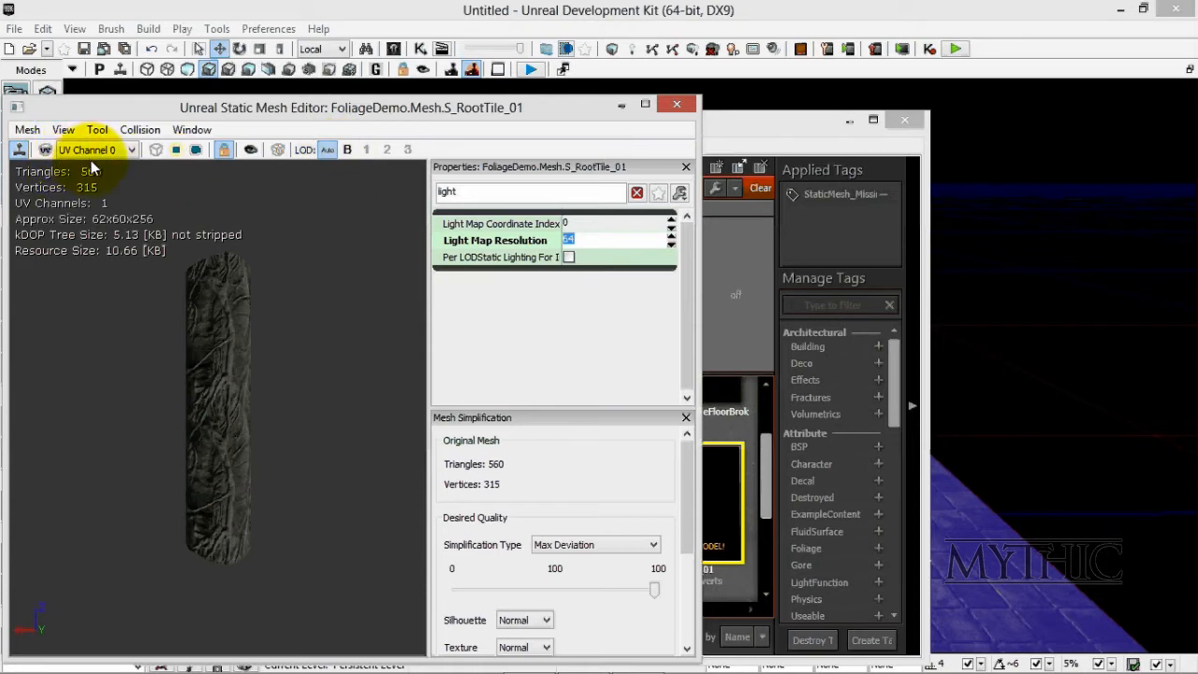
pyautogui.click(687, 109)
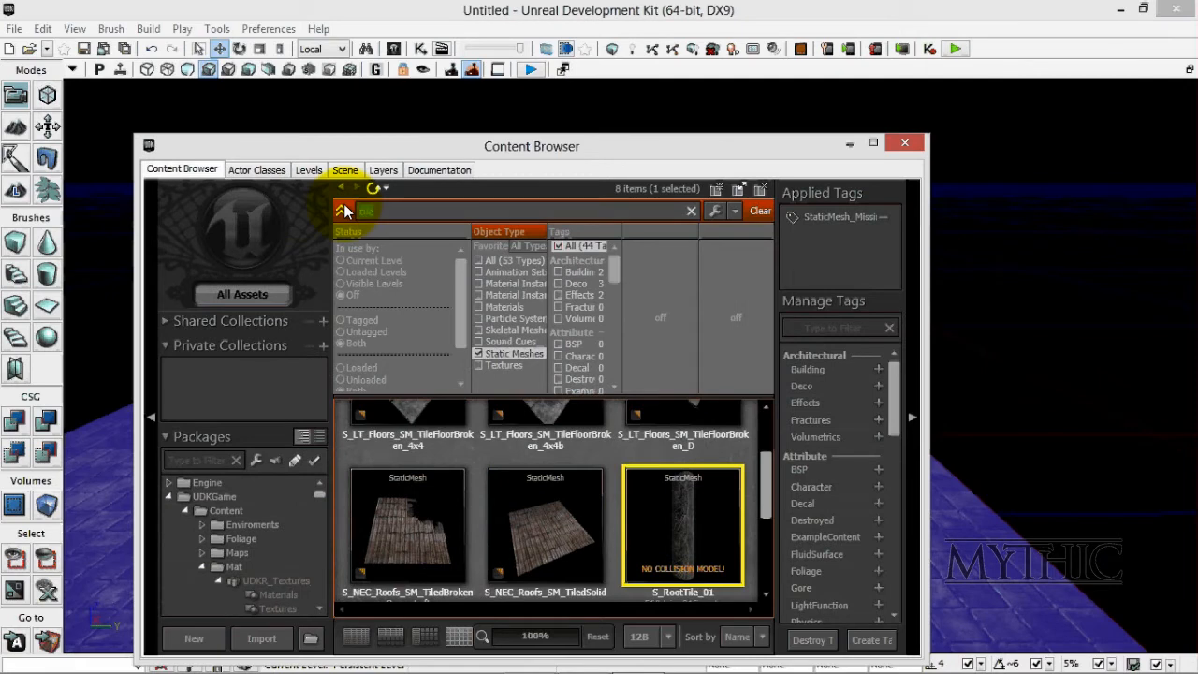
# Search the static meshes for "gate" instead of "tile" and browse the matching models.
pyautogui.press('BackSpace')
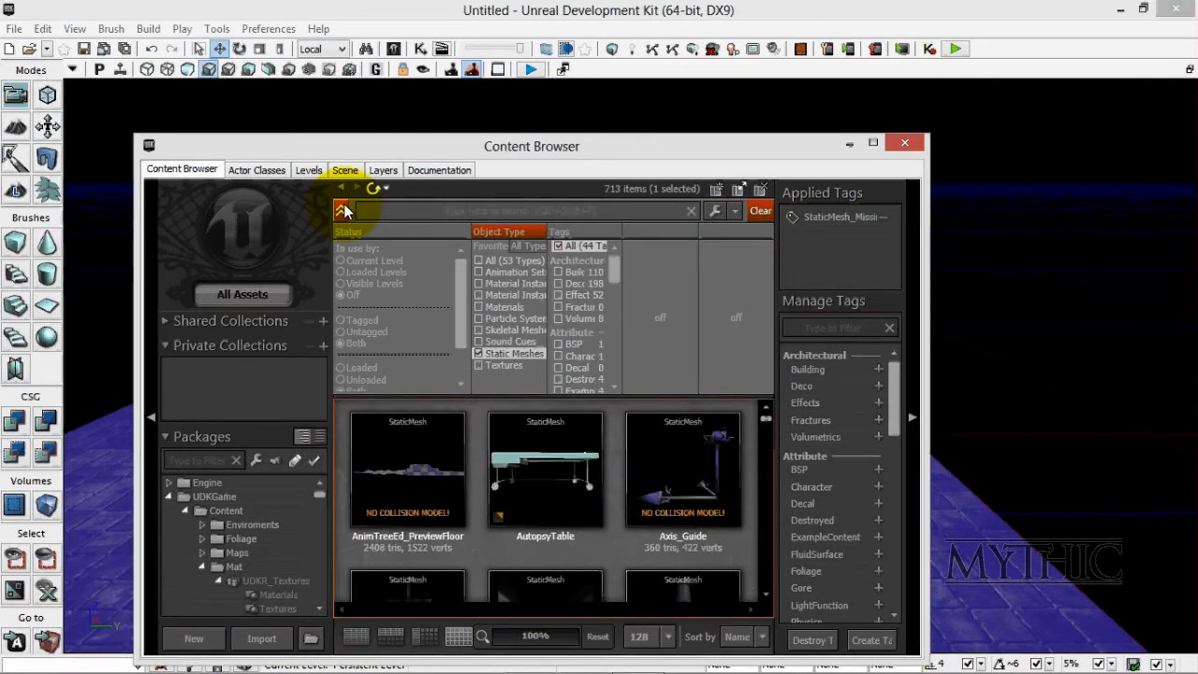
pyautogui.write('gate')
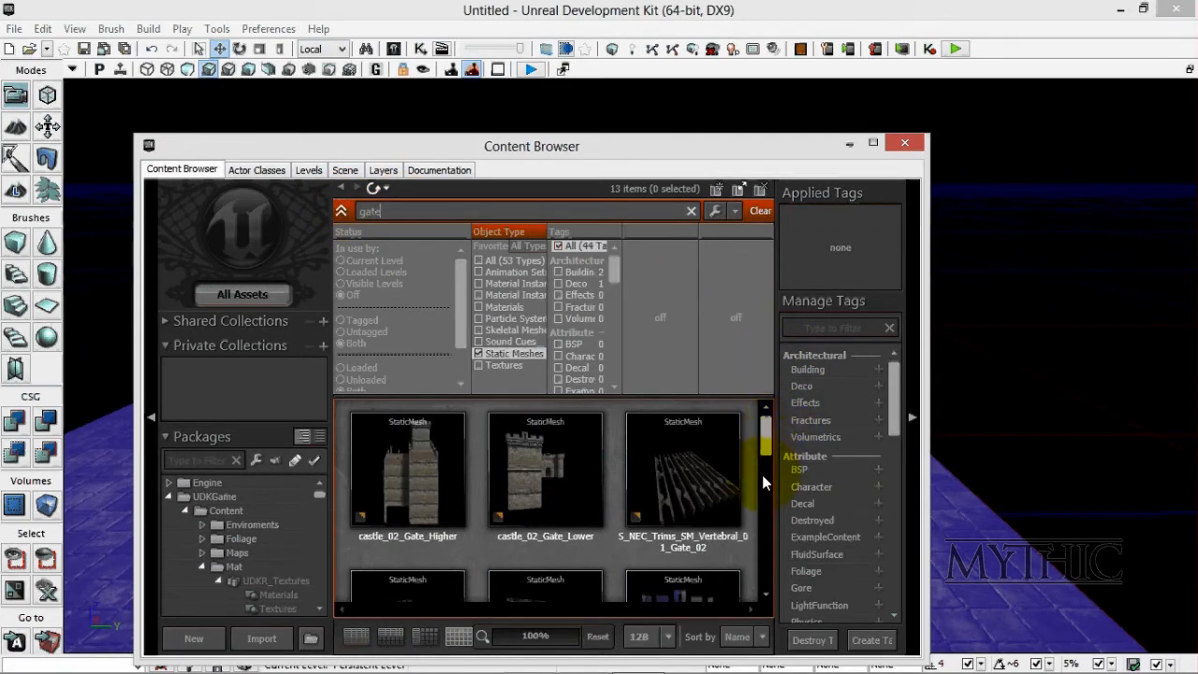
pyautogui.scroll(-5, 756, 512)
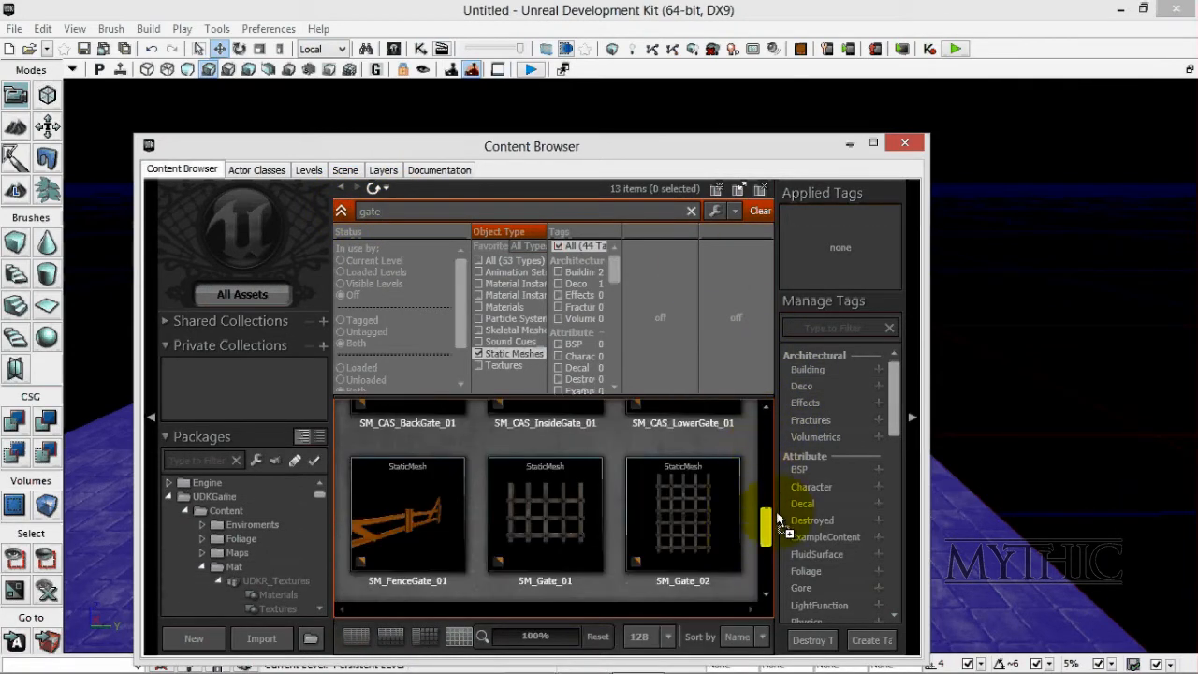
pyautogui.scroll(-3, 776, 510)
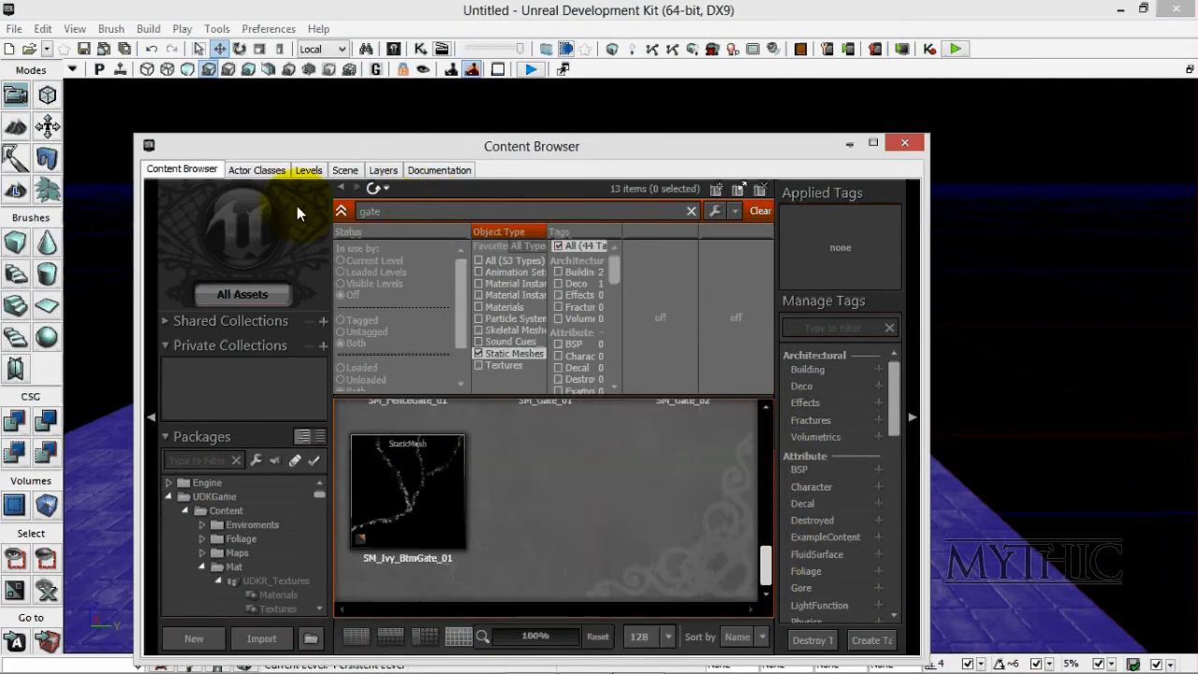
# Search the static meshes for "fence" and browse the matching models.
pyautogui.hotkey('ctrl', 'a')
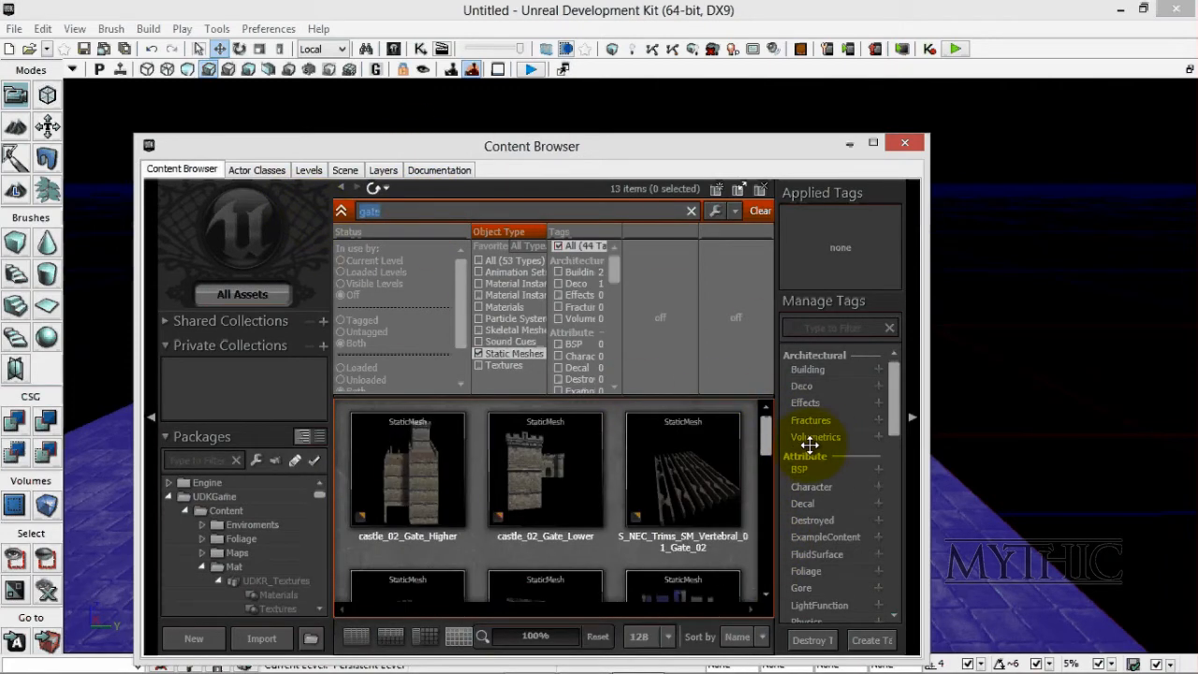
pyautogui.write('fence')
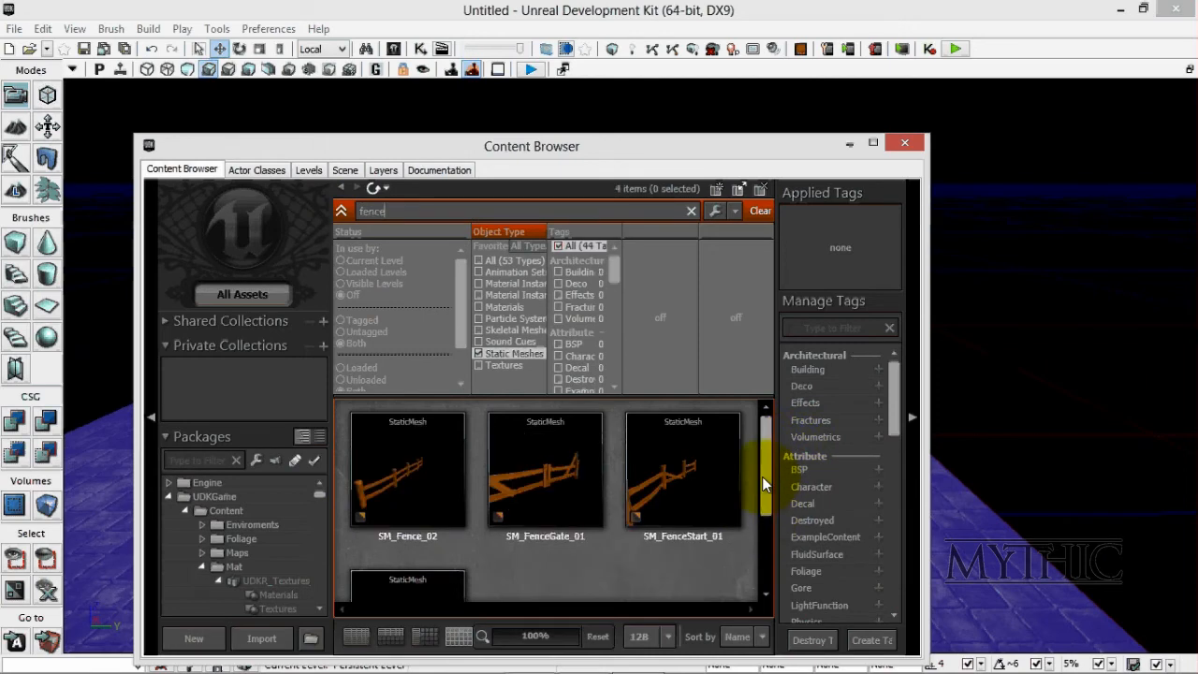
pyautogui.scroll(-2, 762, 484)
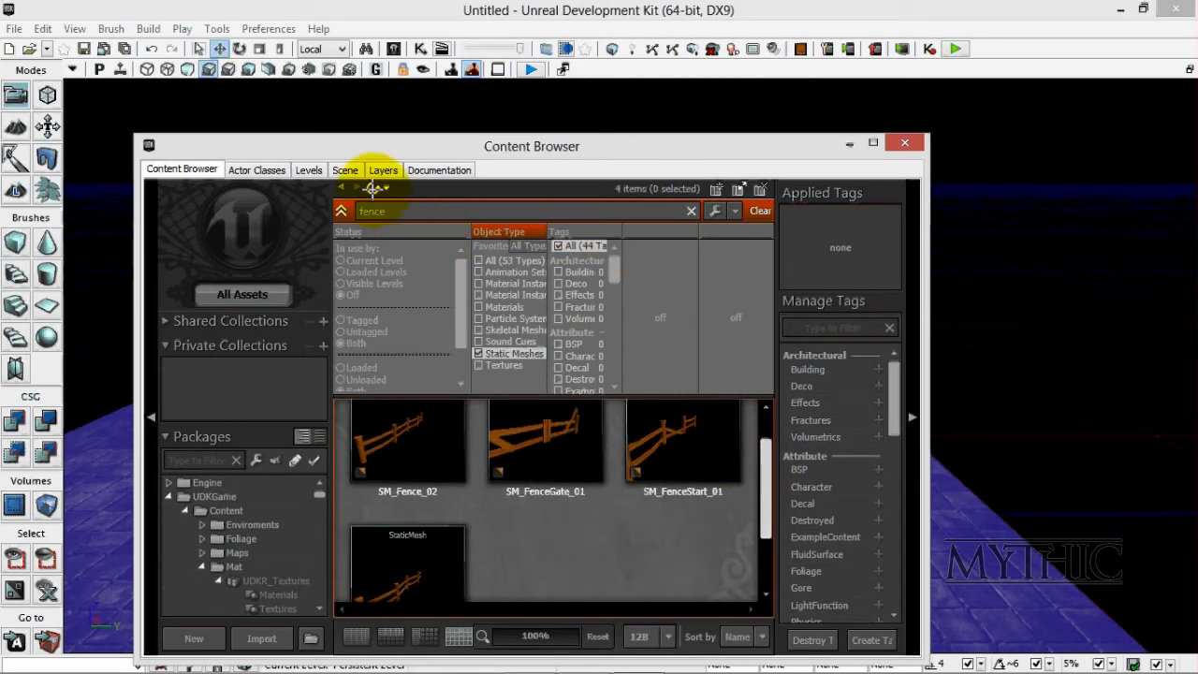
# Search the static meshes for "gate" again and place SM_Gate_02 in the level.
pyautogui.doubleClick(393, 212)
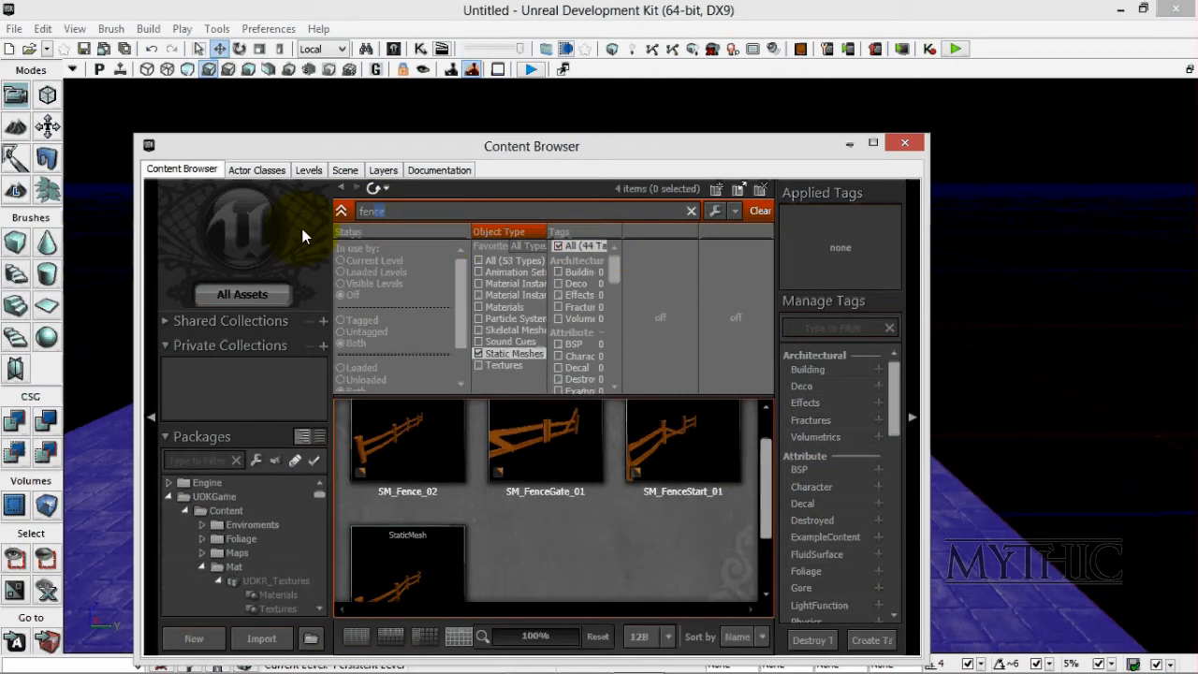
pyautogui.press('BackSpace')
pyautogui.write('gate')
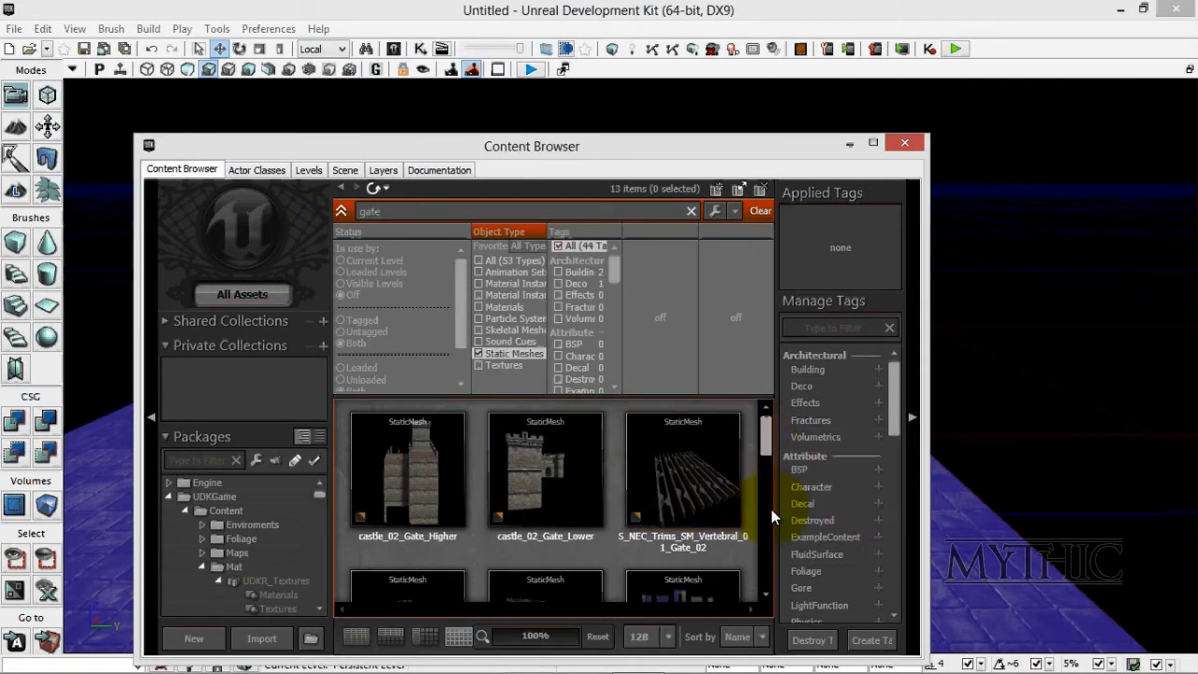
pyautogui.scroll(-3, 655, 500)
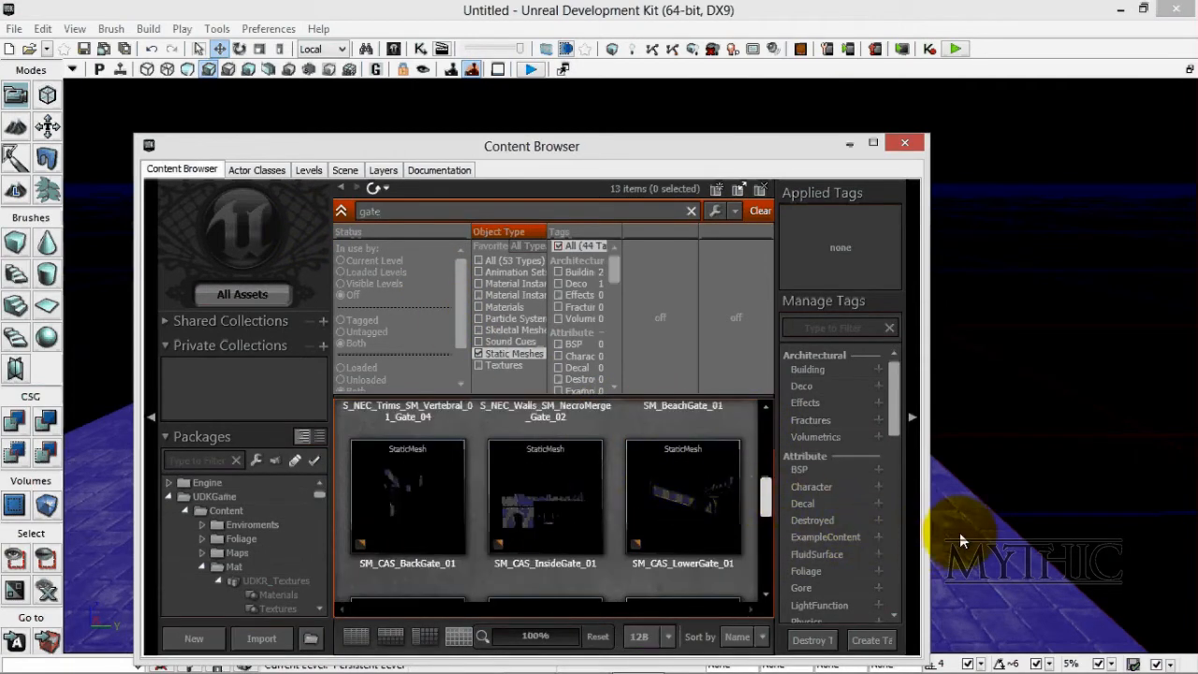
pyautogui.scroll(-2, 960, 528)
pyautogui.click(683, 477)
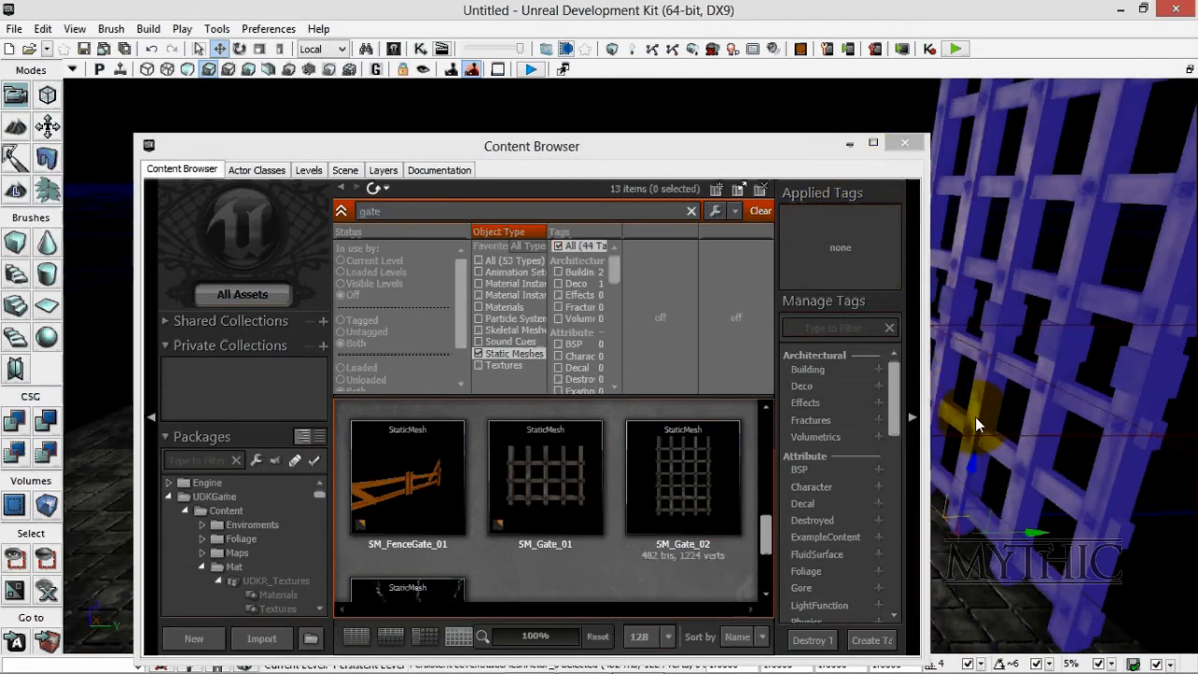
# Minimize the Content Browser and move the placed gate mesh sideways to the middle of the floor.
pyautogui.click(849, 143)
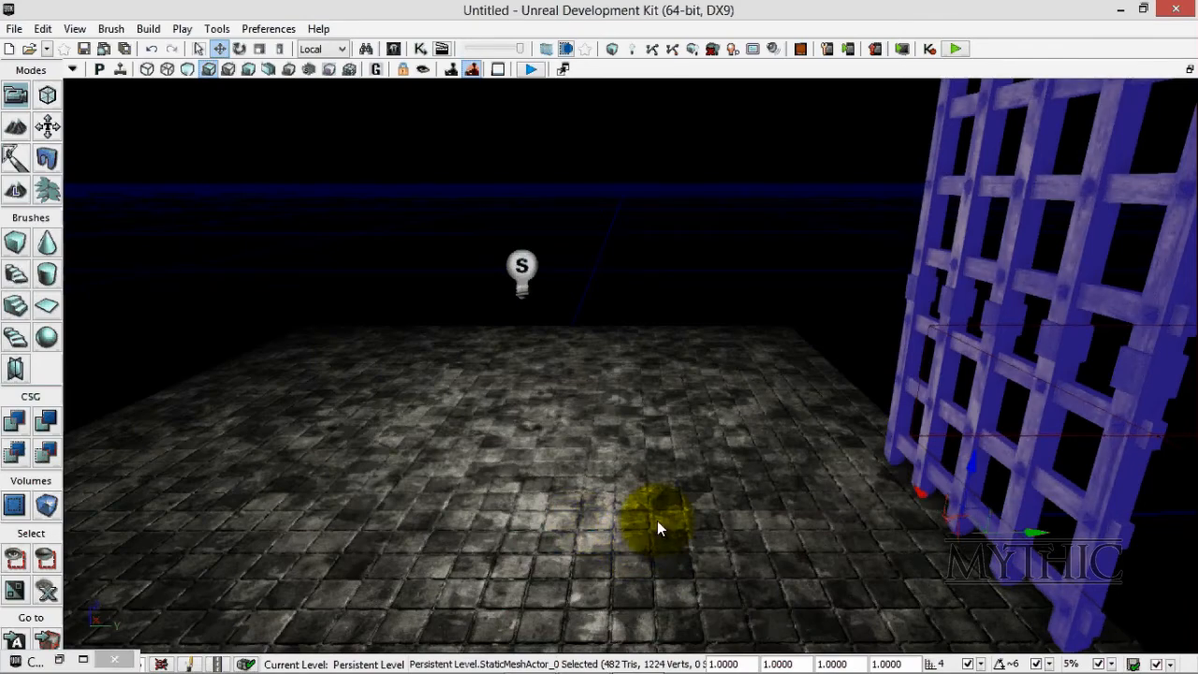
pyautogui.moveTo(756, 265); pyautogui.dragTo(370, 273)
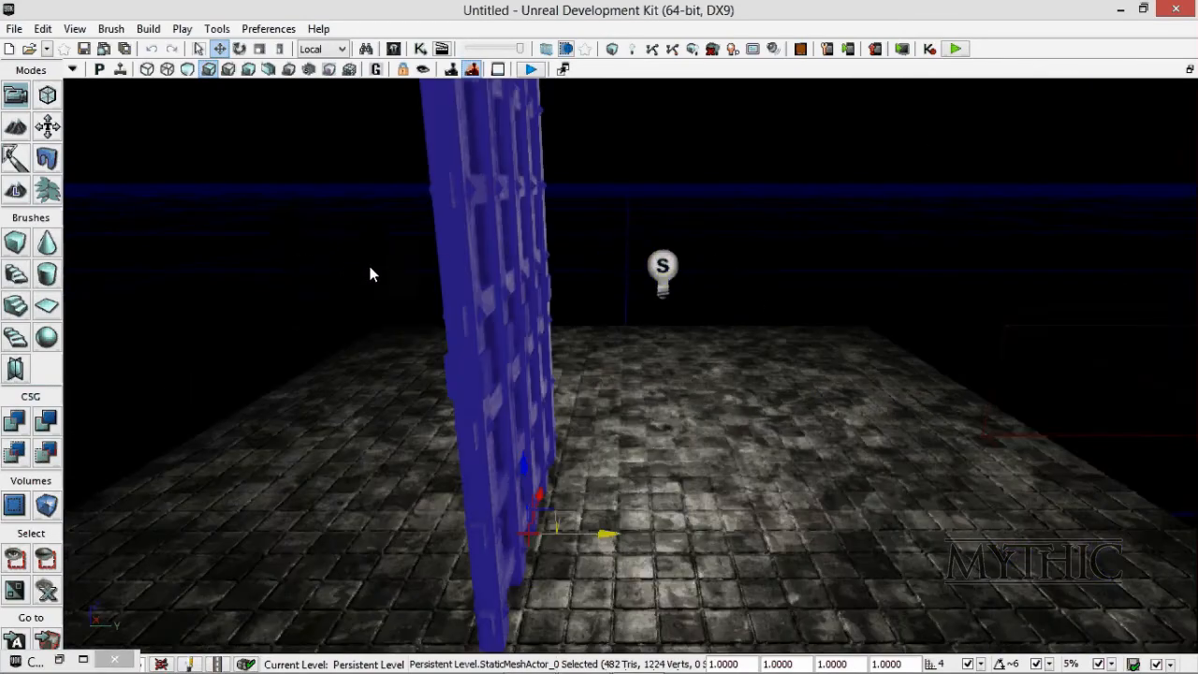
pyautogui.moveTo(103, 257); pyautogui.dragTo(122, 264)
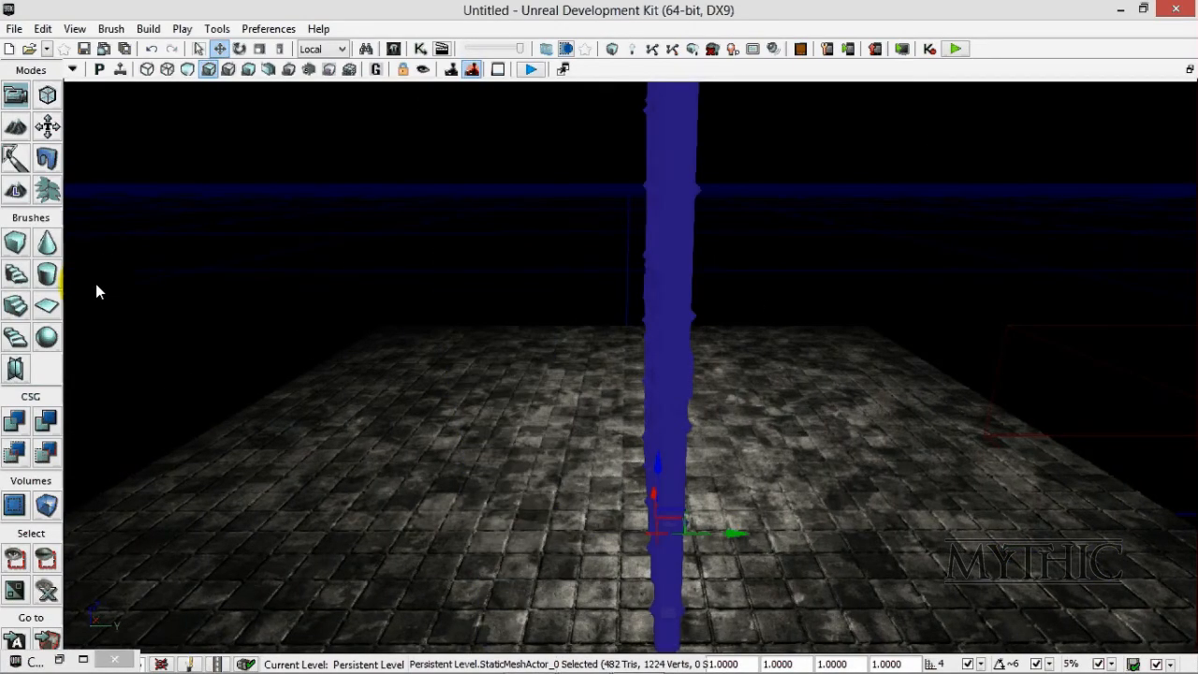
# Remove the existing light from above the floor and set the viewport to Unlit mode.
pyautogui.moveTo(97, 285); pyautogui.dragTo(374, 285, button='middle')
pyautogui.click(120, 271)
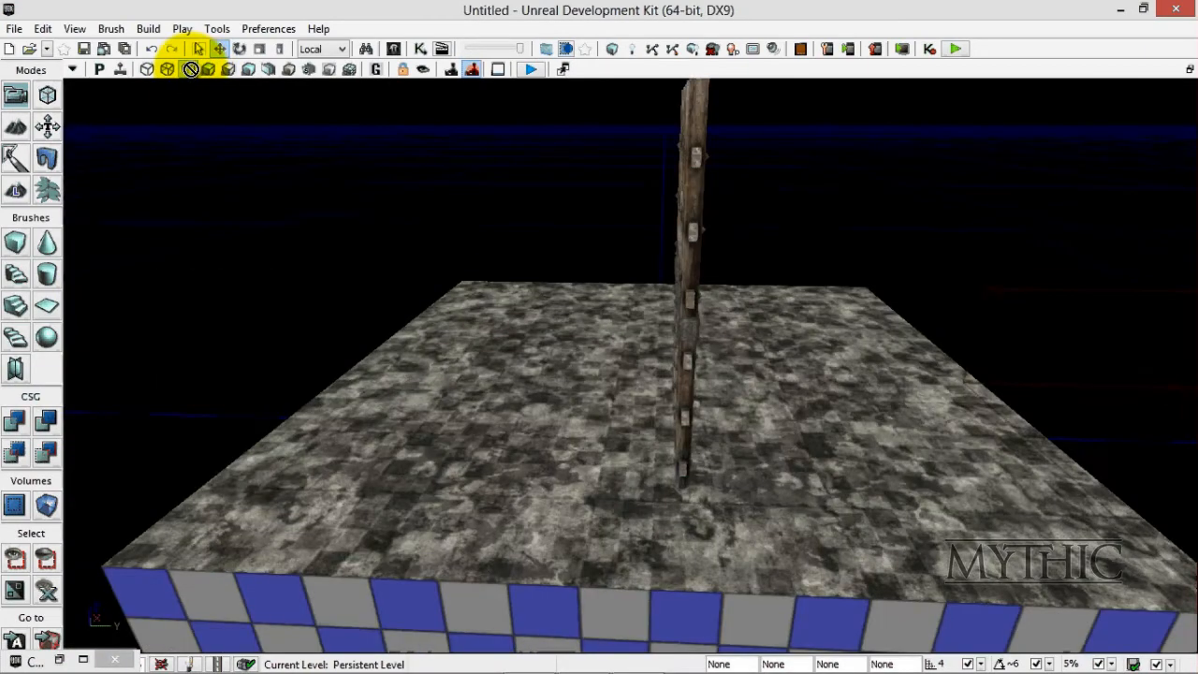
pyautogui.click(228, 70)
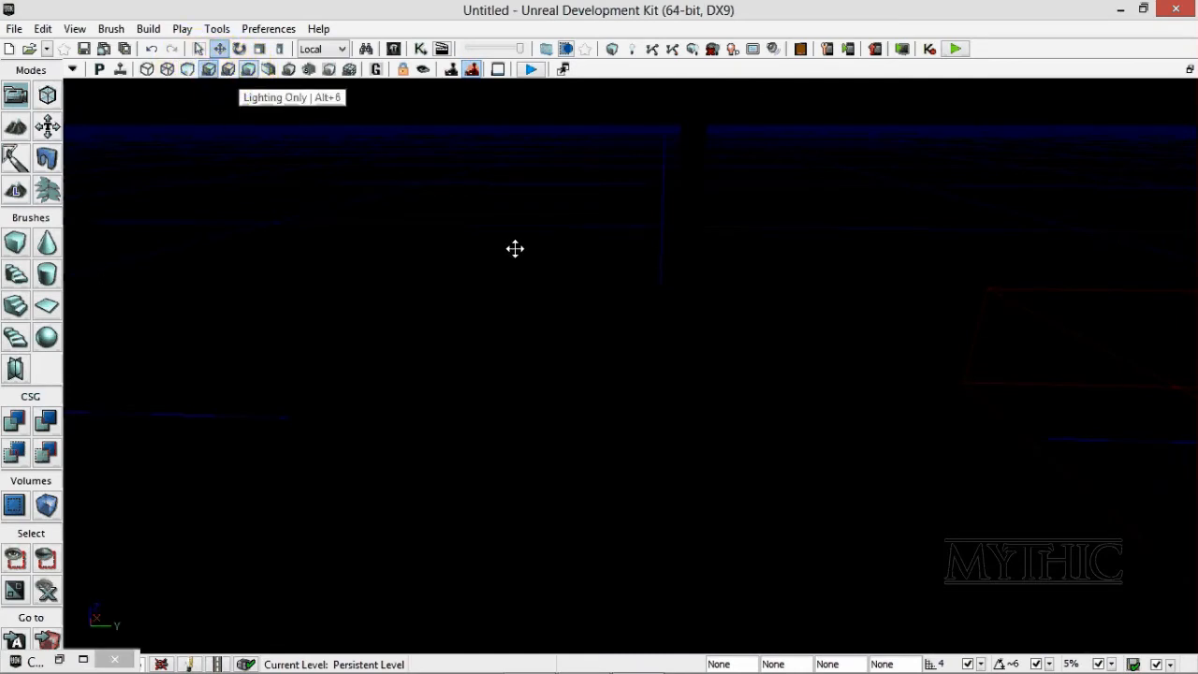
pyautogui.hotkey('alt', '3')
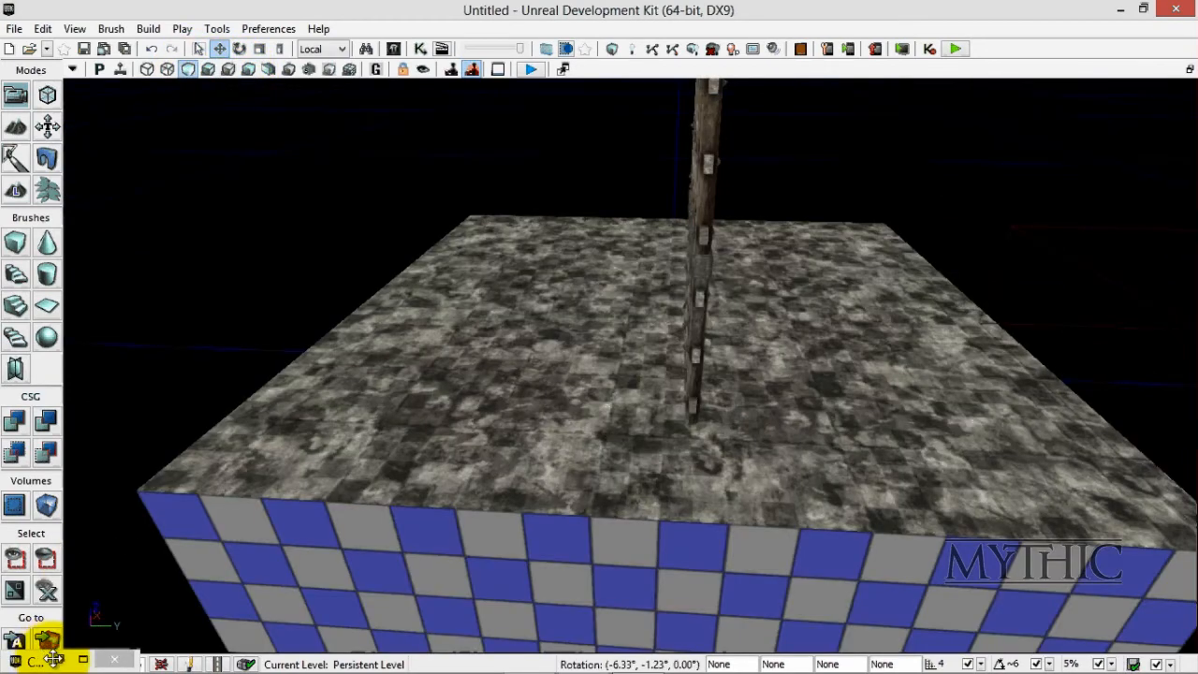
# Place a SpotLight actor in the level from the Lights > SpotLights category of the actor classes.
pyautogui.hotkey('ctrl', 'shift', 'f')
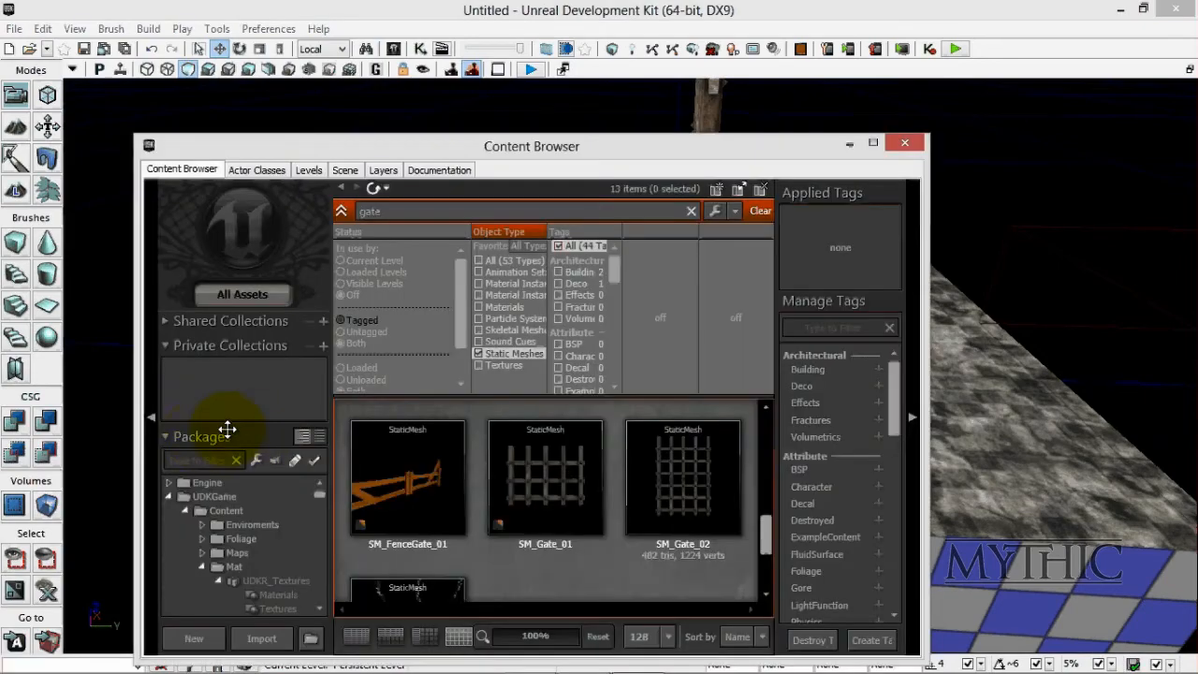
pyautogui.hotkey('ctrl', 'Tab')
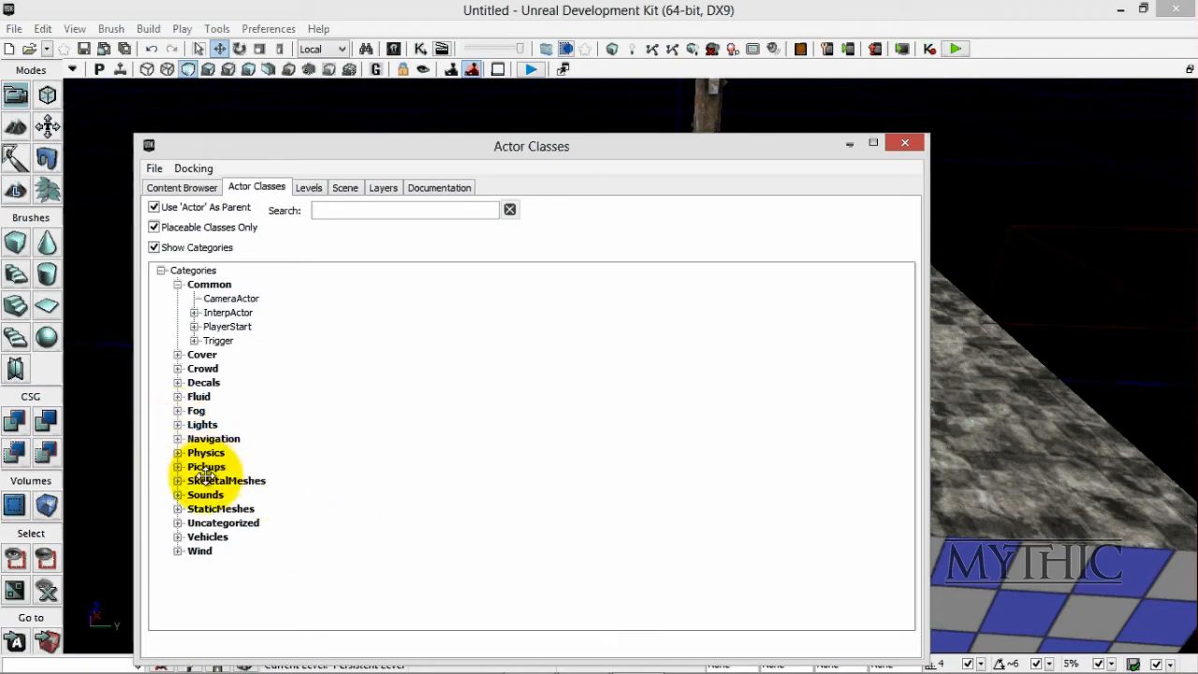
pyautogui.click(178, 425)
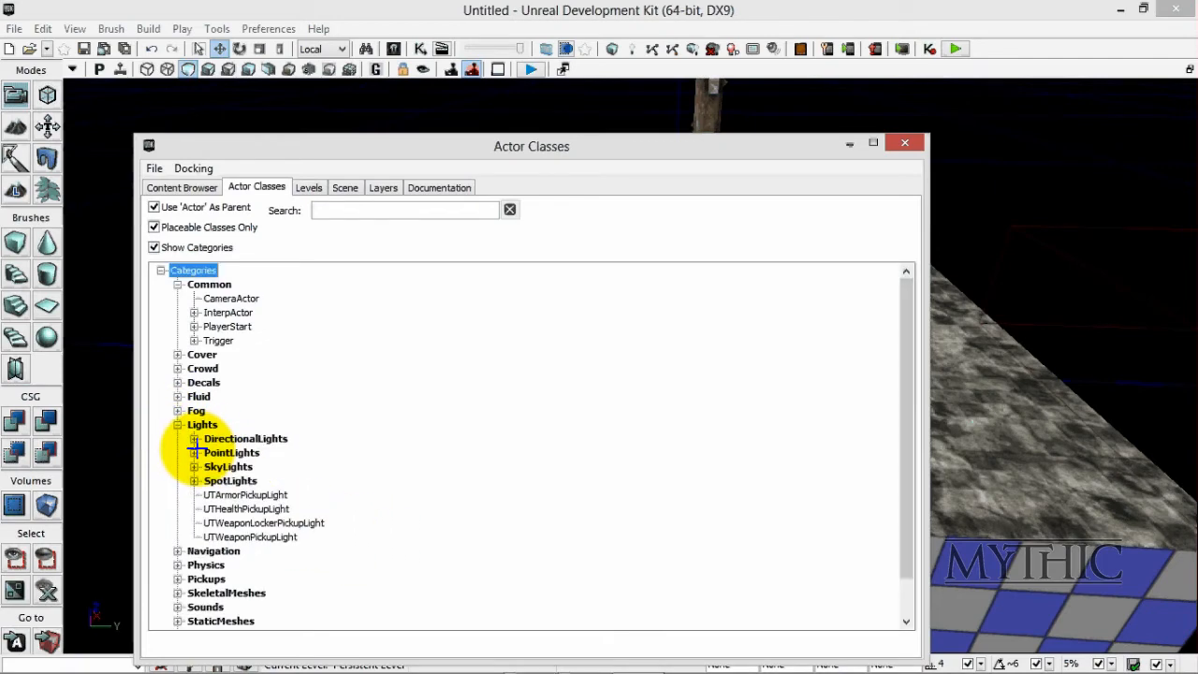
pyautogui.doubleClick(239, 480)
pyautogui.click(245, 508)
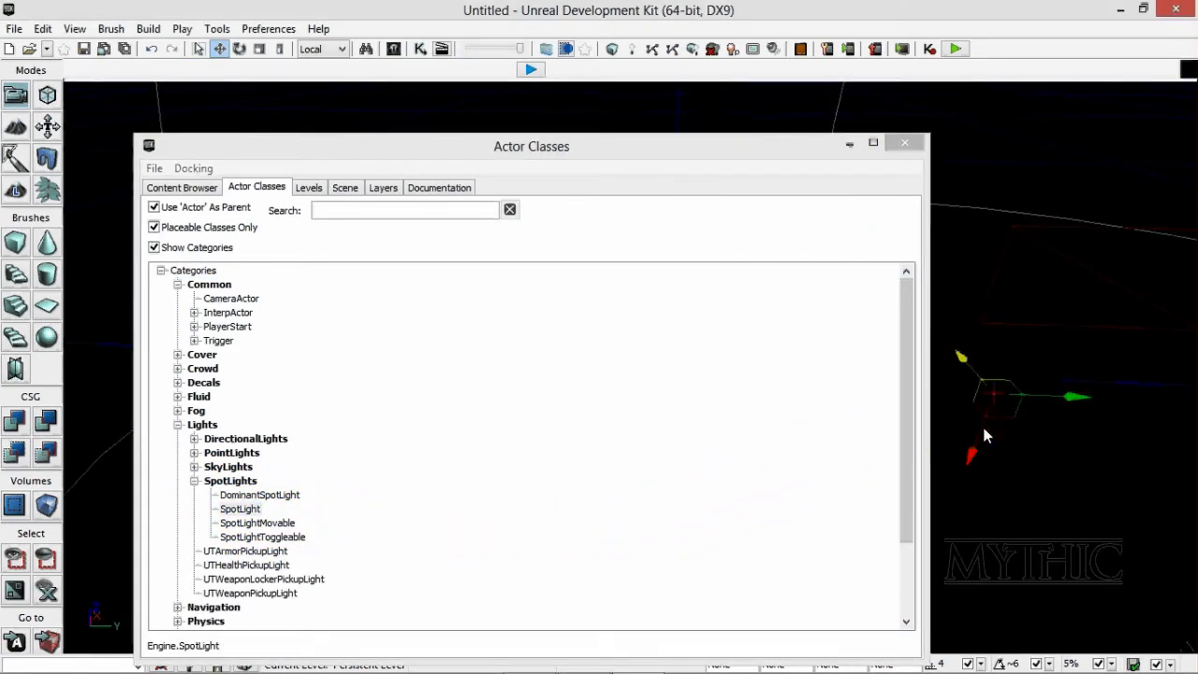
# Position the spotlight above the floor beside the gate and rotate it to shine diagonally through the gate.
pyautogui.click(850, 144)
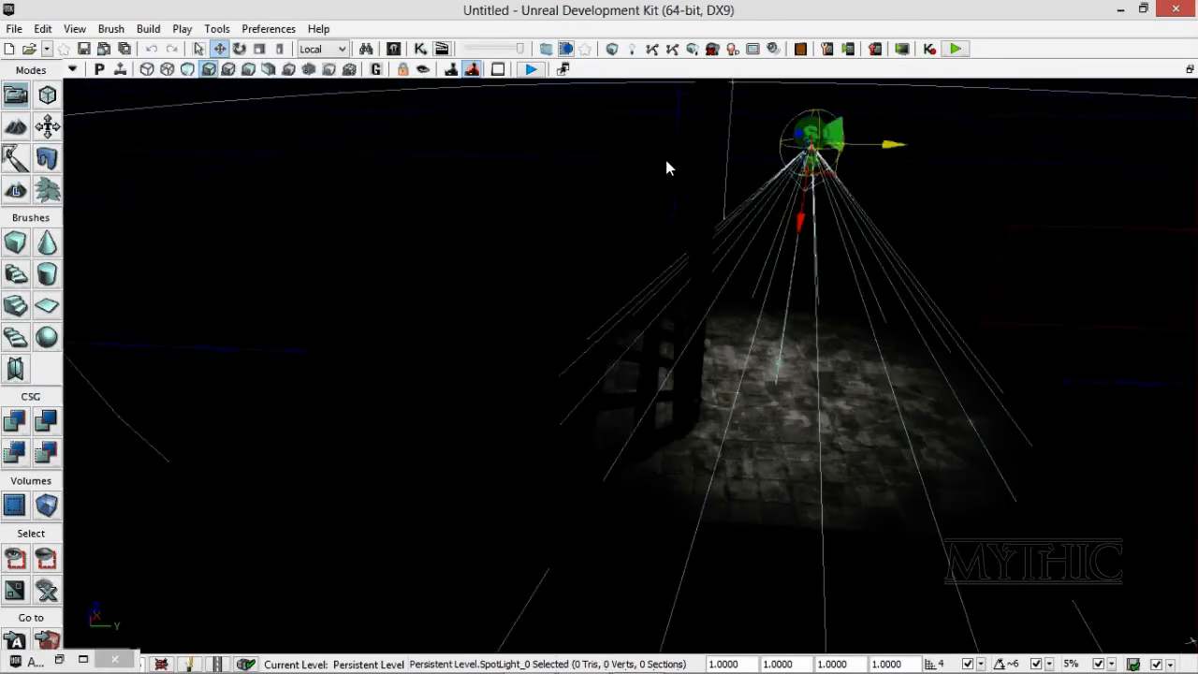
pyautogui.hotkey('ctrl', 'z')
pyautogui.press('space')
pyautogui.moveTo(667, 83); pyautogui.dragTo(680, 211)
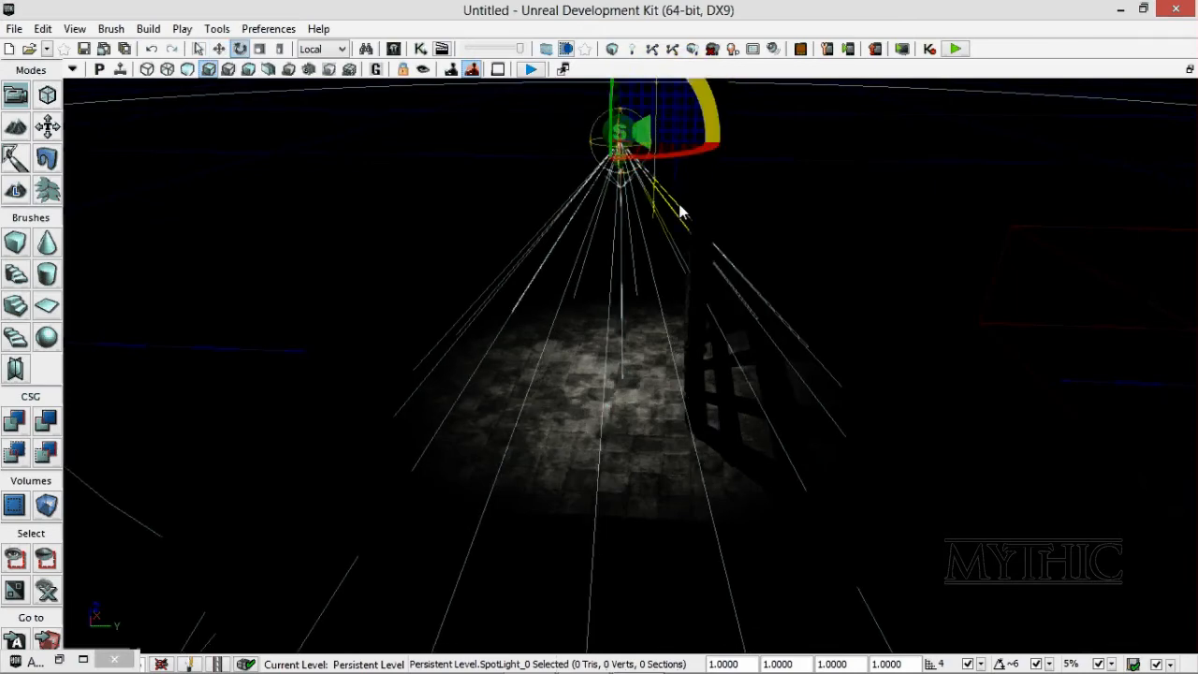
pyautogui.moveTo(719, 436); pyautogui.dragTo(724, 464)
pyautogui.moveTo(647, 173); pyautogui.dragTo(802, 445)
pyautogui.press('space')
pyautogui.press('space')
pyautogui.click(802, 444)
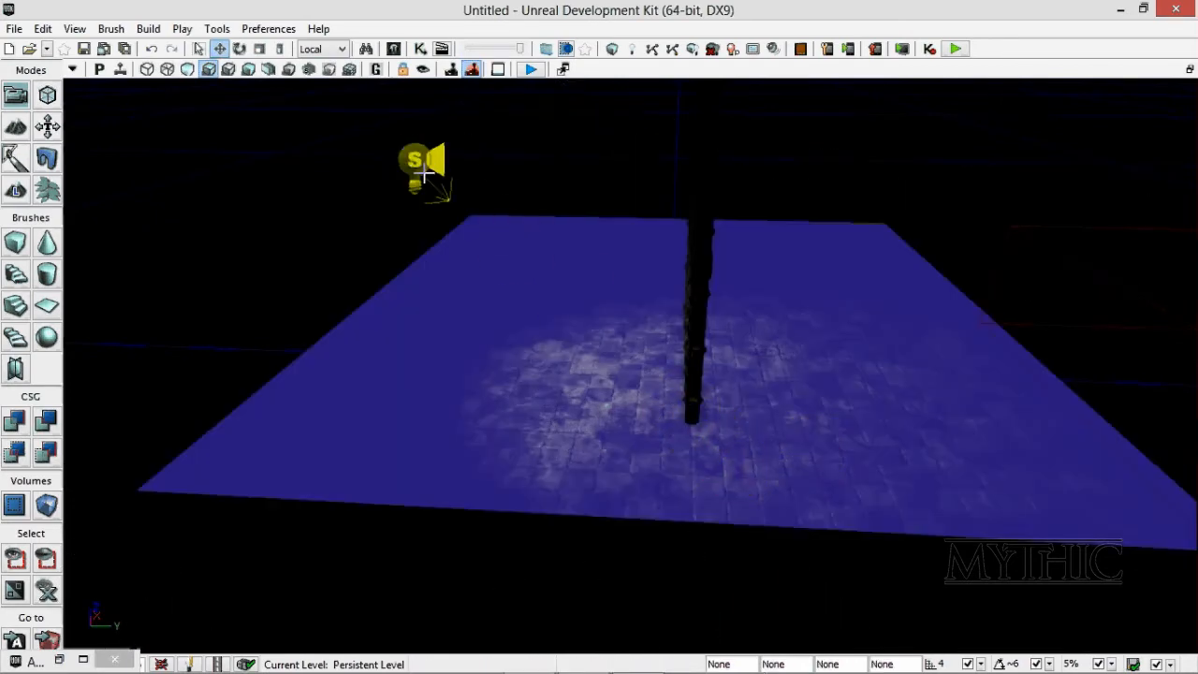
pyautogui.hotkey('ctrl', 'z')
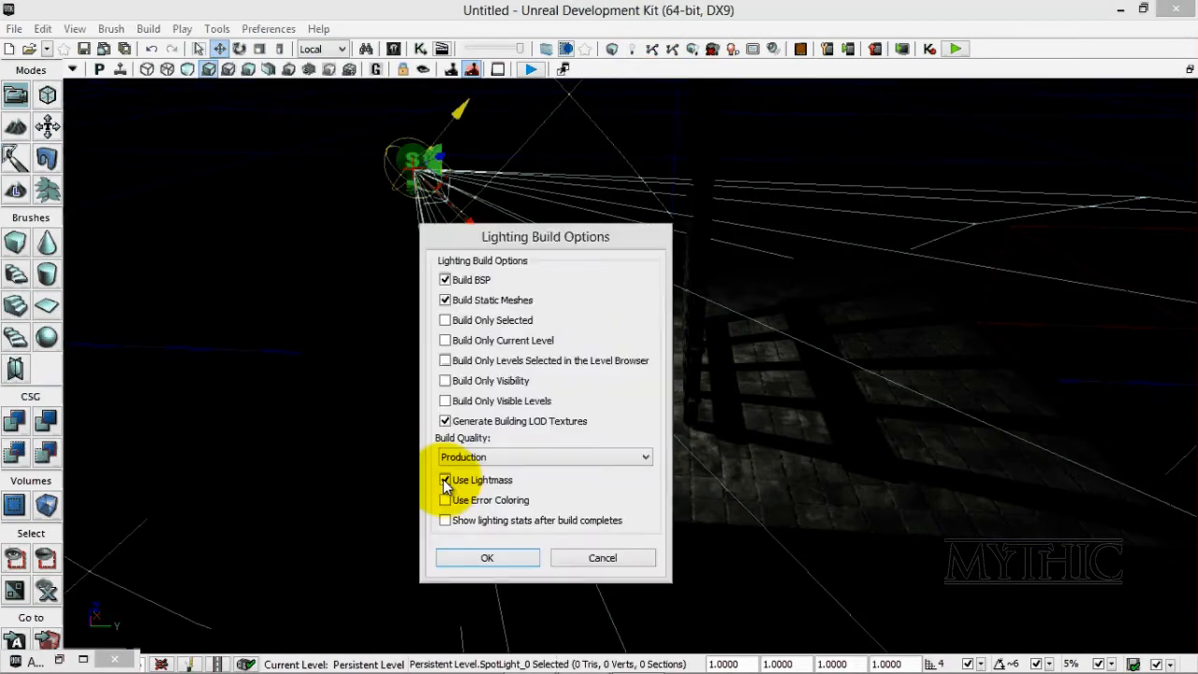
# Build the level's lighting with BSP and static meshes included, and examine the gate's shadow on the floor.
pyautogui.click(487, 560)
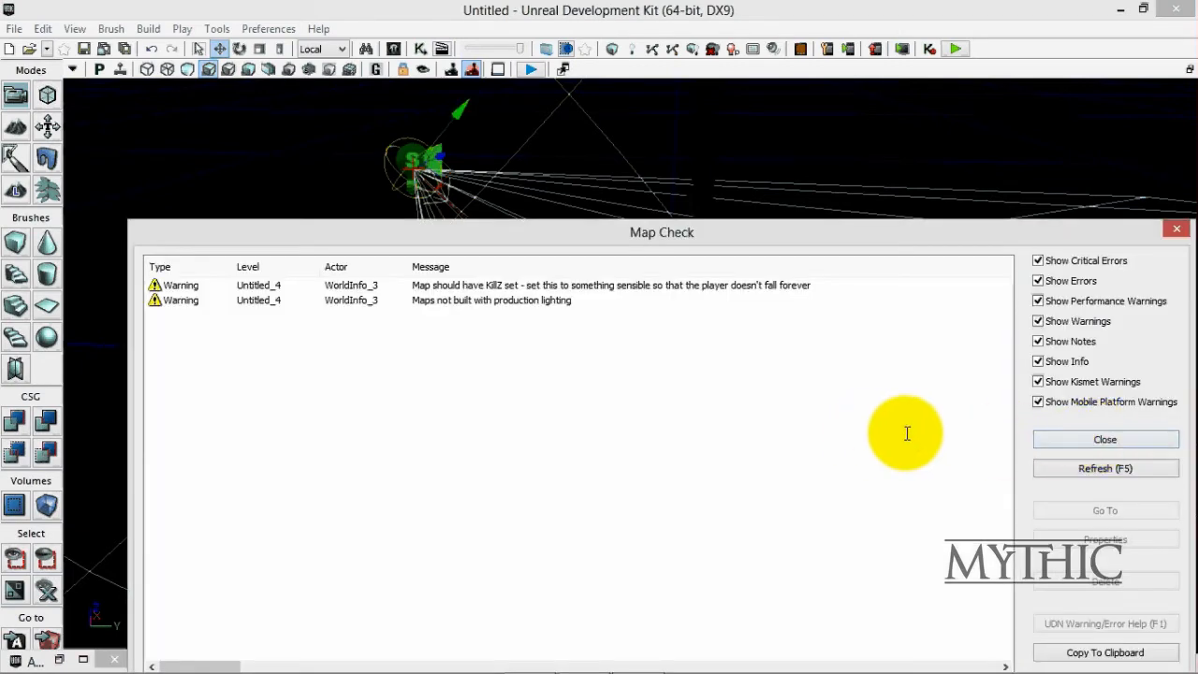
pyautogui.press('Escape')
pyautogui.moveTo(951, 446); pyautogui.dragTo(951, 446, button='right')
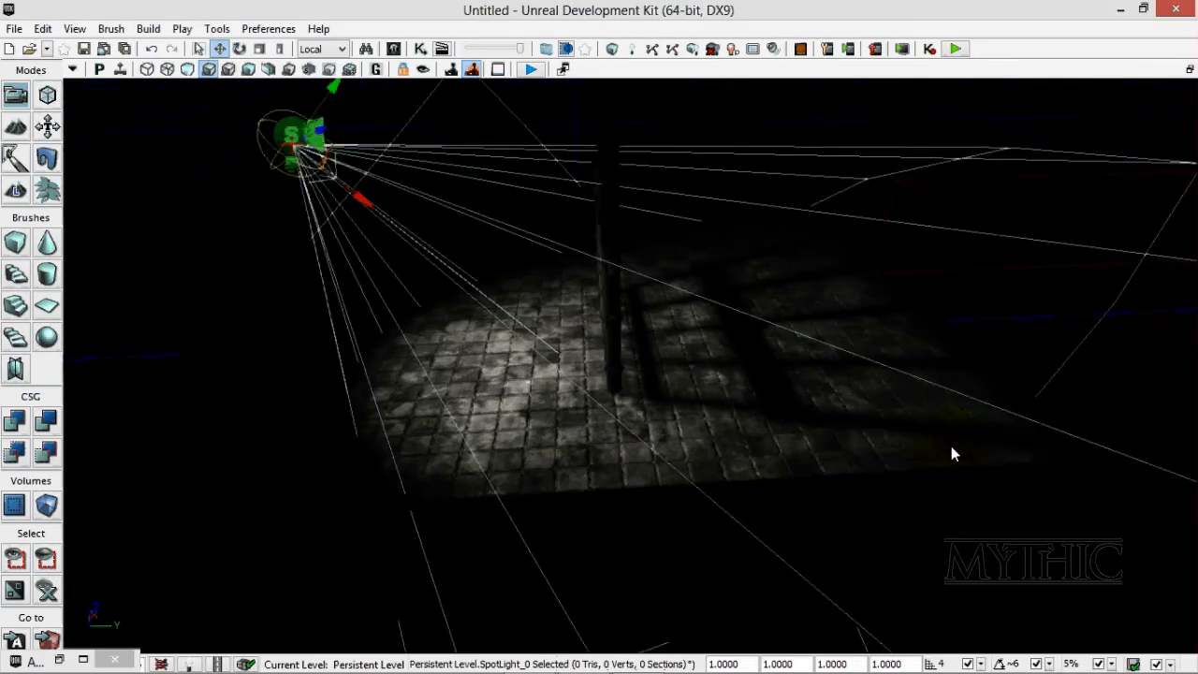
pyautogui.moveTo(717, 467); pyautogui.dragTo(696, 518)
pyautogui.moveTo(738, 562); pyautogui.dragTo(772, 526)
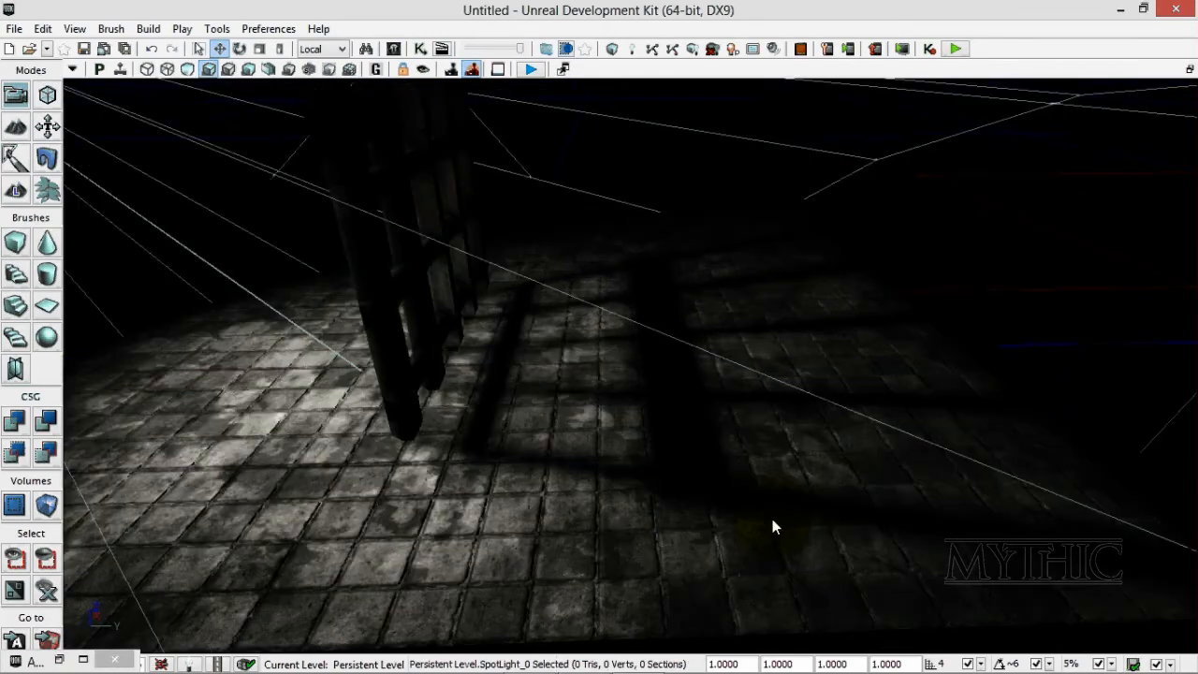
# Play the level from the shadowed part of the floor, look at the gate's shadow in the preview, and exit.
pyautogui.rightClick(777, 501)
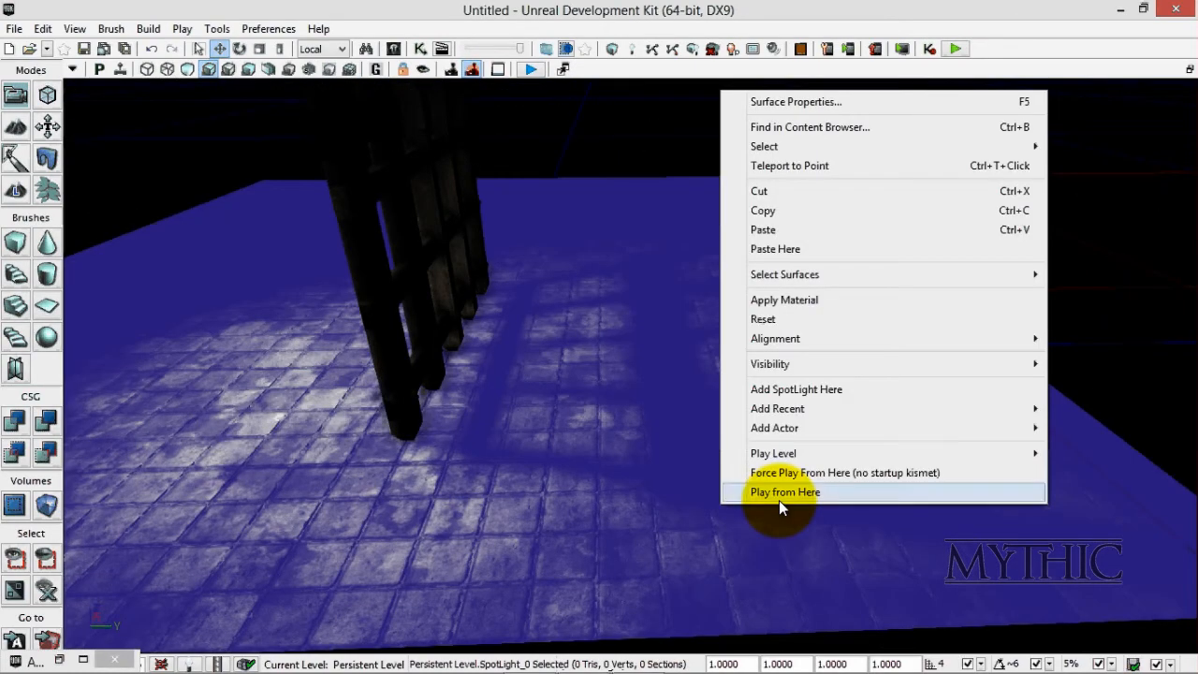
pyautogui.click(779, 500)
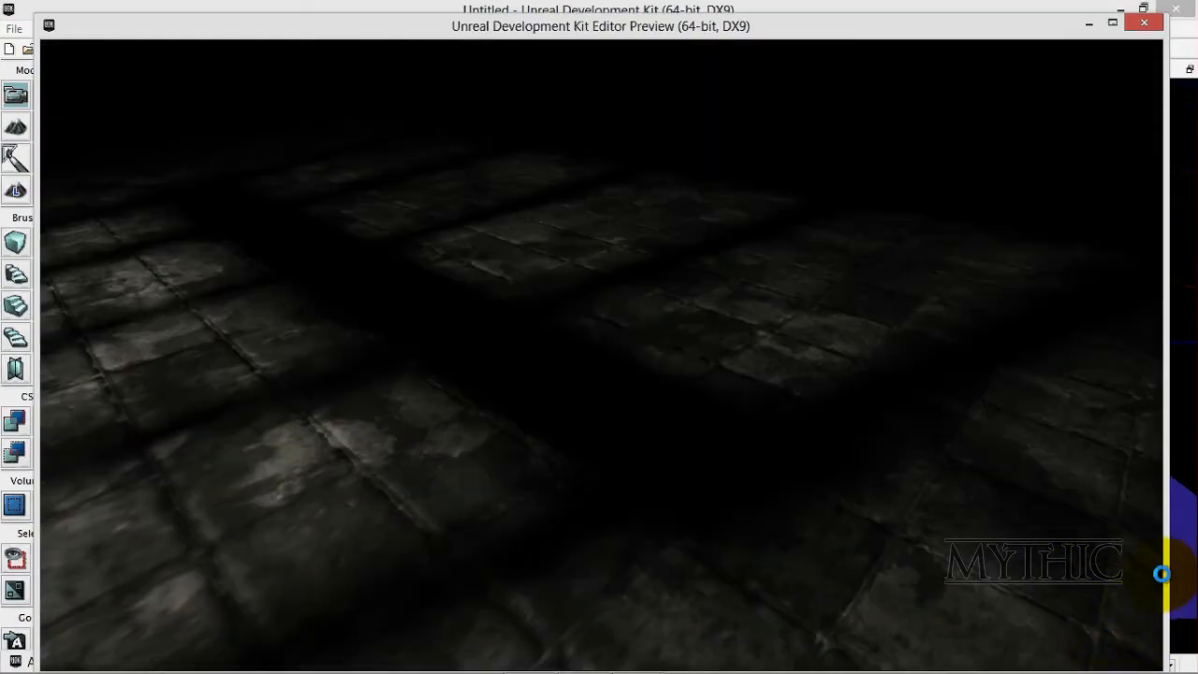
pyautogui.press('w')
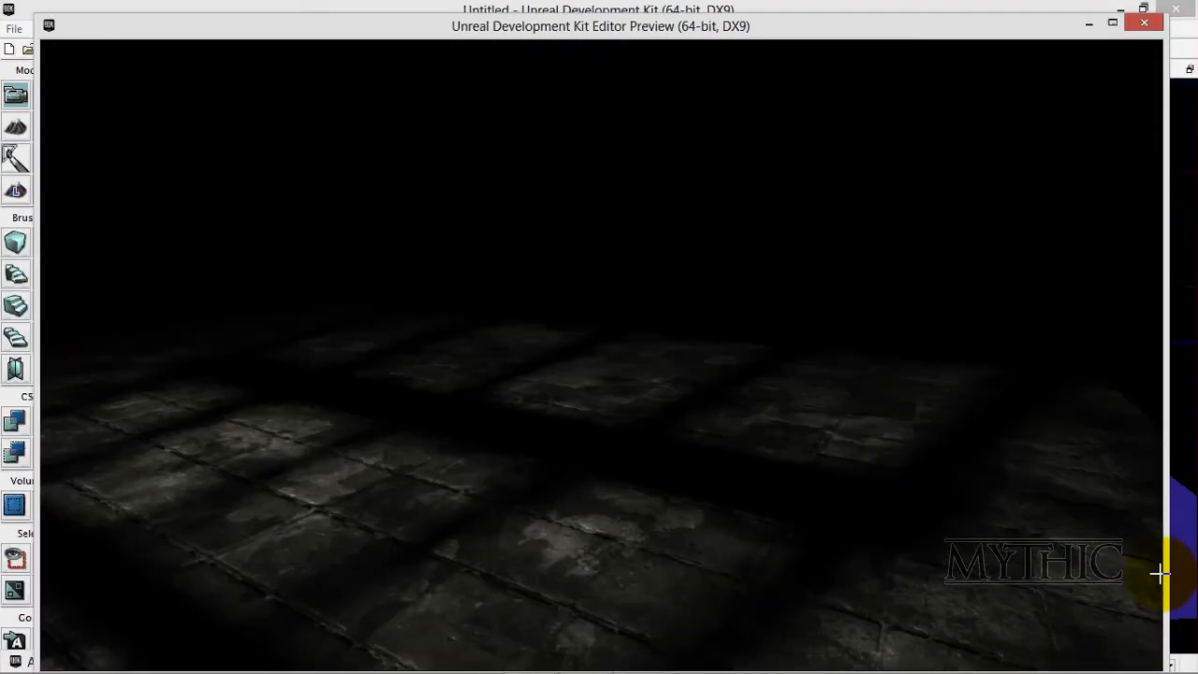
pyautogui.press('`')
pyautogui.write('exit')
pyautogui.press('Return')
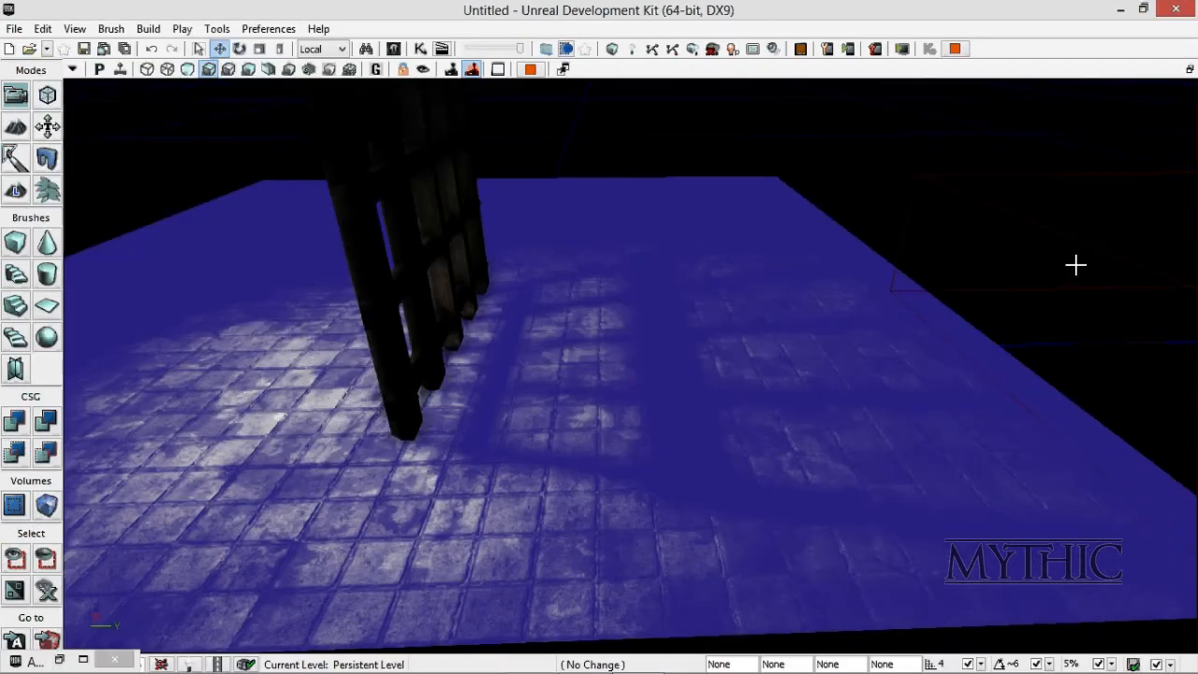
# Set the lightmap resolution of the tiled floor surface to 32.
pyautogui.rightClick(994, 90)
pyautogui.click(945, 96)
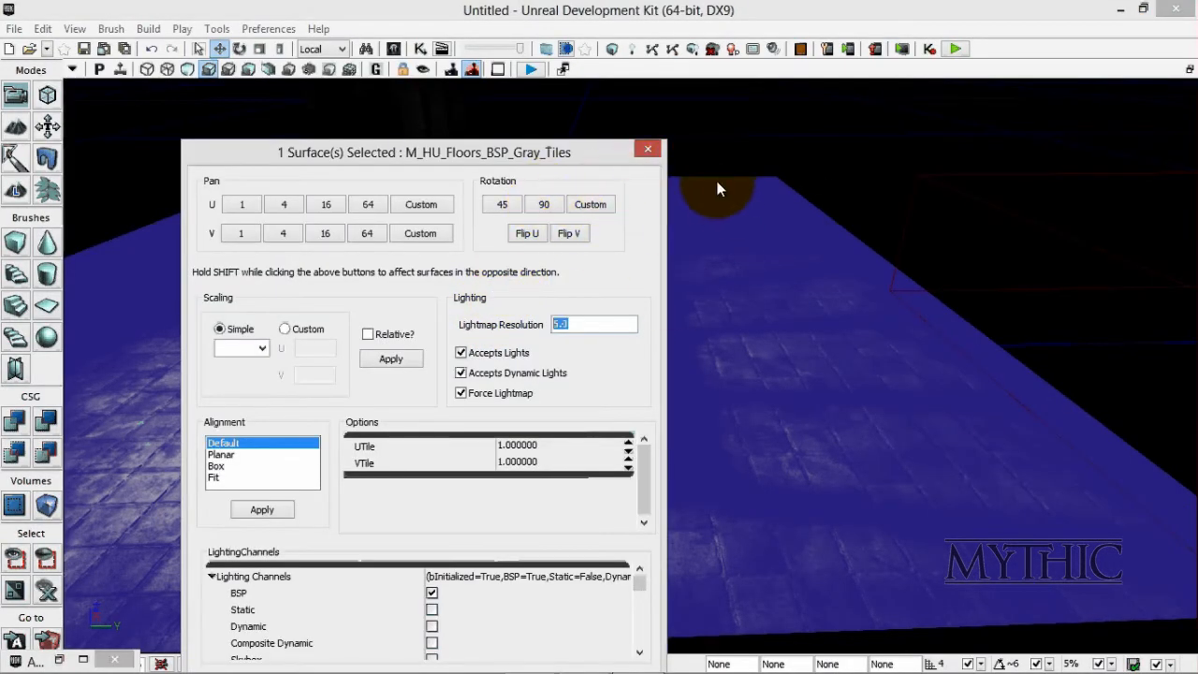
pyautogui.write('32')
pyautogui.press('Return')
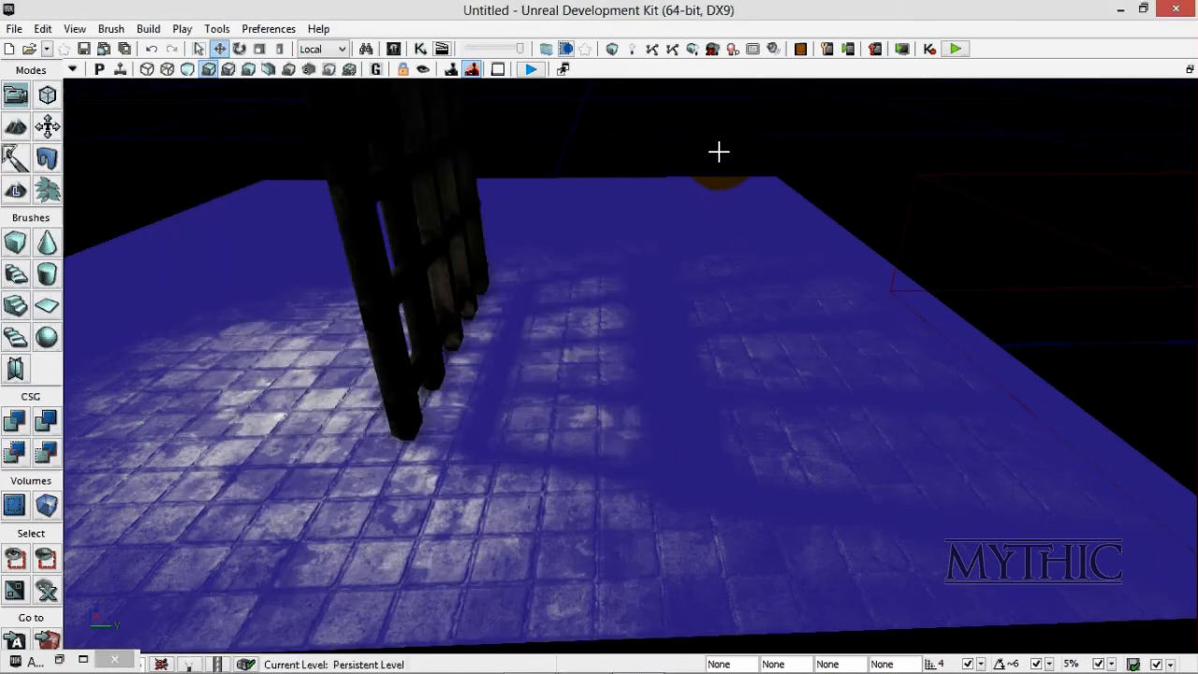
# Rebuild the lighting with BSP and static meshes included at Production quality, and dismiss the map check.
pyautogui.click(632, 49)
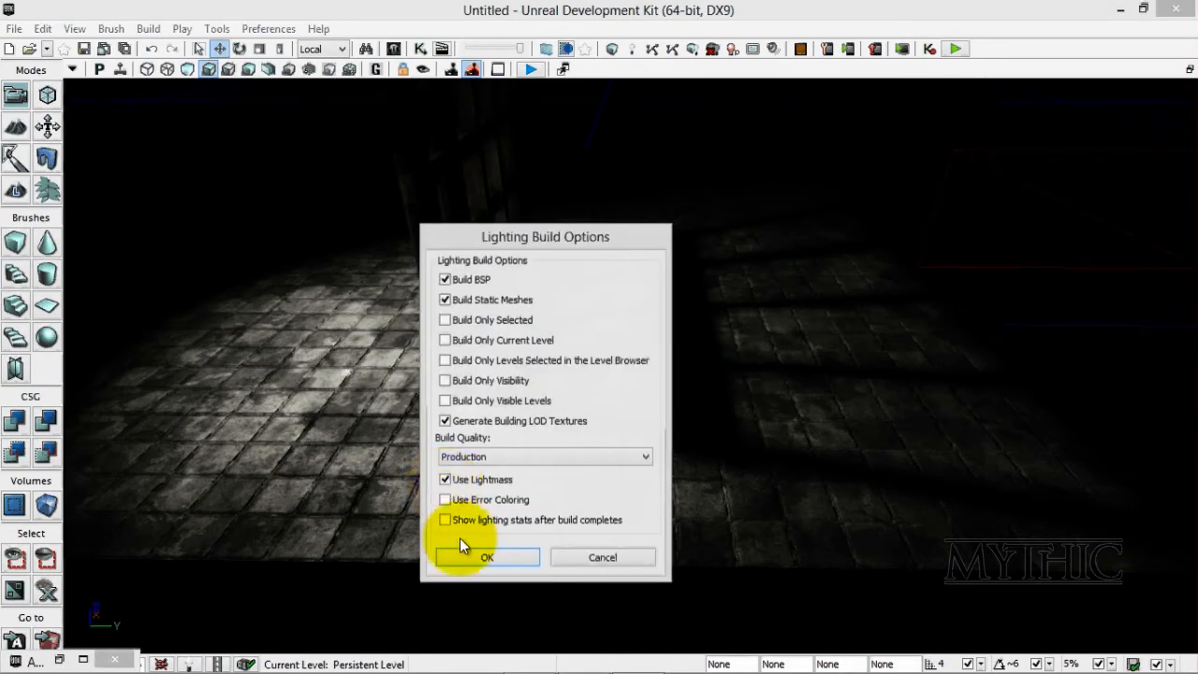
pyautogui.click(483, 558)
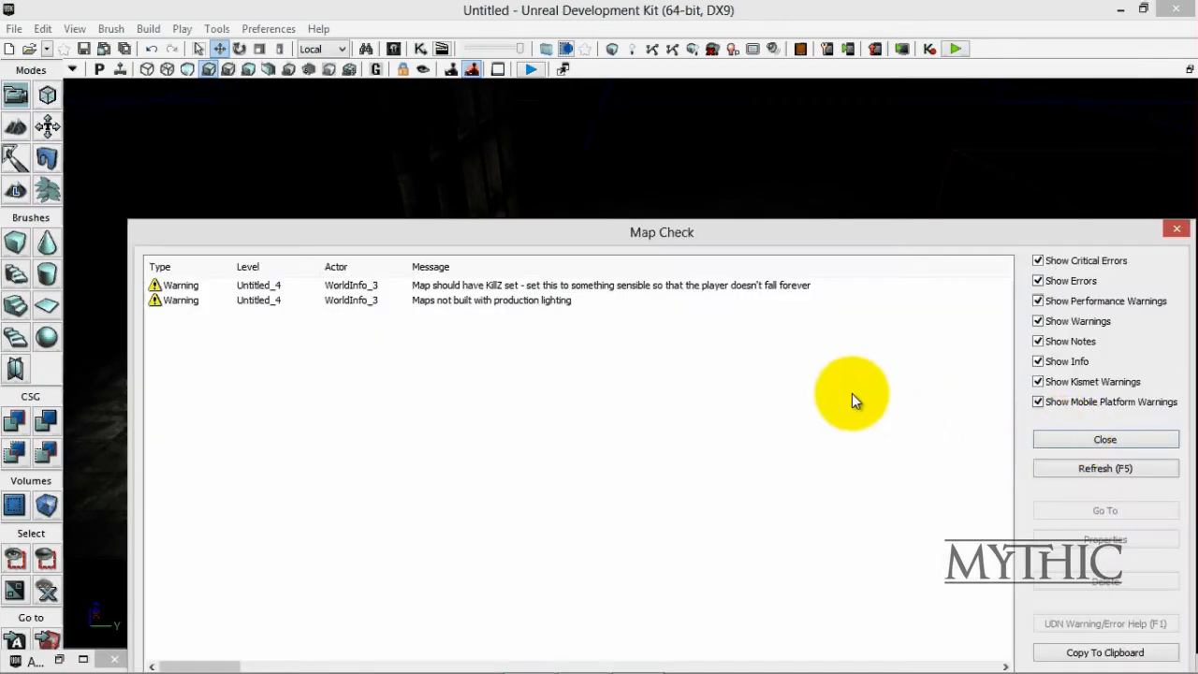
pyautogui.press('Escape')
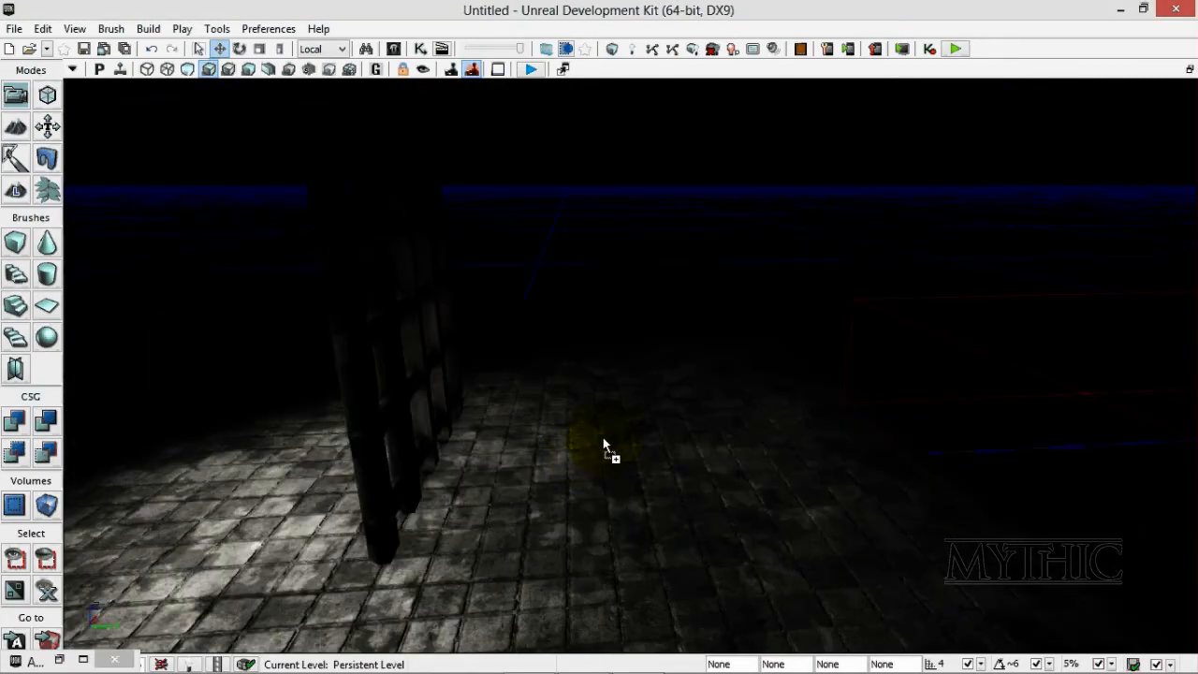
# Examine the gate's shadow on the floor and remove the gate mesh from the level.
pyautogui.click(610, 428)
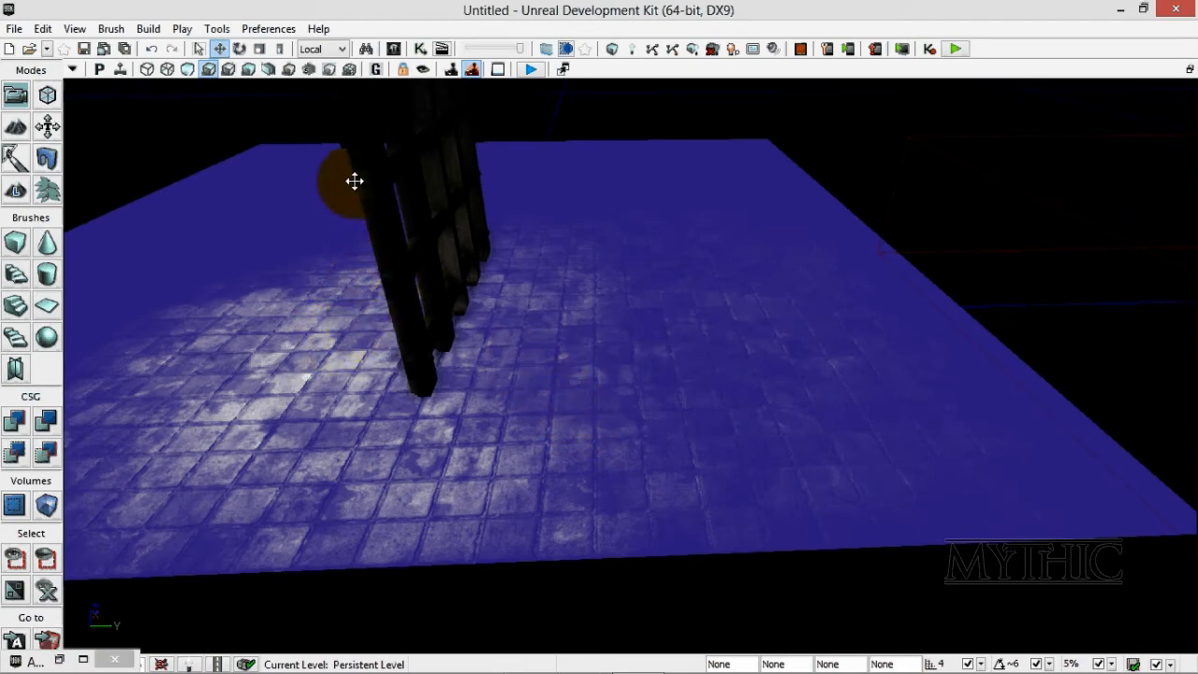
pyautogui.click(412, 246)
pyautogui.moveTo(412, 246); pyautogui.dragTo(413, 249, button='right')
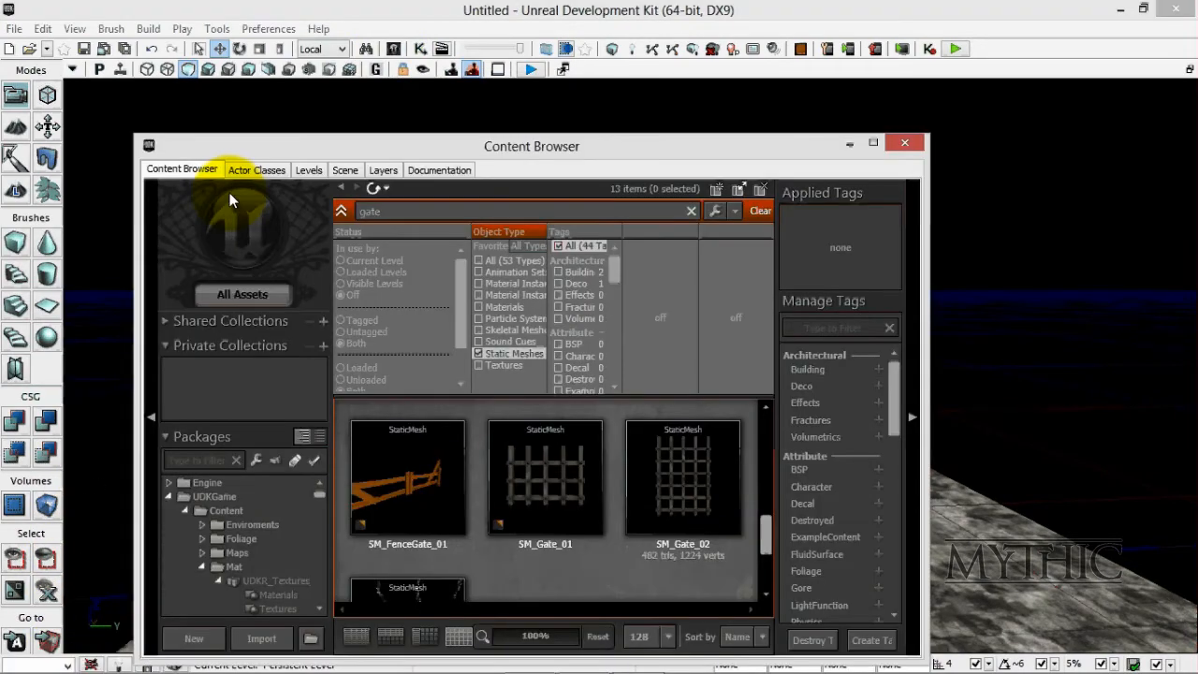
# Clear the asset search, place the AutopsyTable static mesh near the floor's edge, and raise it so its wheels rest on the floor.
pyautogui.hotkey('ctrl', 'a')
pyautogui.press('BackSpace')
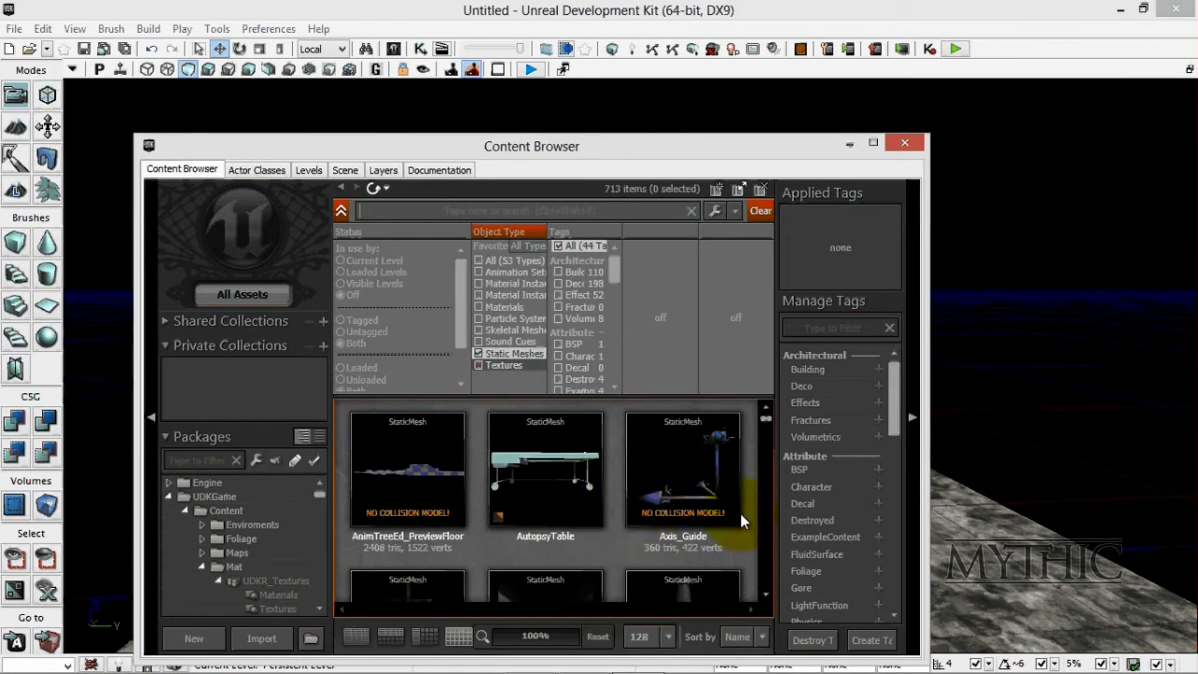
pyautogui.click(533, 482)
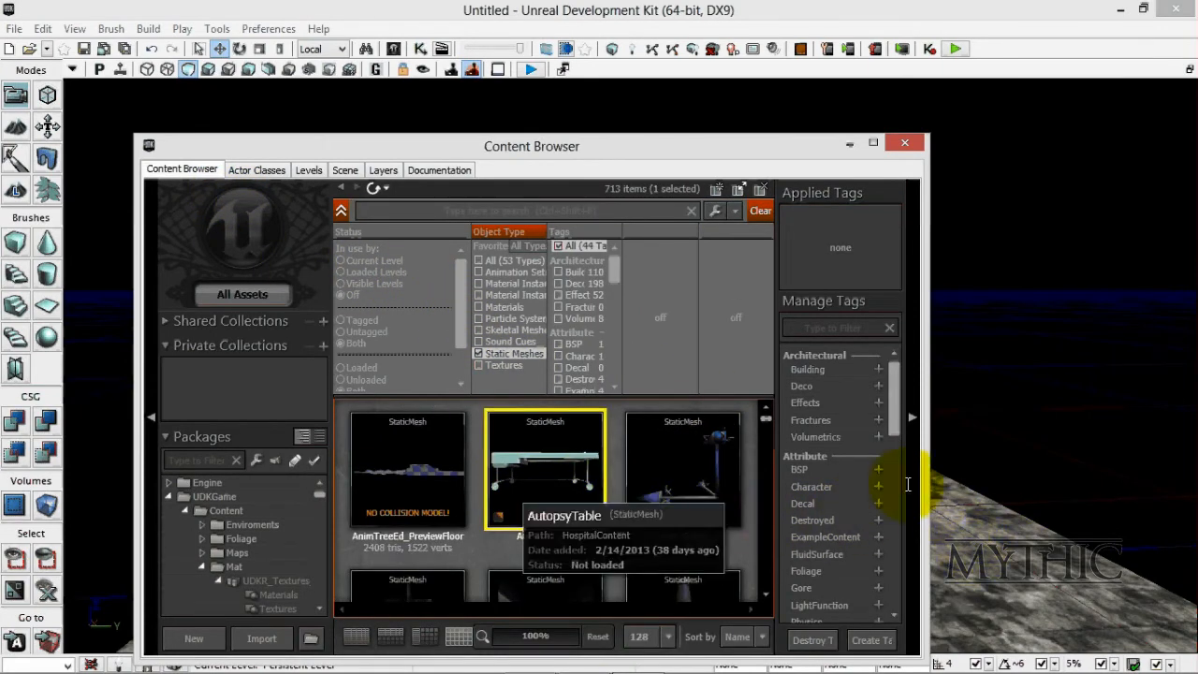
pyautogui.press('s')
pyautogui.click(968, 479)
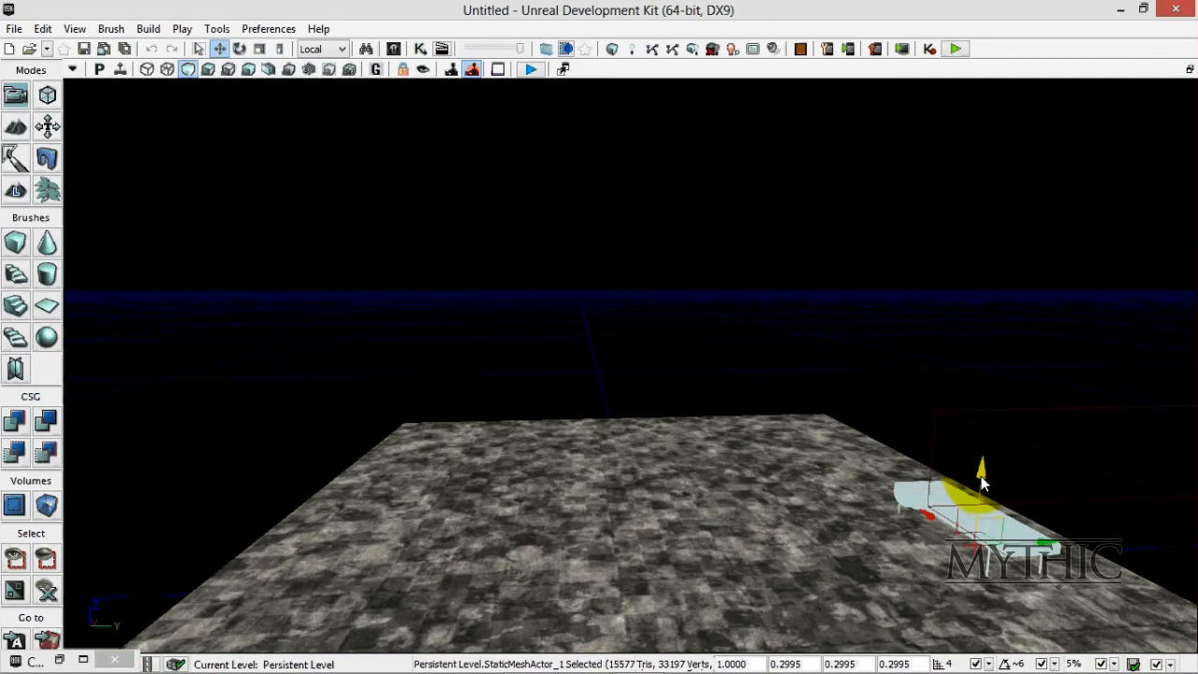
pyautogui.moveTo(981, 478); pyautogui.dragTo(1004, 206)
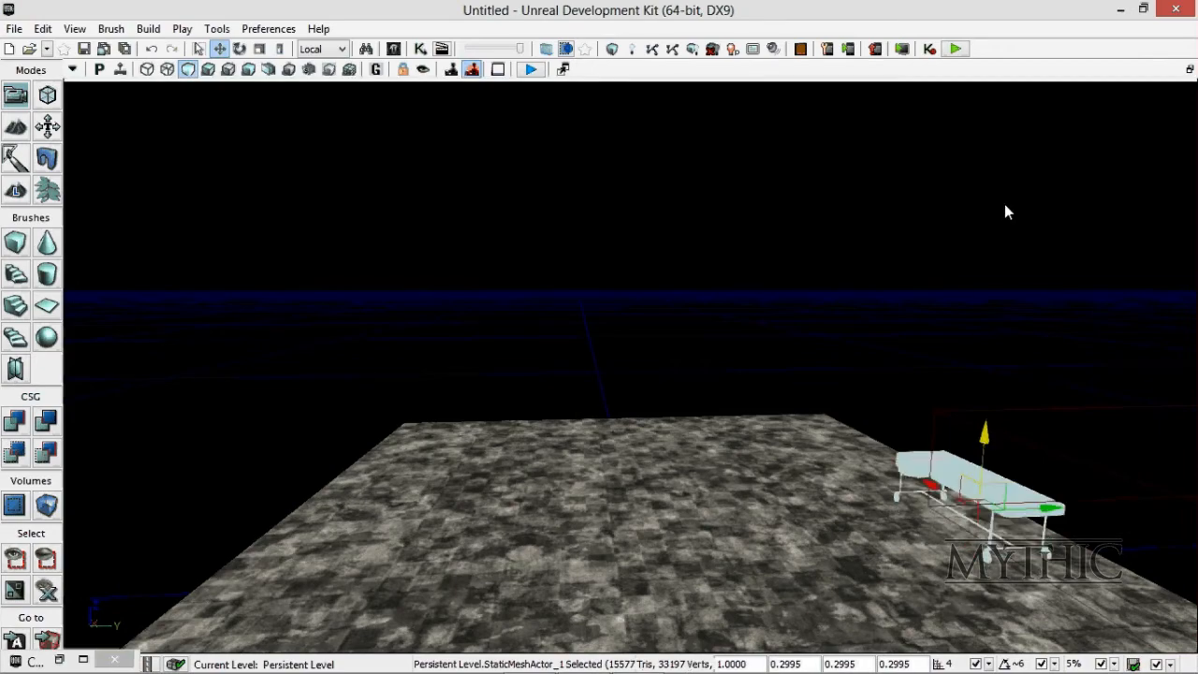
# Open the placed table's properties and filter them by "collis" to examine its collision settings.
pyautogui.rightClick(989, 86)
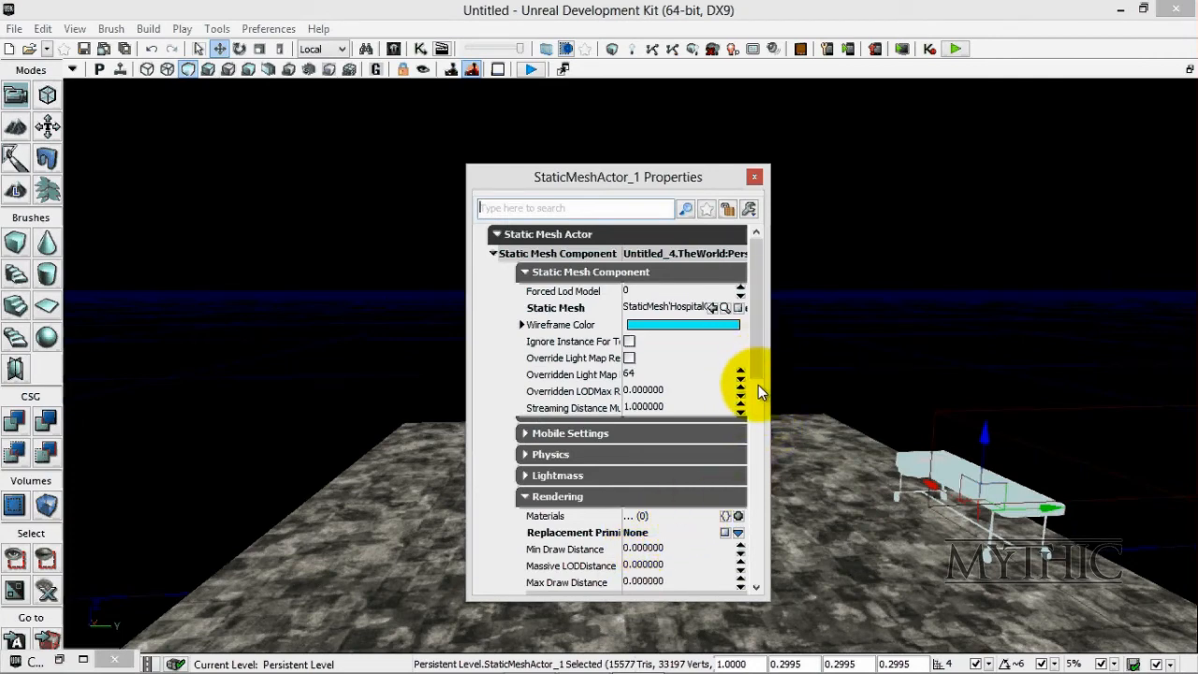
pyautogui.moveTo(756, 401); pyautogui.dragTo(756, 418)
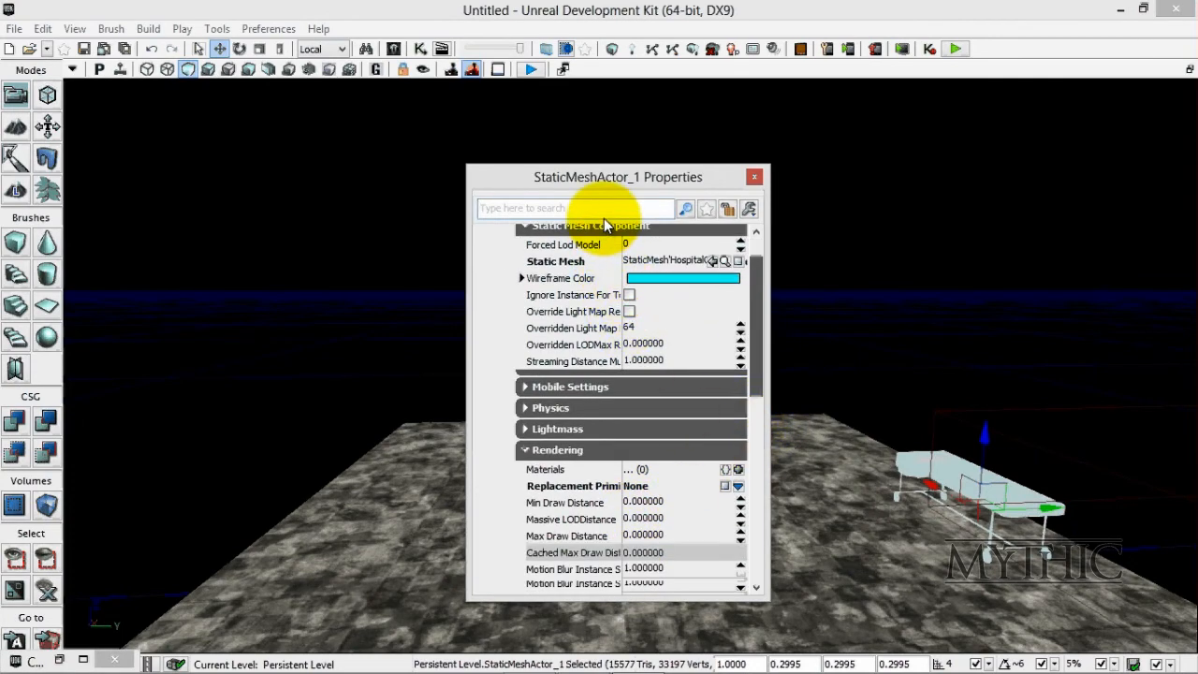
pyautogui.scroll(-3, 604, 218)
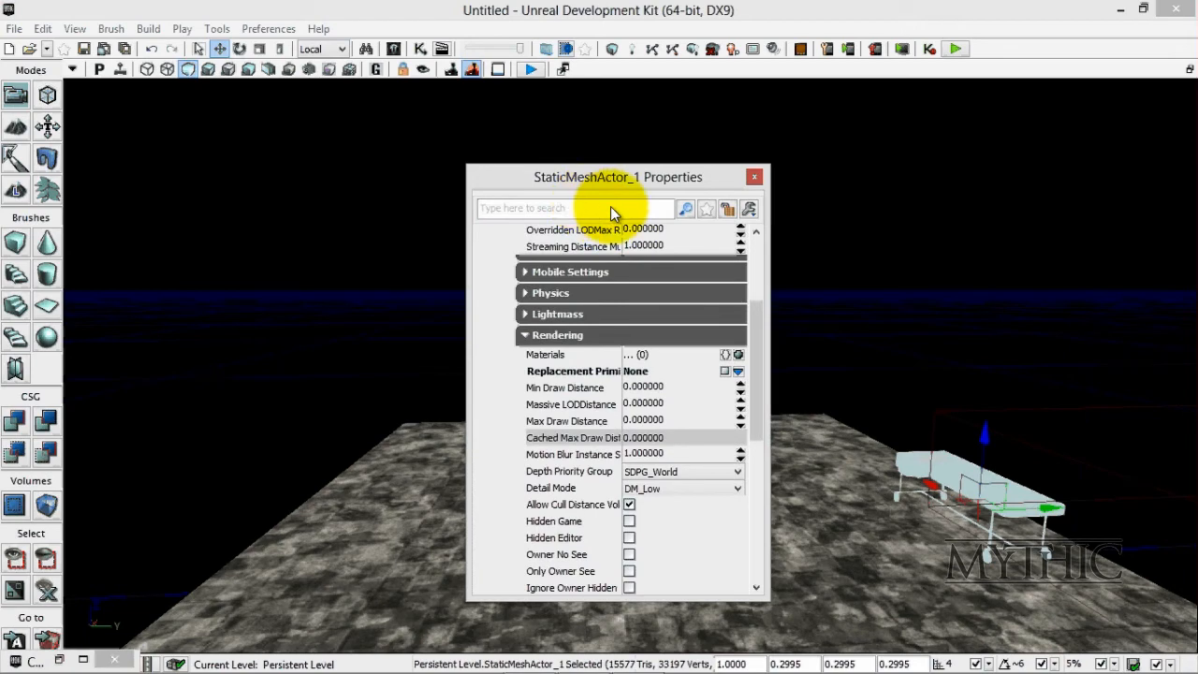
pyautogui.click(610, 206)
pyautogui.write('co')
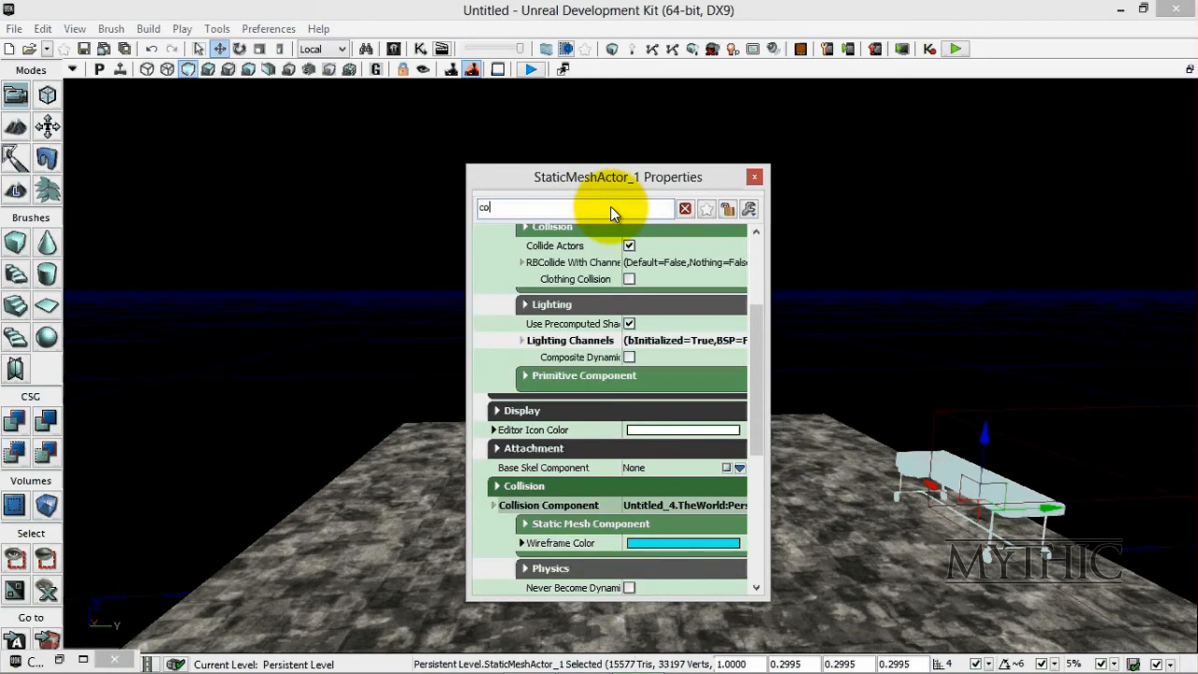
pyautogui.write('ll')
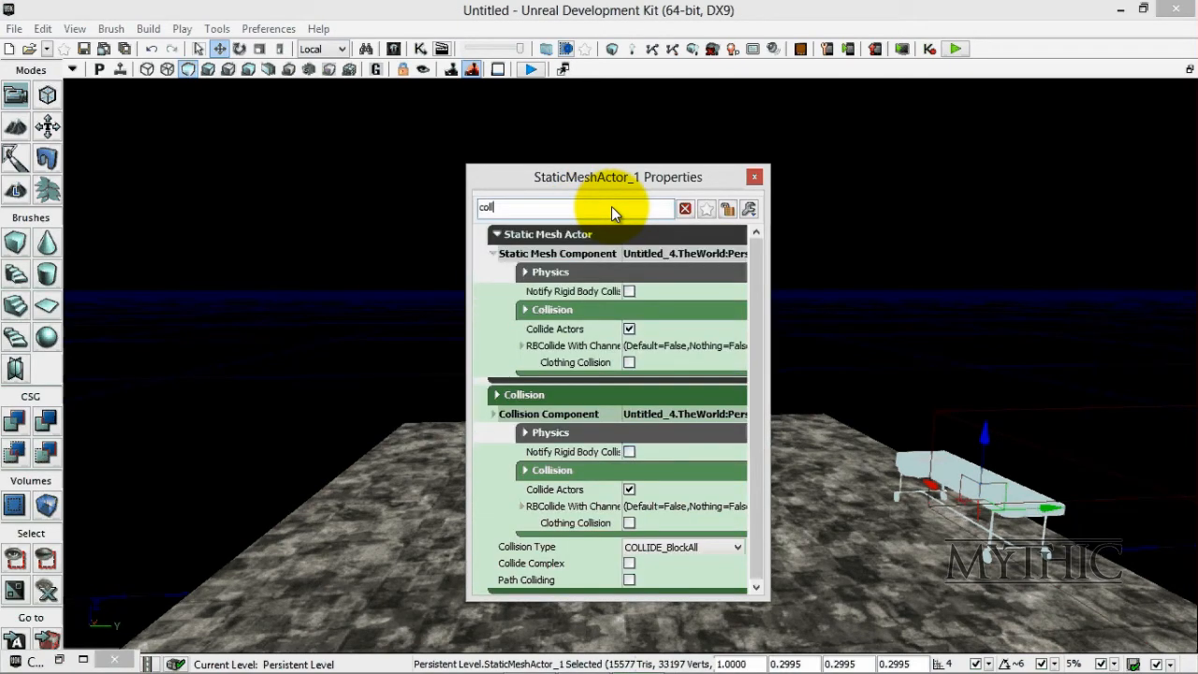
pyautogui.write('is')
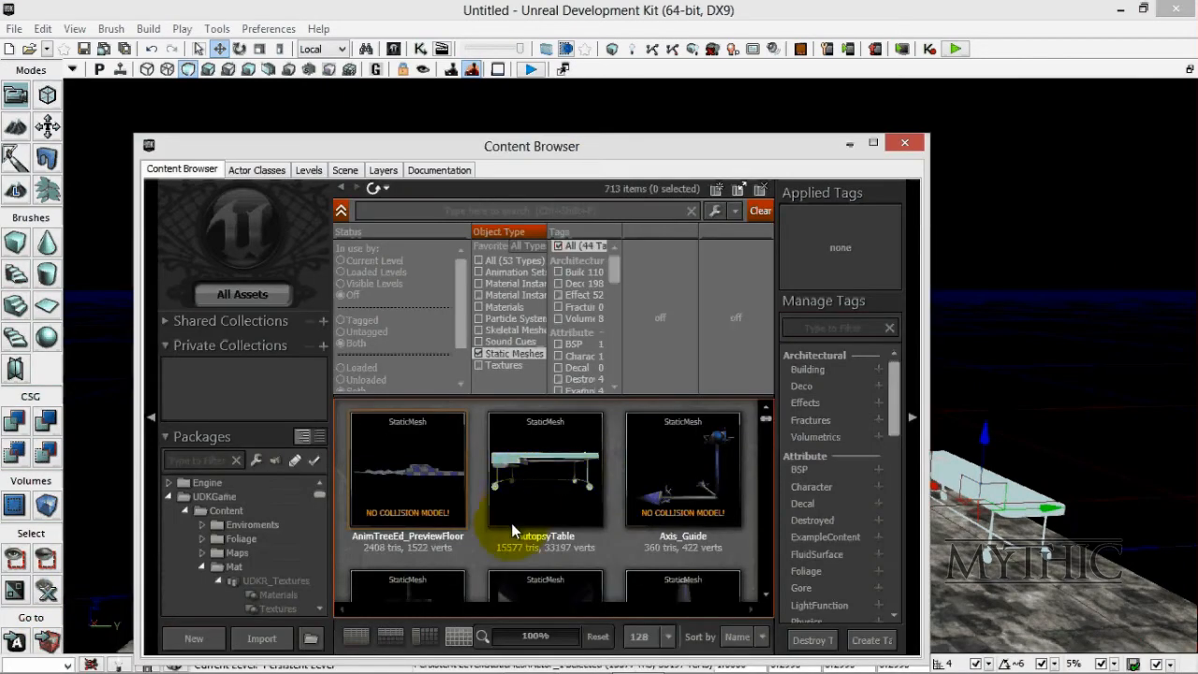
# Inspect the AutopsyTable's collision geometry in the Static Mesh Editor and review the placed table's Collision Type setting.
pyautogui.click(512, 530)
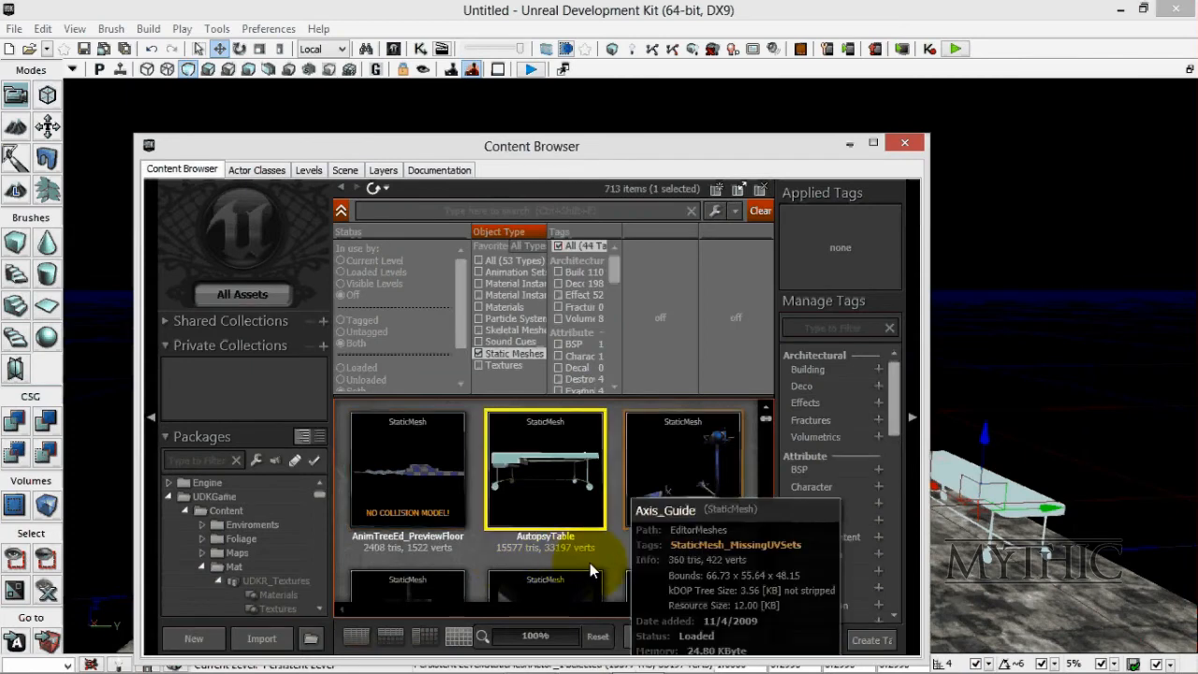
pyautogui.rightClick(560, 491)
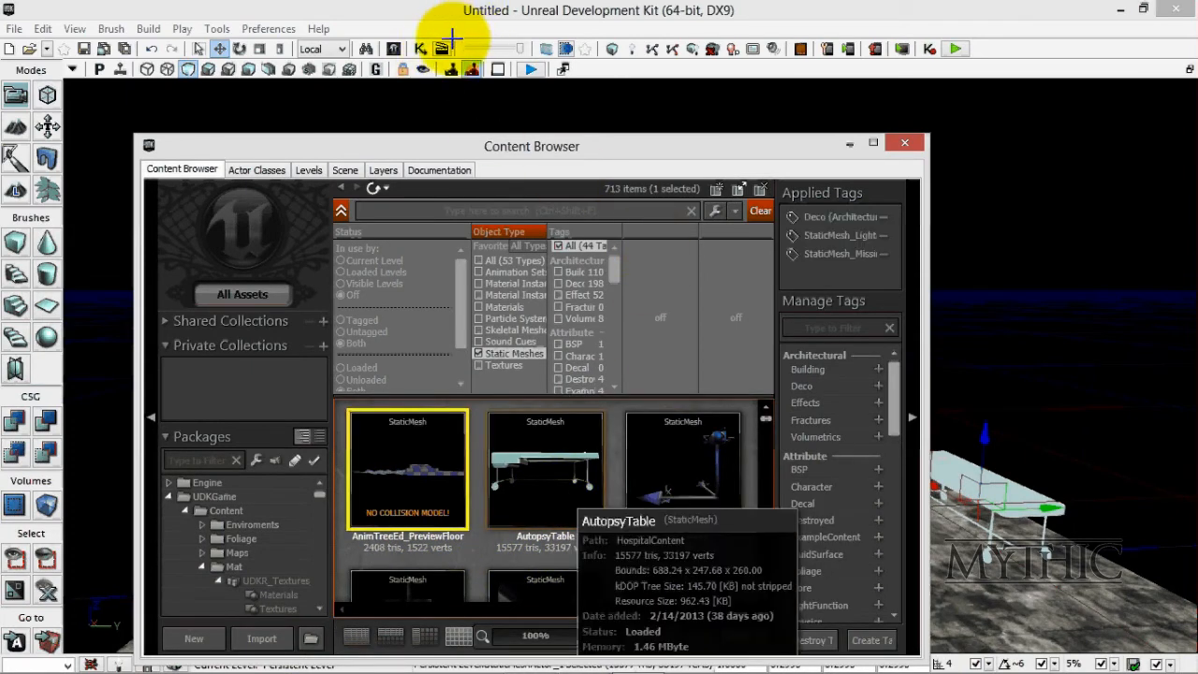
pyautogui.click(414, 35)
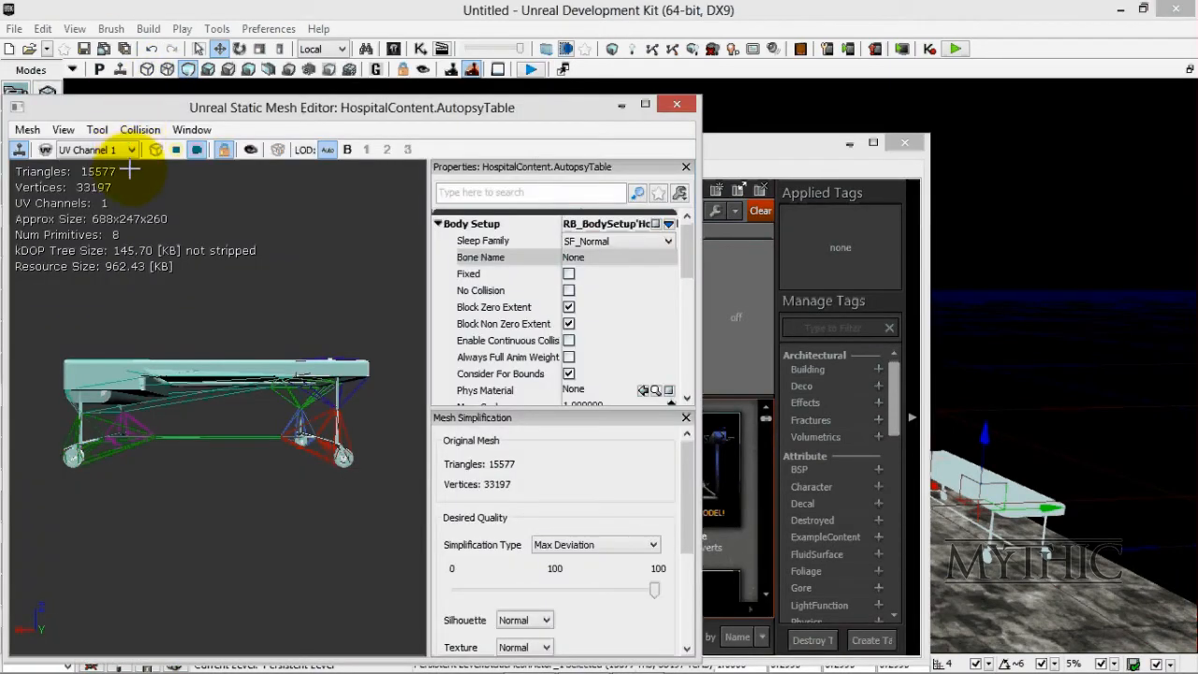
pyautogui.moveTo(129, 168); pyautogui.dragTo(85, 303)
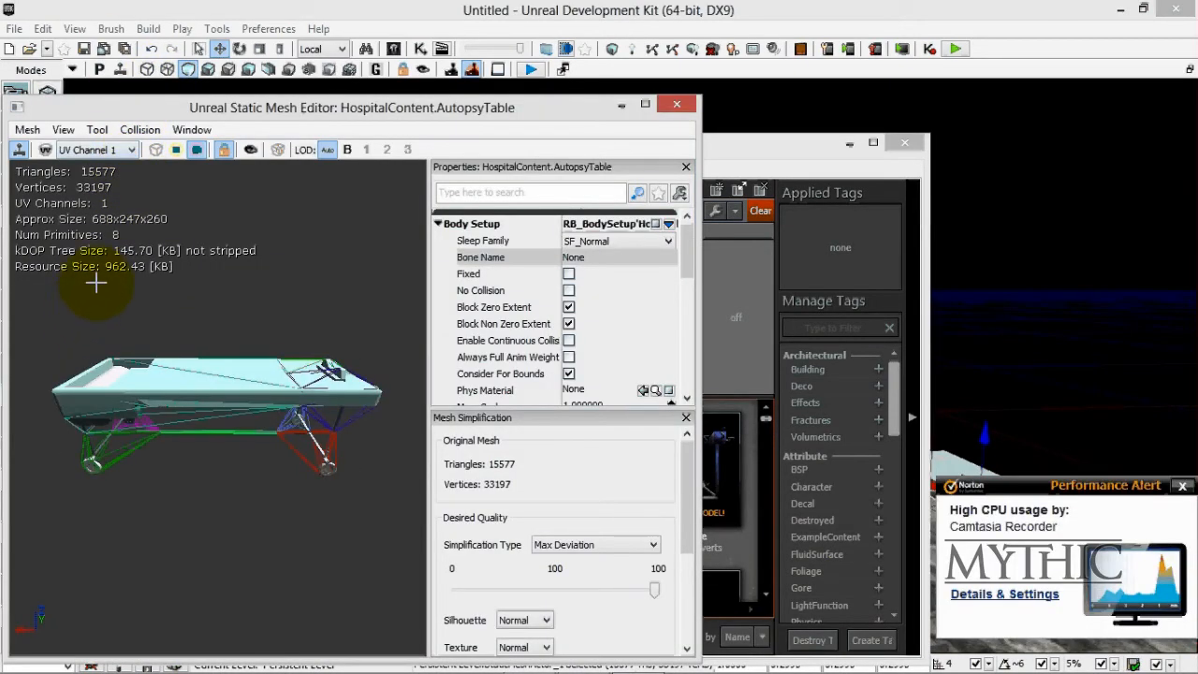
pyautogui.click(139, 129)
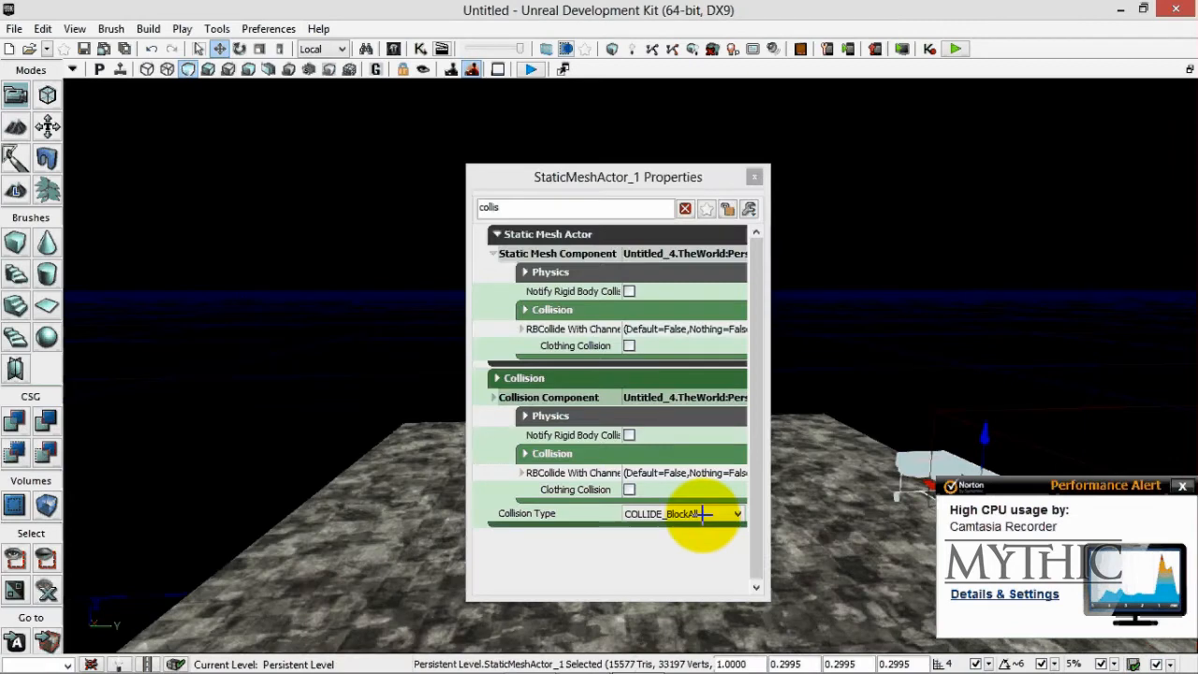
pyautogui.click(704, 513)
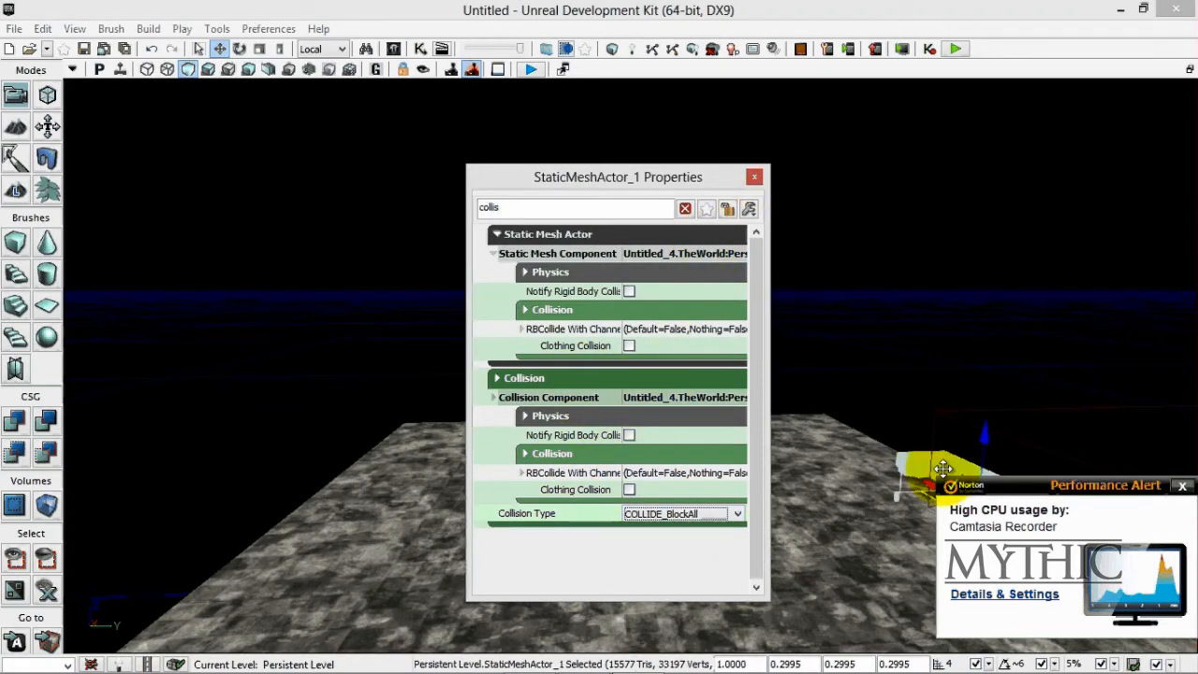
pyautogui.click(754, 177)
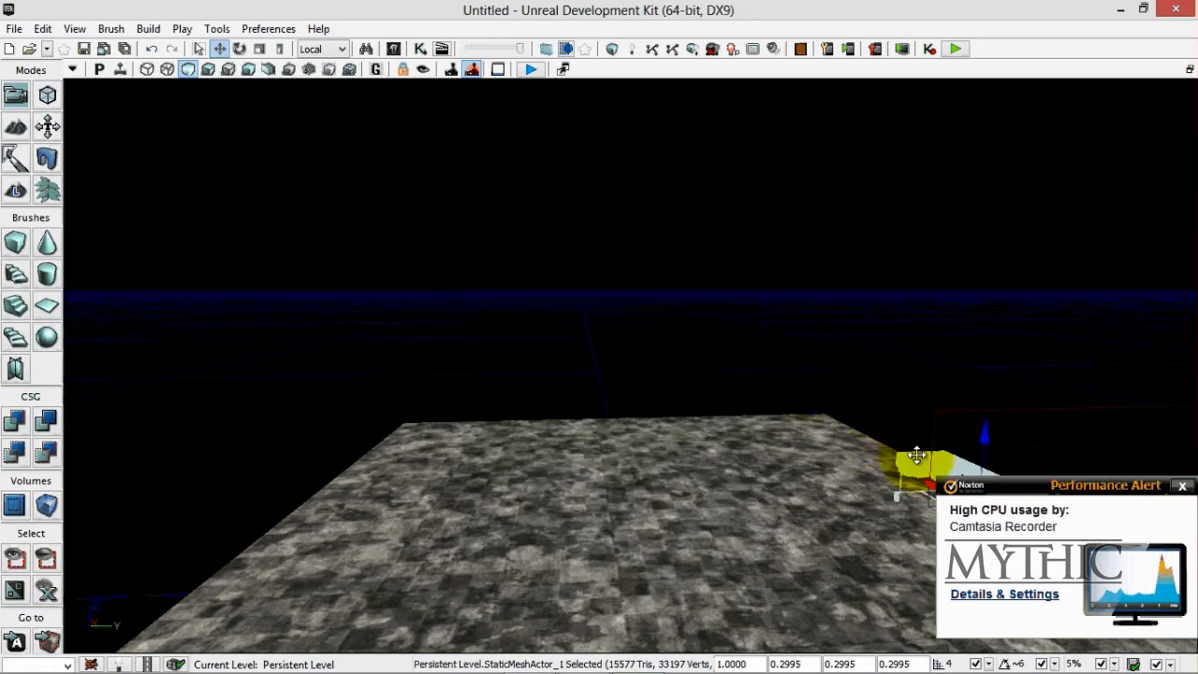
# Delete the autopsy table from the level.
pyautogui.click(918, 457)
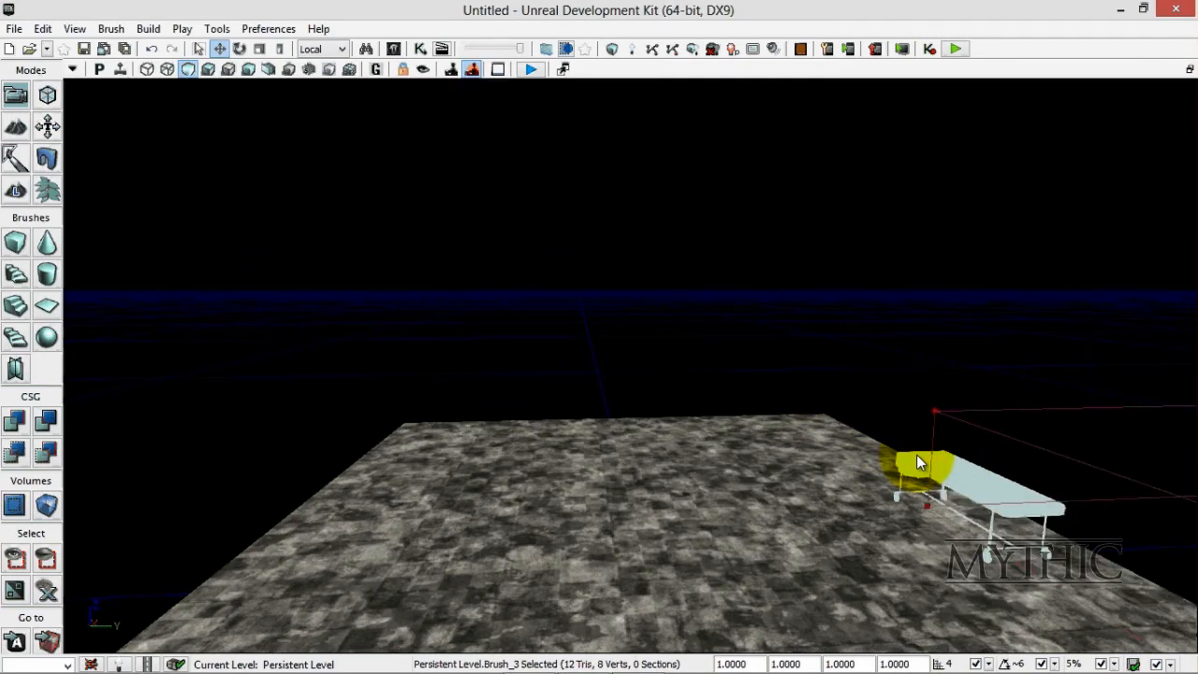
pyautogui.click(916, 454)
pyautogui.press('Delete')
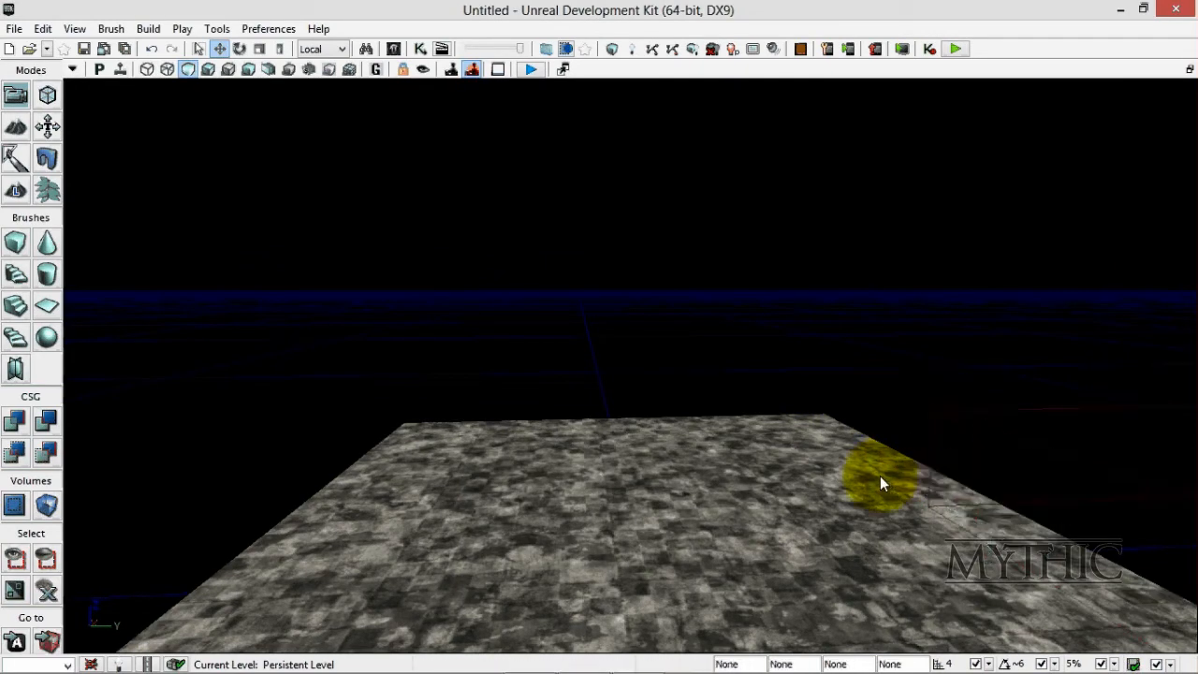
# Add a point light on the middle of the tiled floor and show the level with lighting.
pyautogui.click(393, 49)
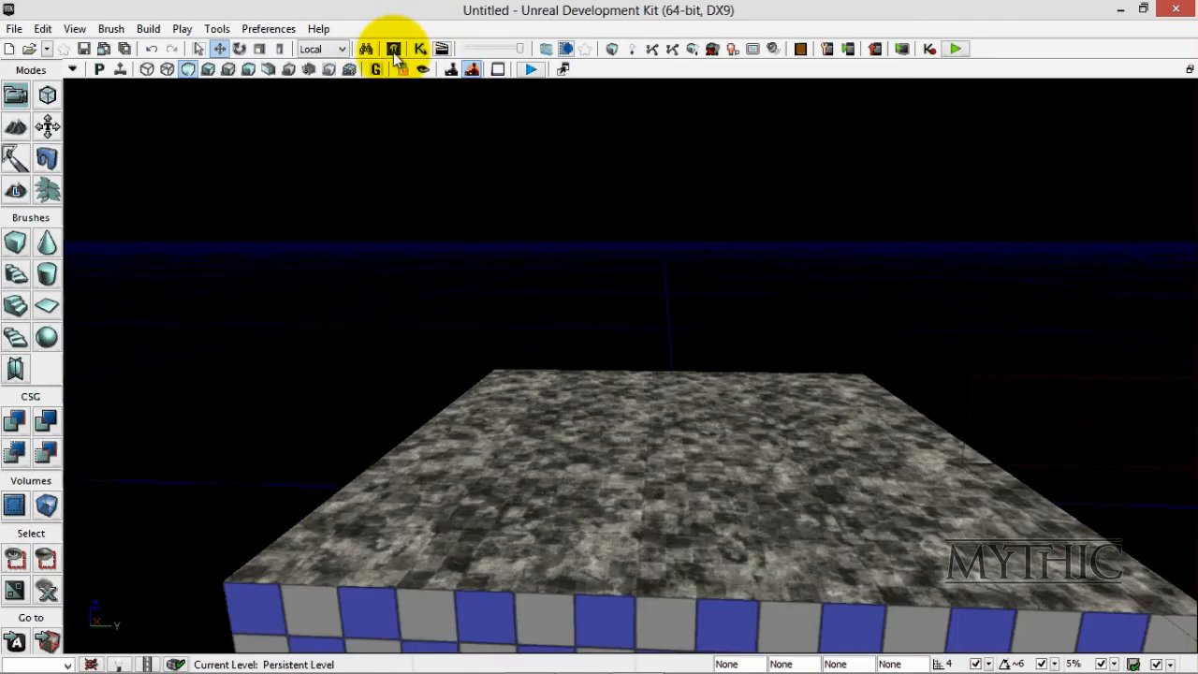
pyautogui.click(601, 428)
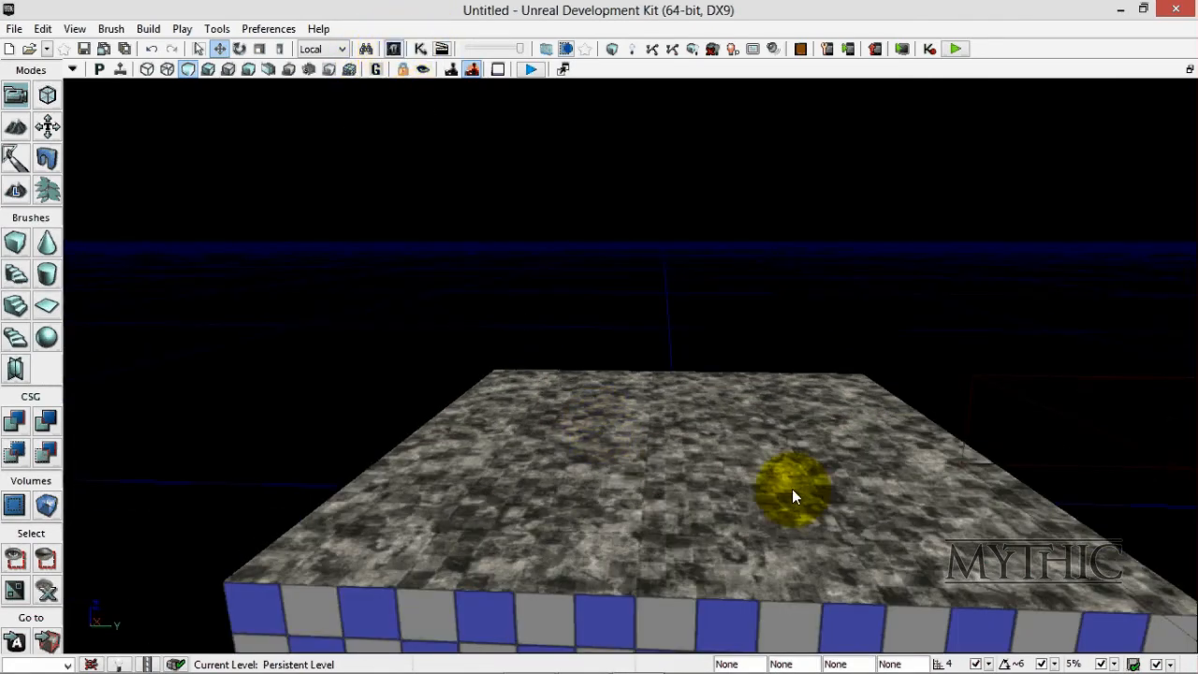
pyautogui.rightClick(693, 461)
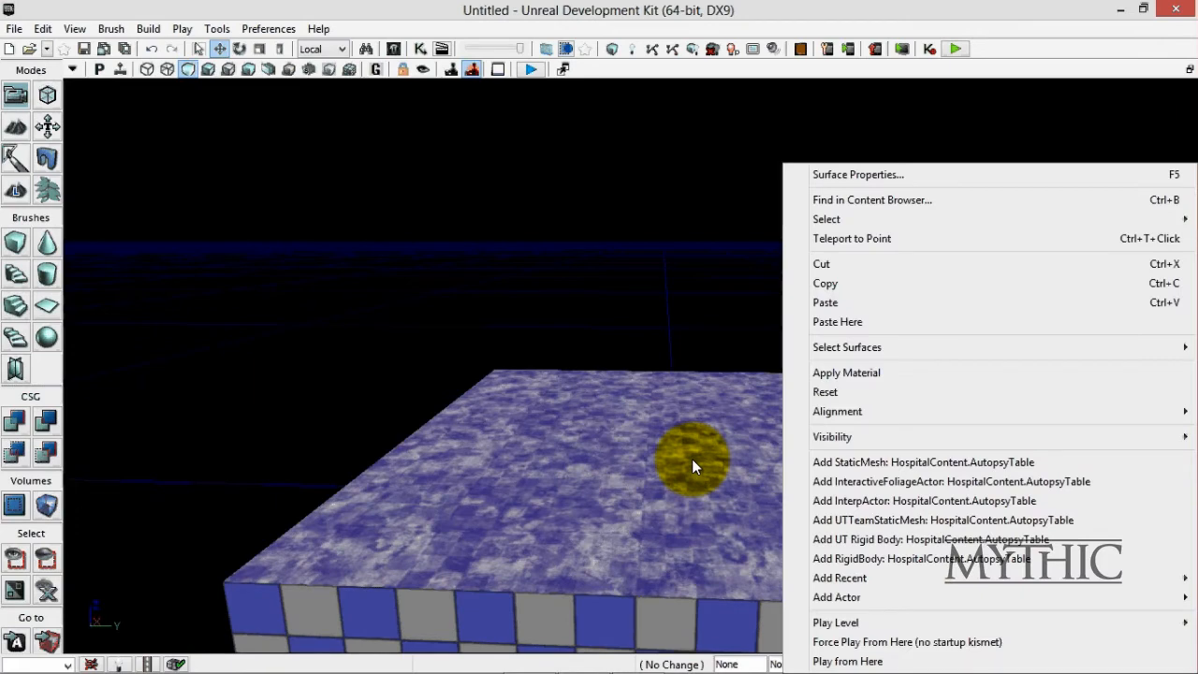
pyautogui.click(692, 459)
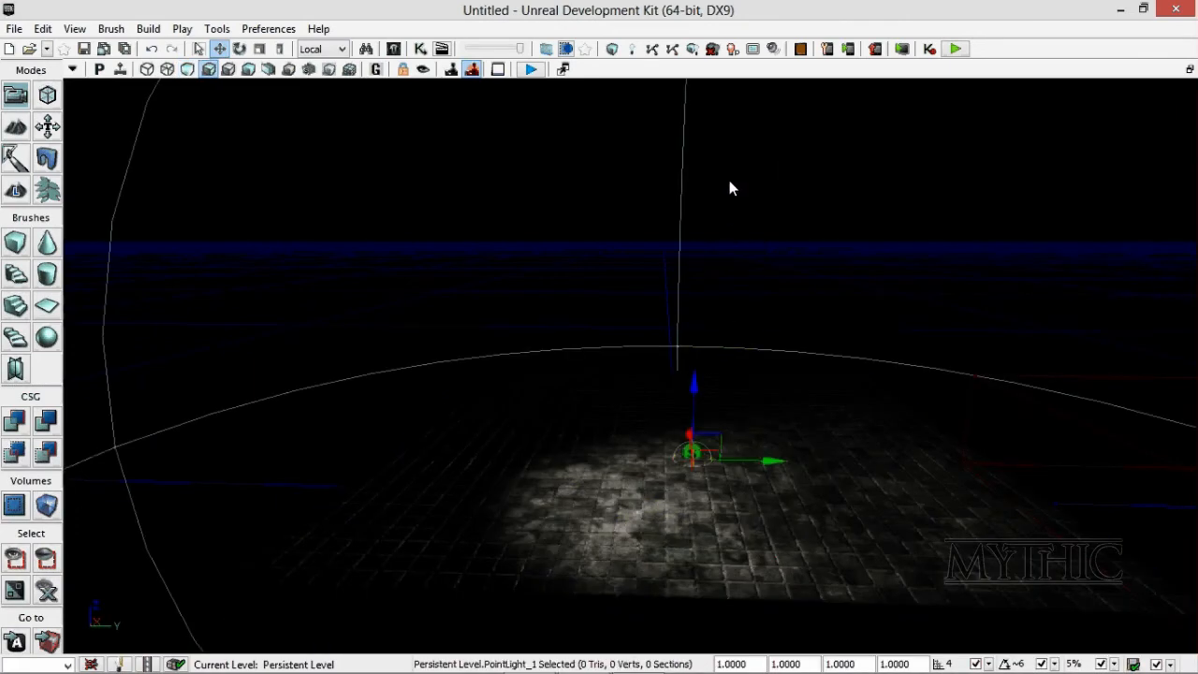
# Raise the point light well above the floor and scale down its radius.
pyautogui.keyDown('ctrl'); pyautogui.moveTo(730, 130); pyautogui.dragTo(724, 193); pyautogui.keyUp('ctrl')
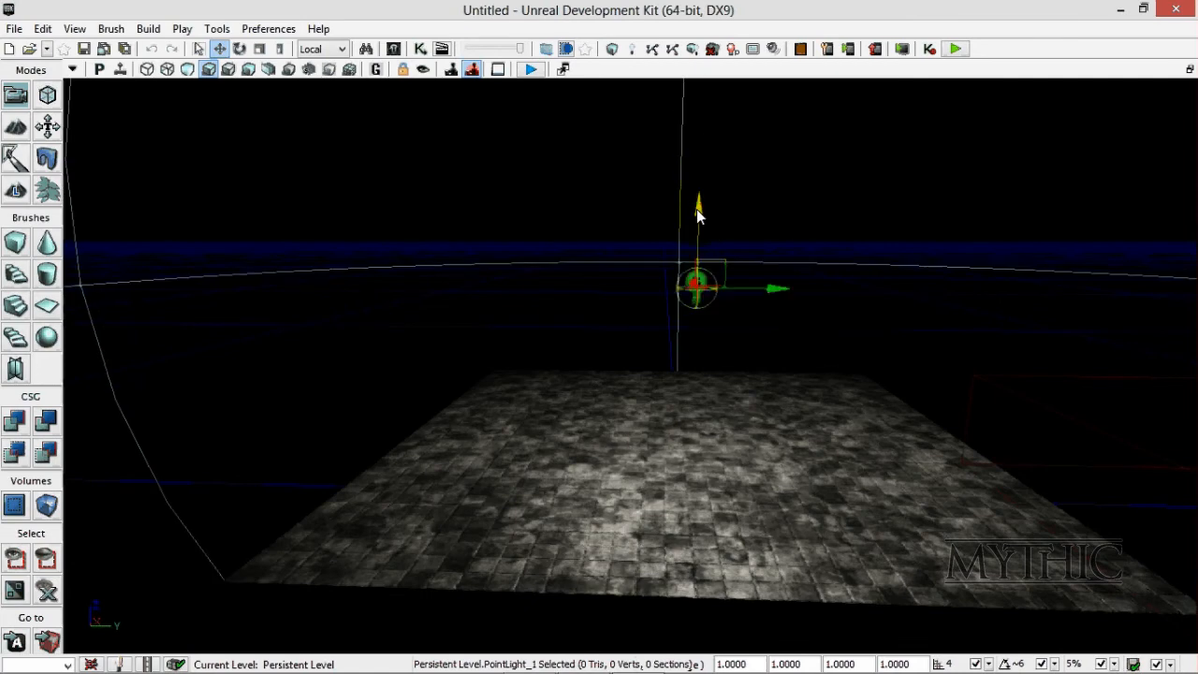
pyautogui.press('space')
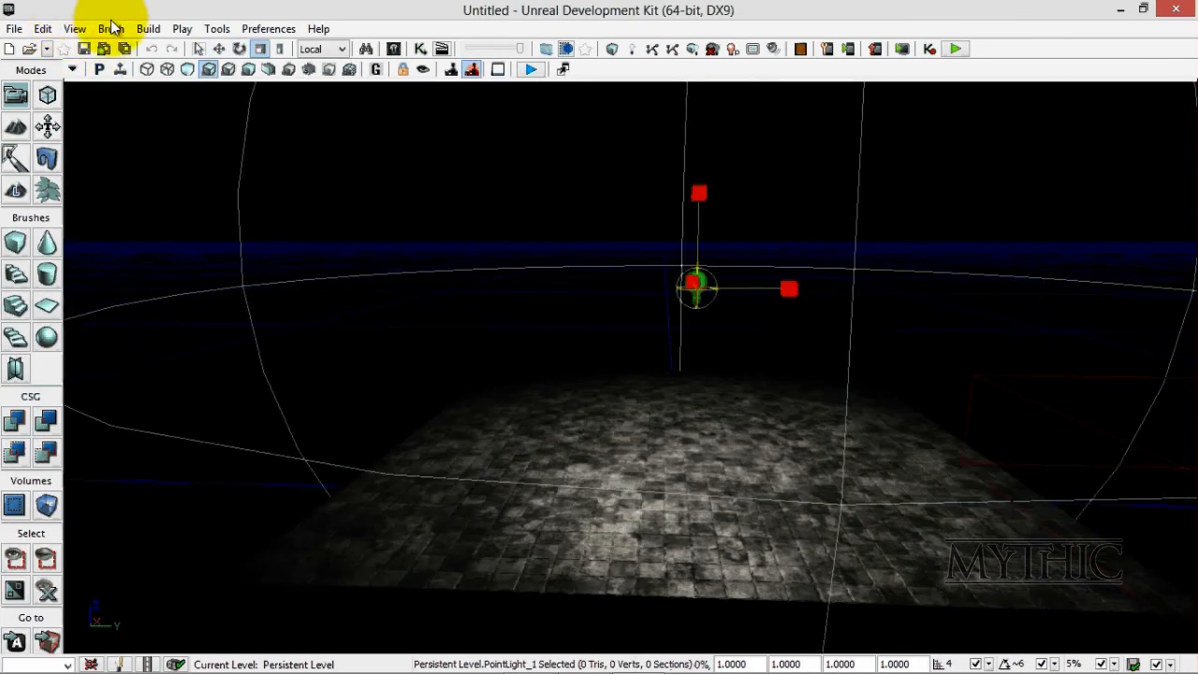
pyautogui.hotkey('ctrl', 'z')
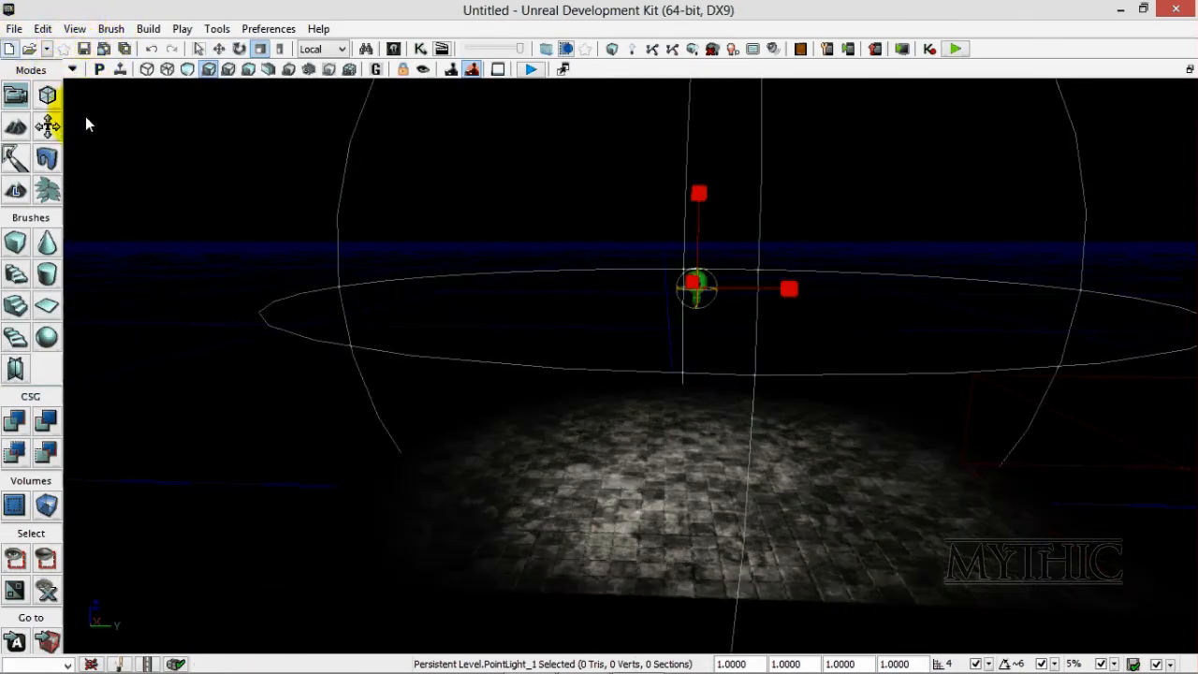
# Find the "mid tone" settings in the world properties and set the Mid Tones colour's R, G and B to 1.
pyautogui.hotkey('alt', 'v')
pyautogui.press('Return')
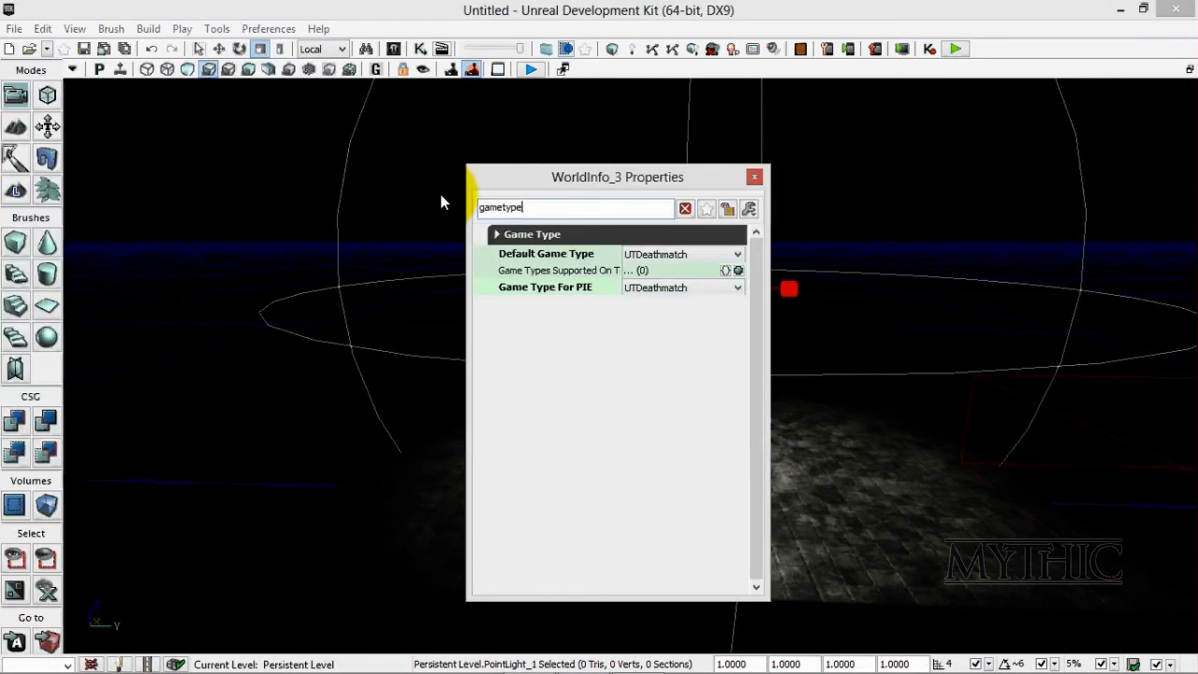
pyautogui.hotkey('ctrl', 'a')
pyautogui.write('mid tone')
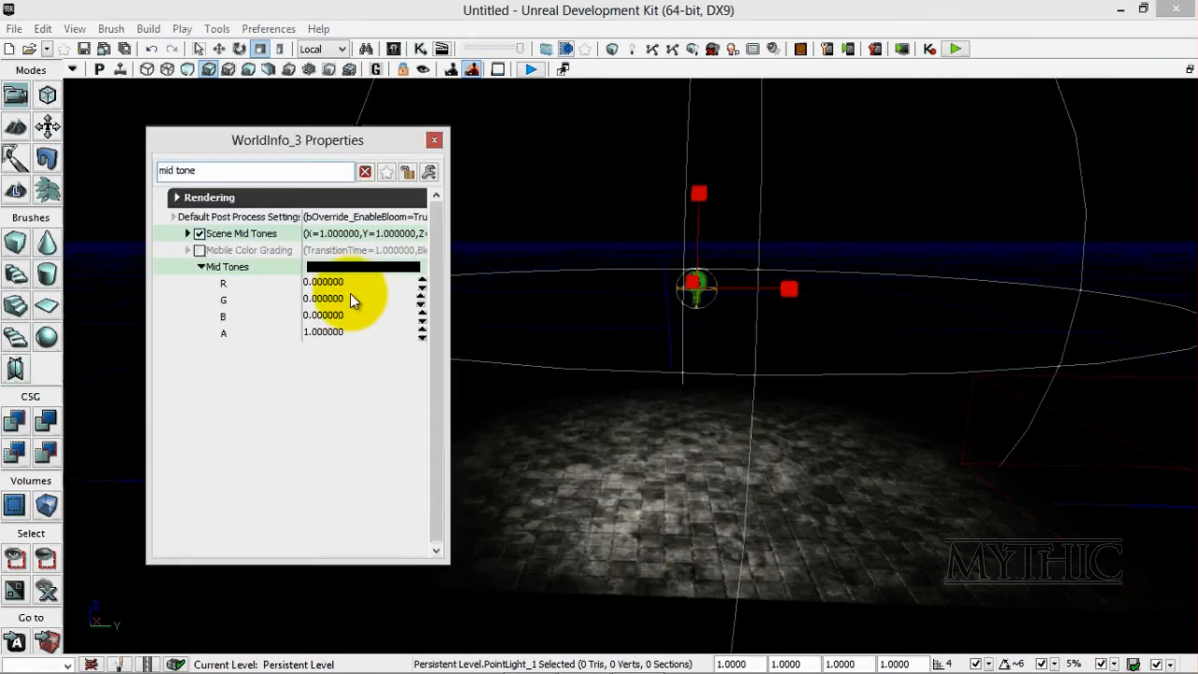
pyautogui.click(349, 284)
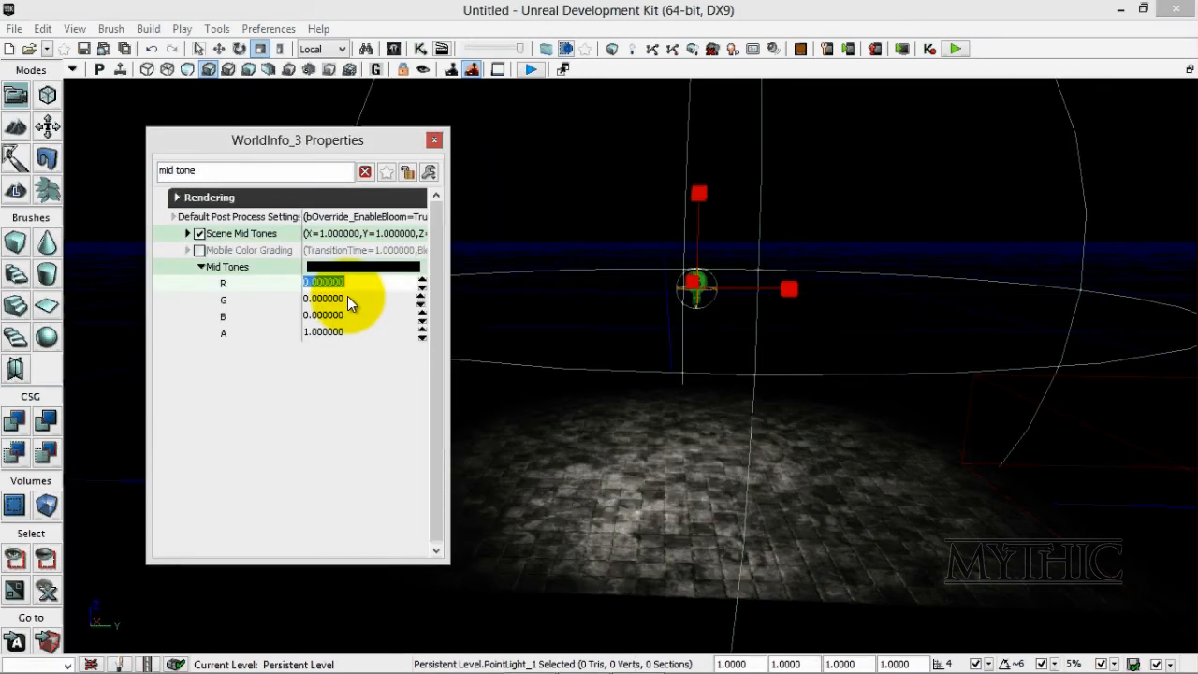
pyautogui.write('1')
pyautogui.press('Tab')
pyautogui.write('1')
pyautogui.press('Tab')
pyautogui.press('Tab')
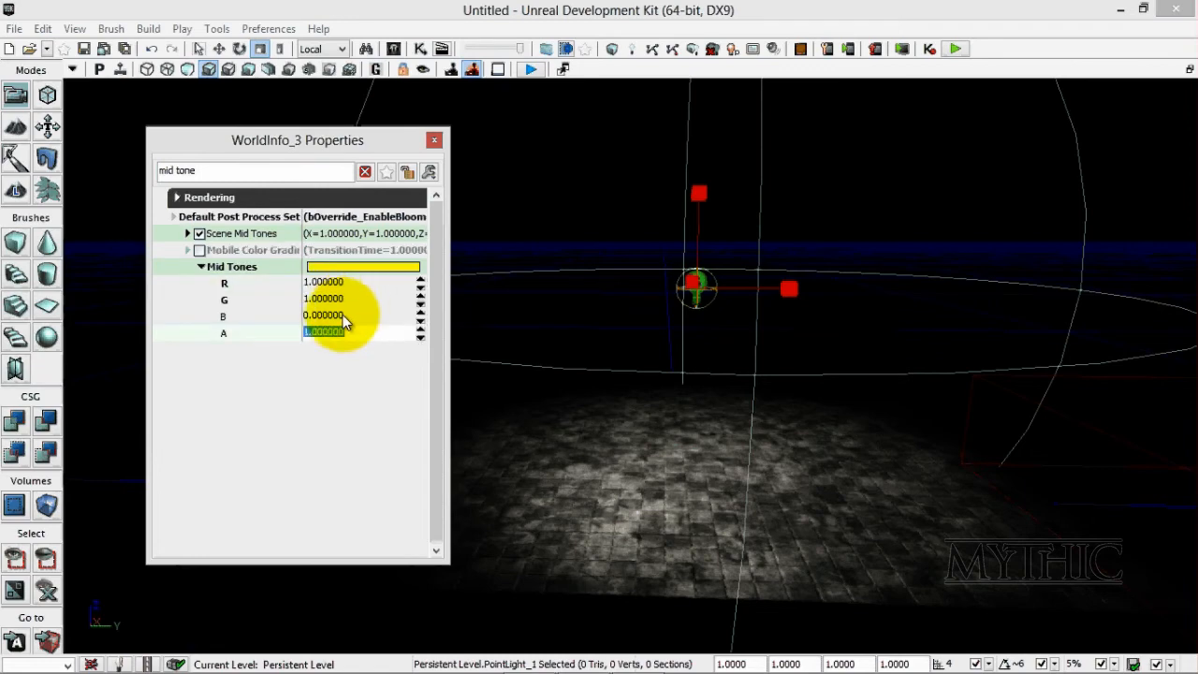
pyautogui.click(343, 315)
pyautogui.write('1')
pyautogui.hotkey('shift', 'Tab')
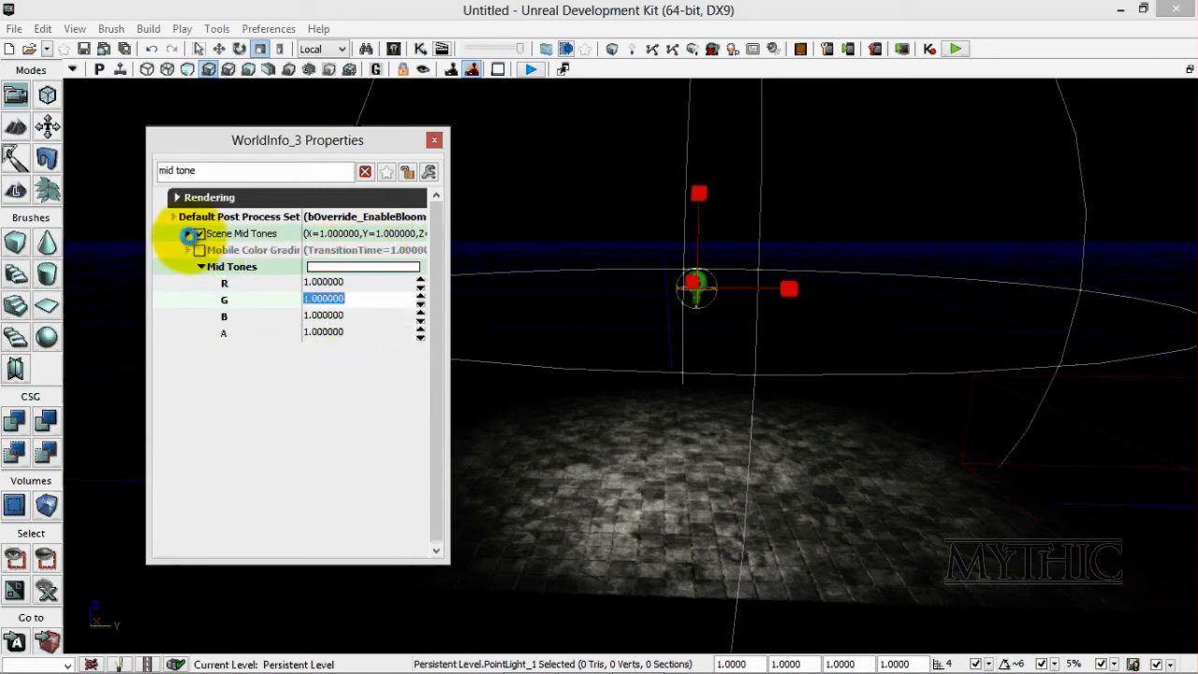
# Set the Mid Tones colour's R, G and B back to 0.
pyautogui.click(358, 282)
pyautogui.write('0')
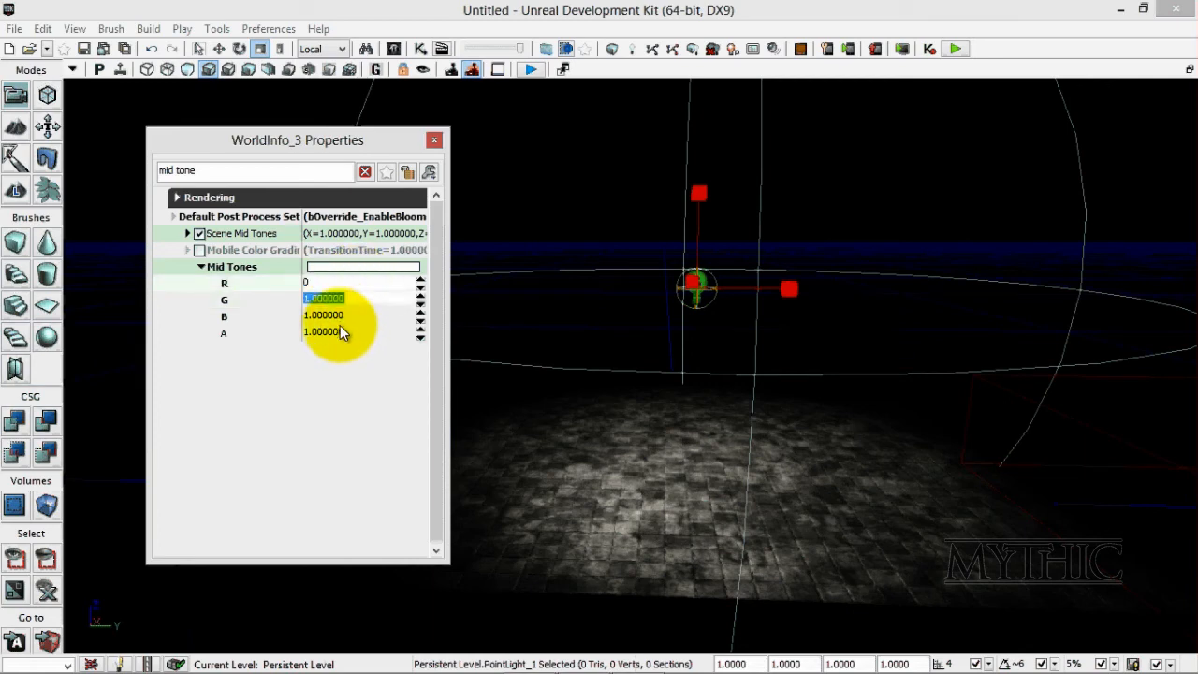
pyautogui.press('Tab')
pyautogui.write('0')
pyautogui.press('Tab')
pyautogui.write('0')
pyautogui.press('Tab')
# Set Scene Mid Tones X, Y and Z to 2 in the world properties.
pyautogui.click(199, 234)
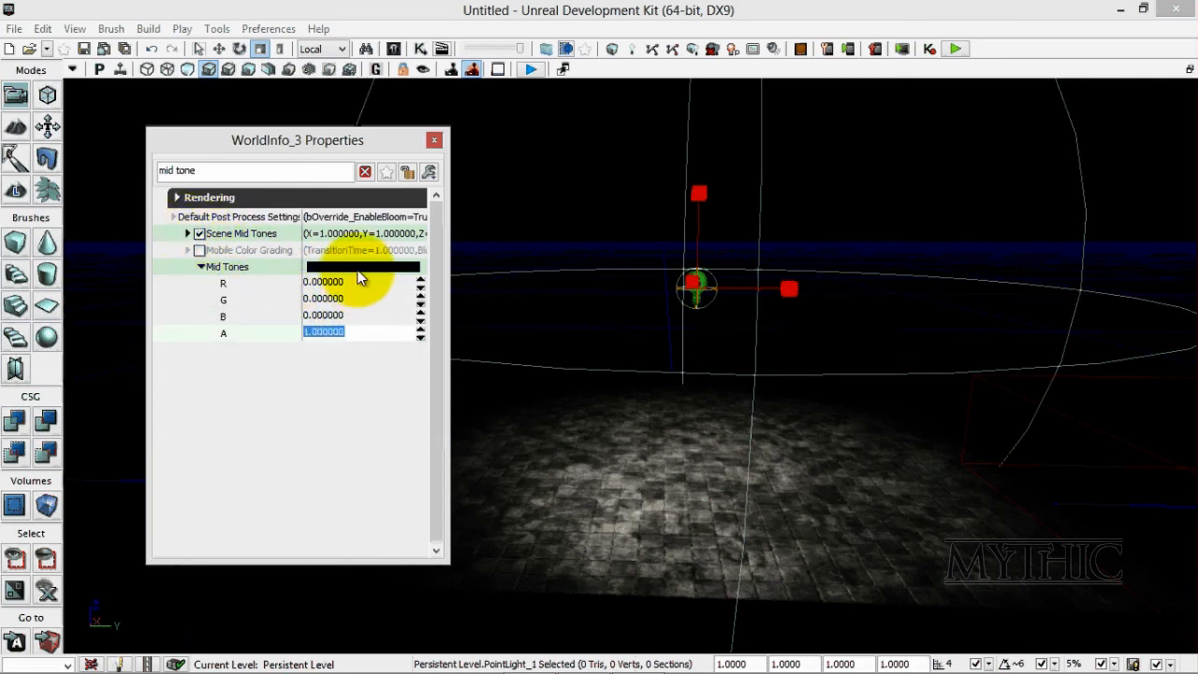
pyautogui.click(344, 249)
pyautogui.write('2')
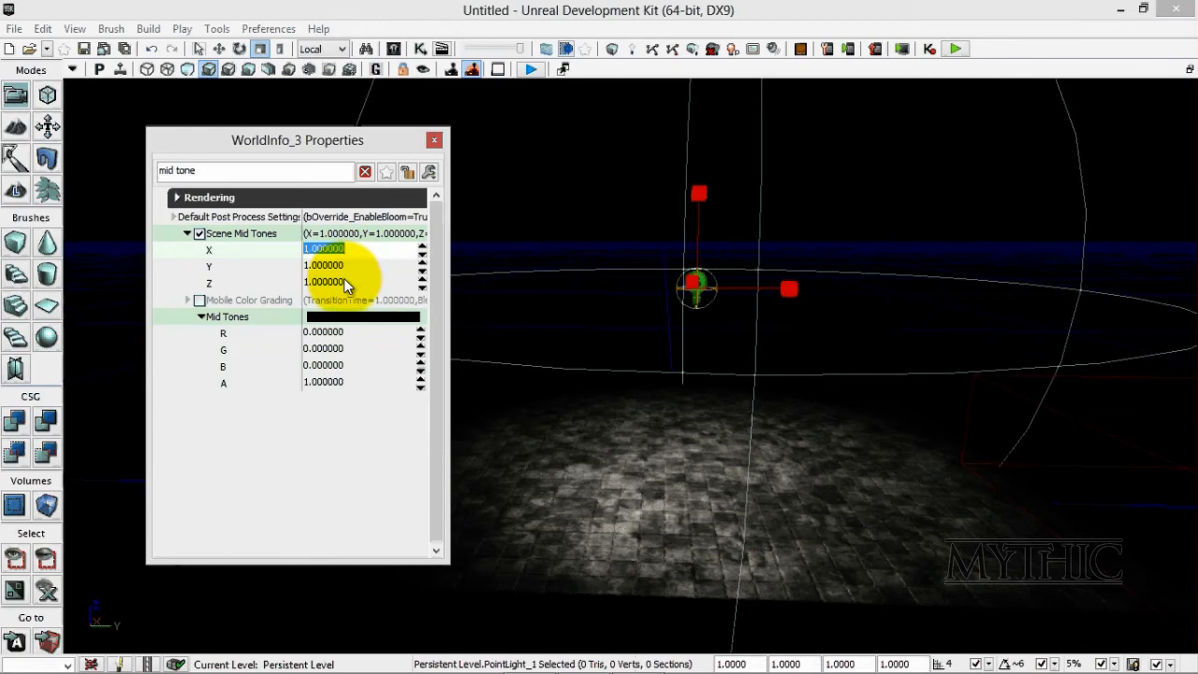
pyautogui.press('Tab')
pyautogui.write('2')
pyautogui.press('Tab')
pyautogui.write('2')
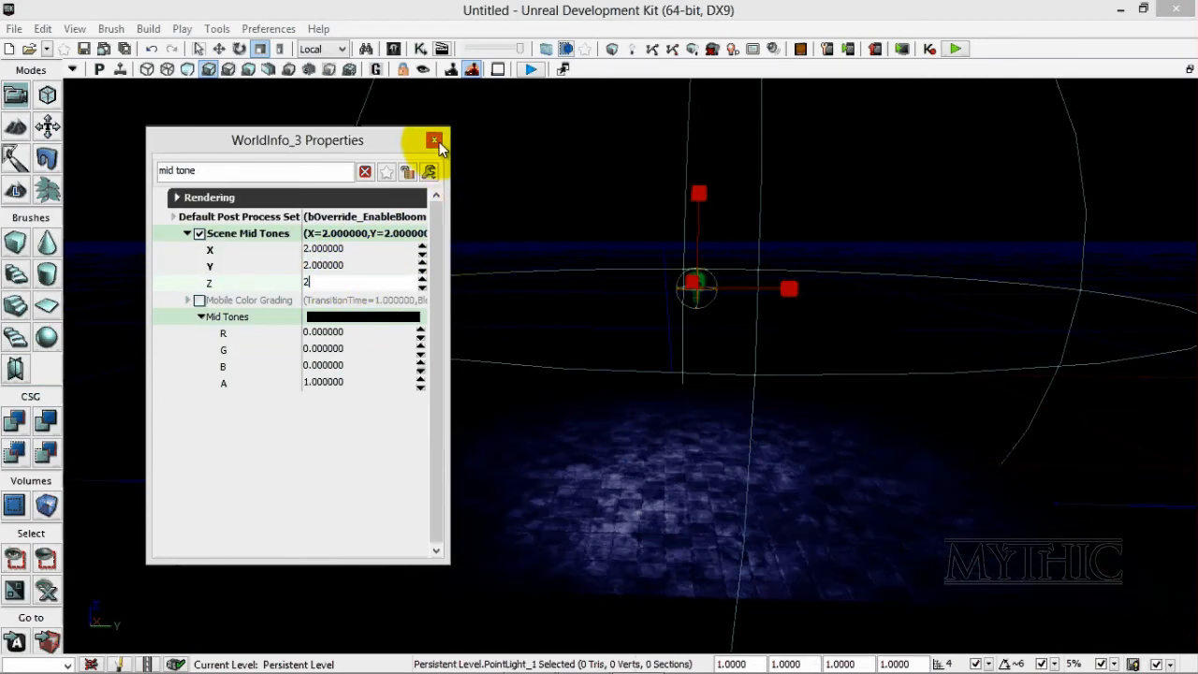
pyautogui.hotkey('shift', 'Tab')
# Play the level from a point on the tiled floor to check the lighting, and exit the preview with the "exit" command.
pyautogui.rightClick(696, 510)
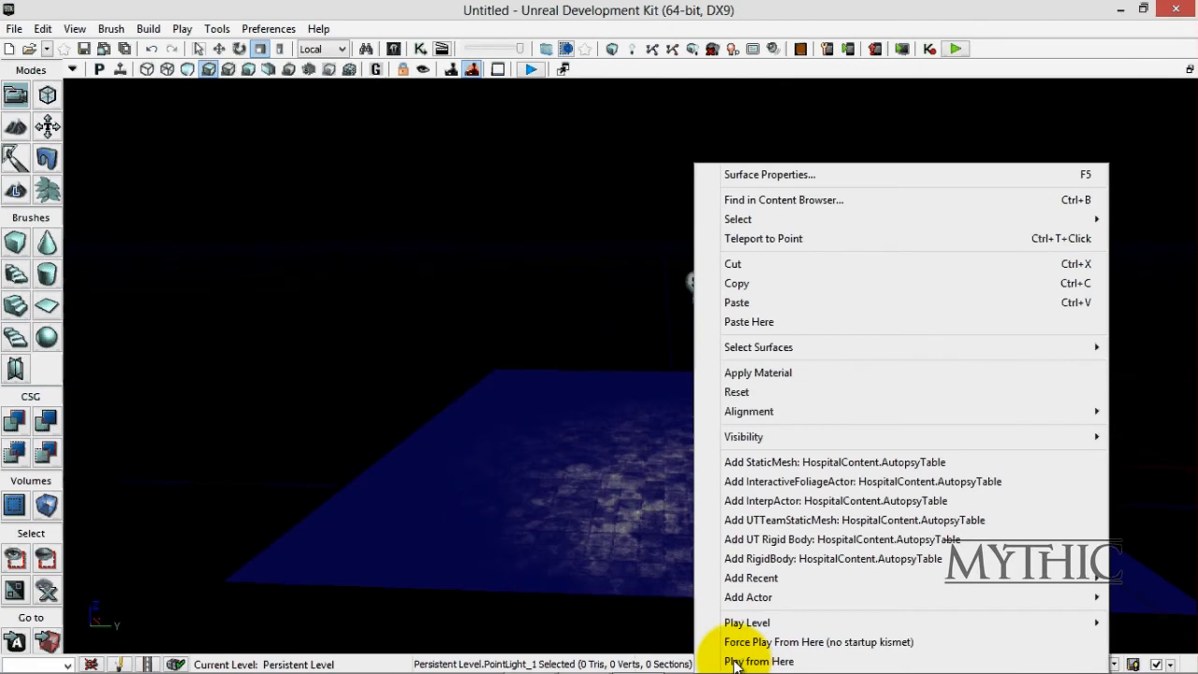
pyautogui.click(734, 662)
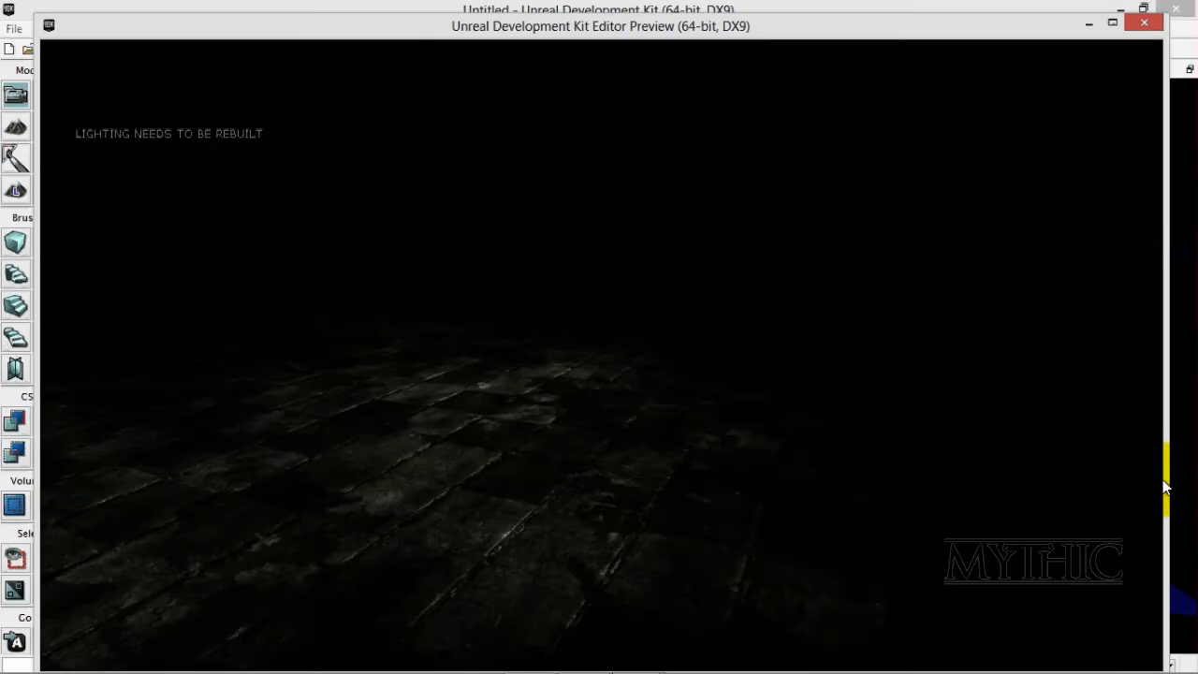
pyautogui.press('Tab')
pyautogui.write('exit')
pyautogui.press('Return')
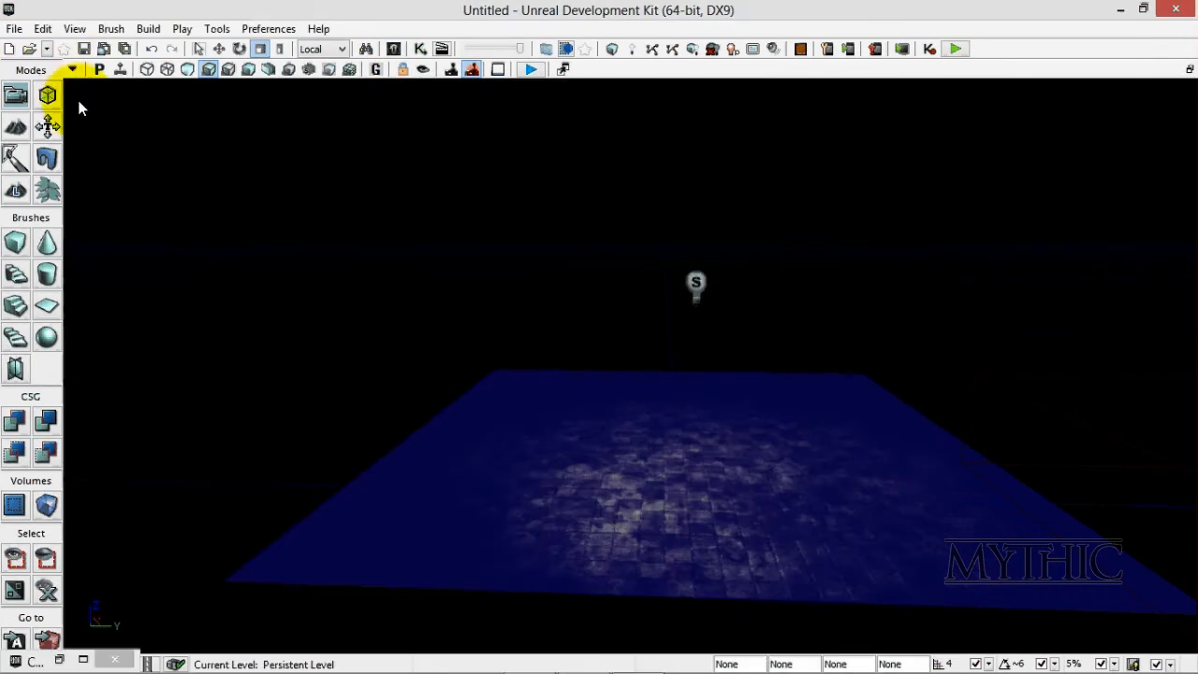
# Reopen the world properties and set Scene Mid Tones to X 1.5, Y 2 and Z 1.5.
pyautogui.click(74, 29)
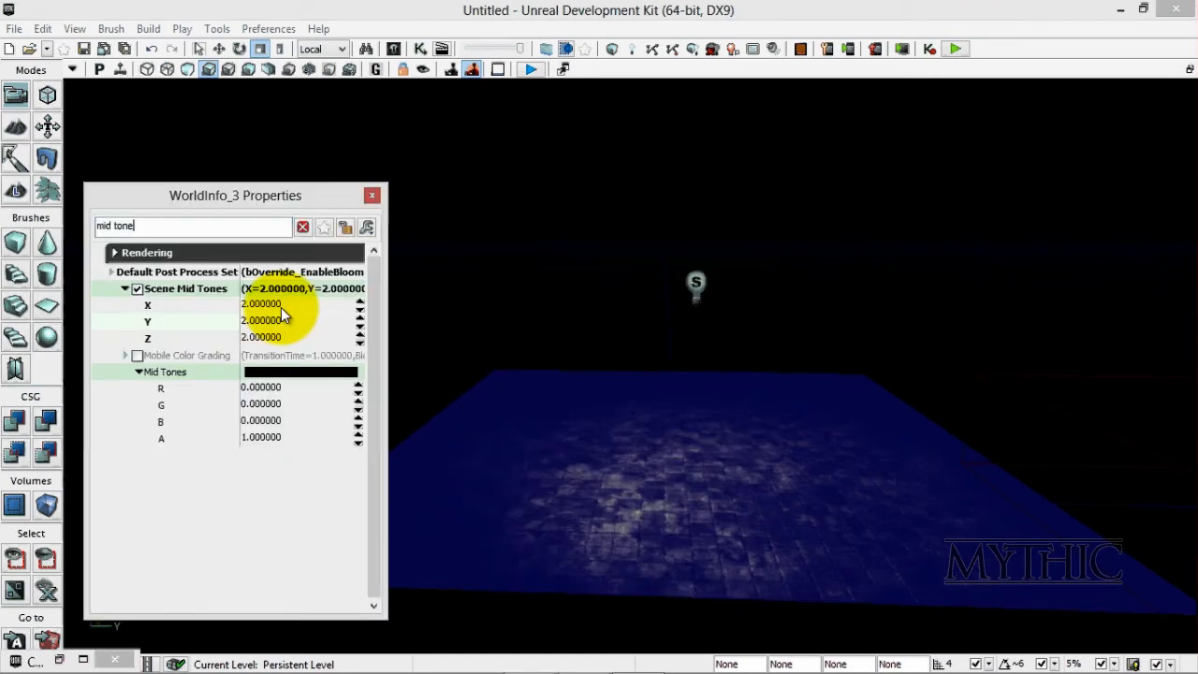
pyautogui.click(281, 307)
pyautogui.write('1.')
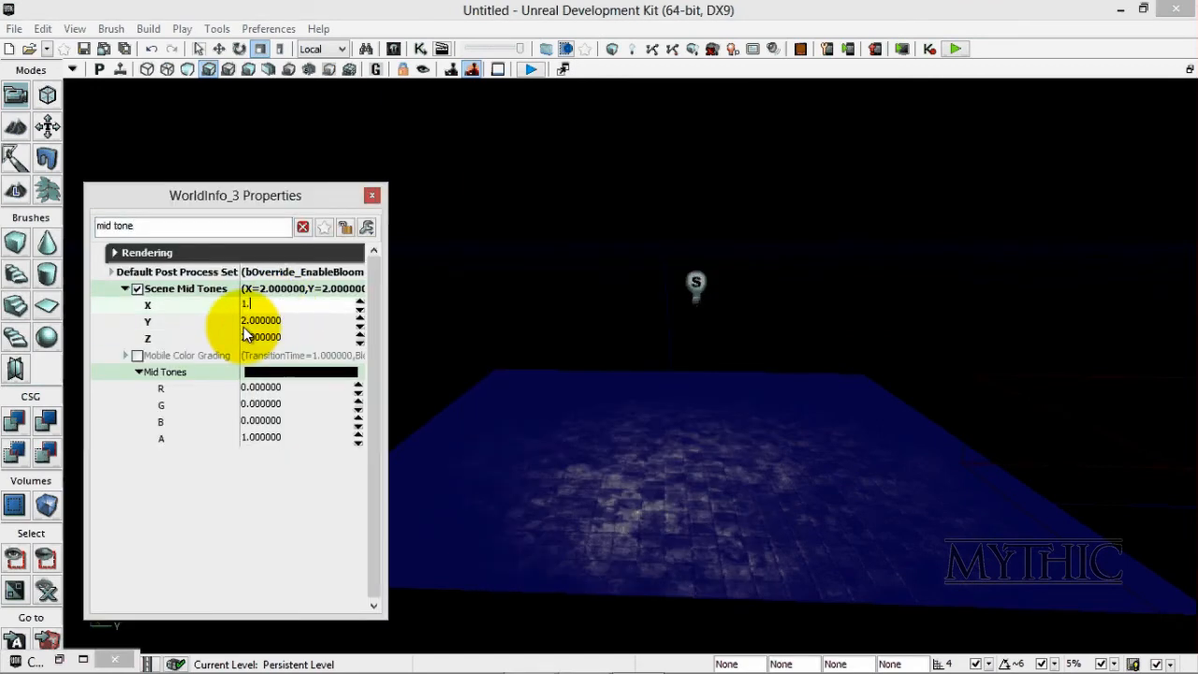
pyautogui.write('5')
pyautogui.press('Tab')
pyautogui.write('2')
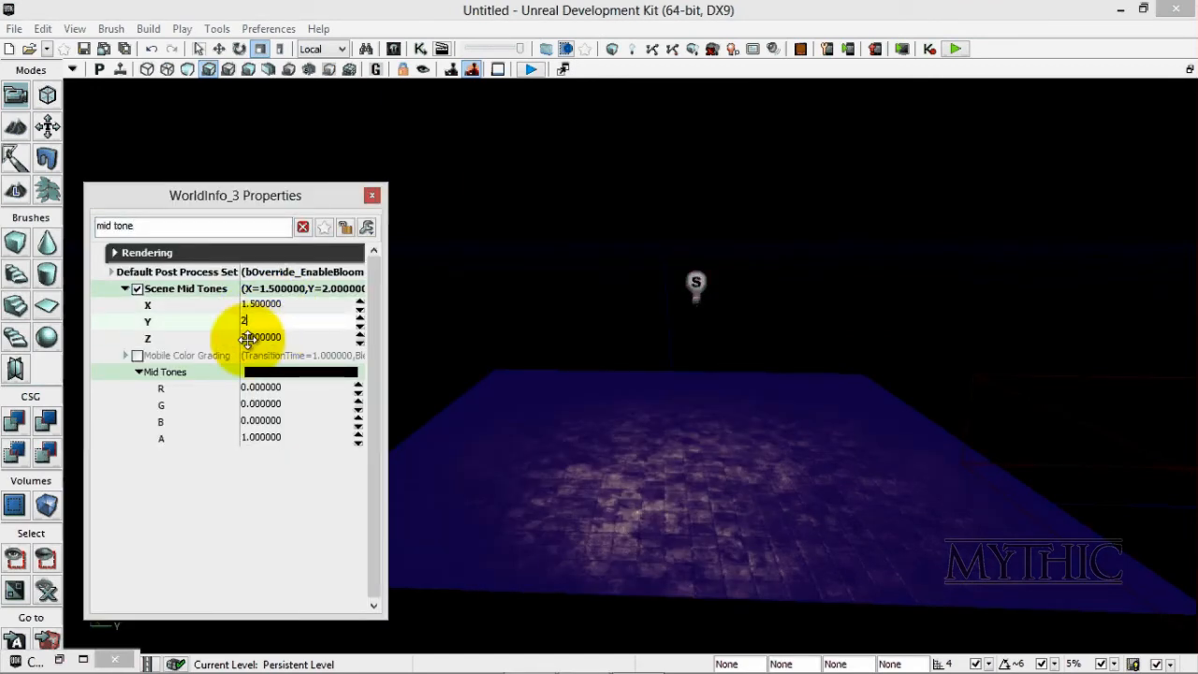
pyautogui.press('Tab')
pyautogui.write('1.5')
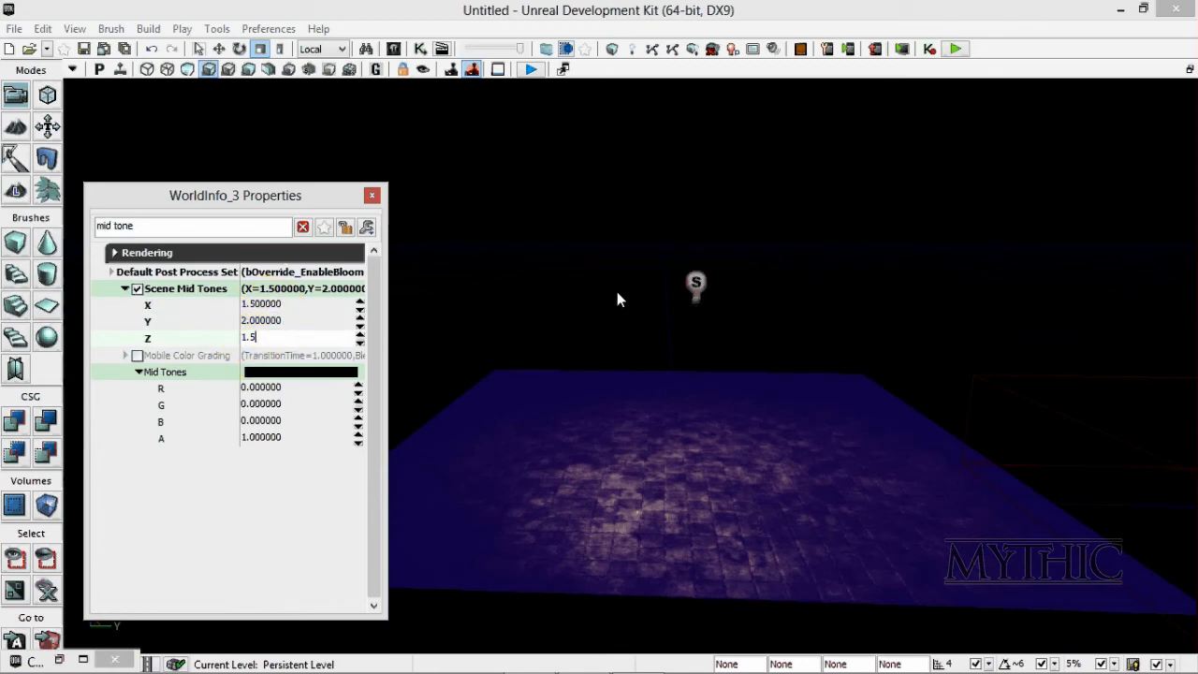
pyautogui.press('Return')
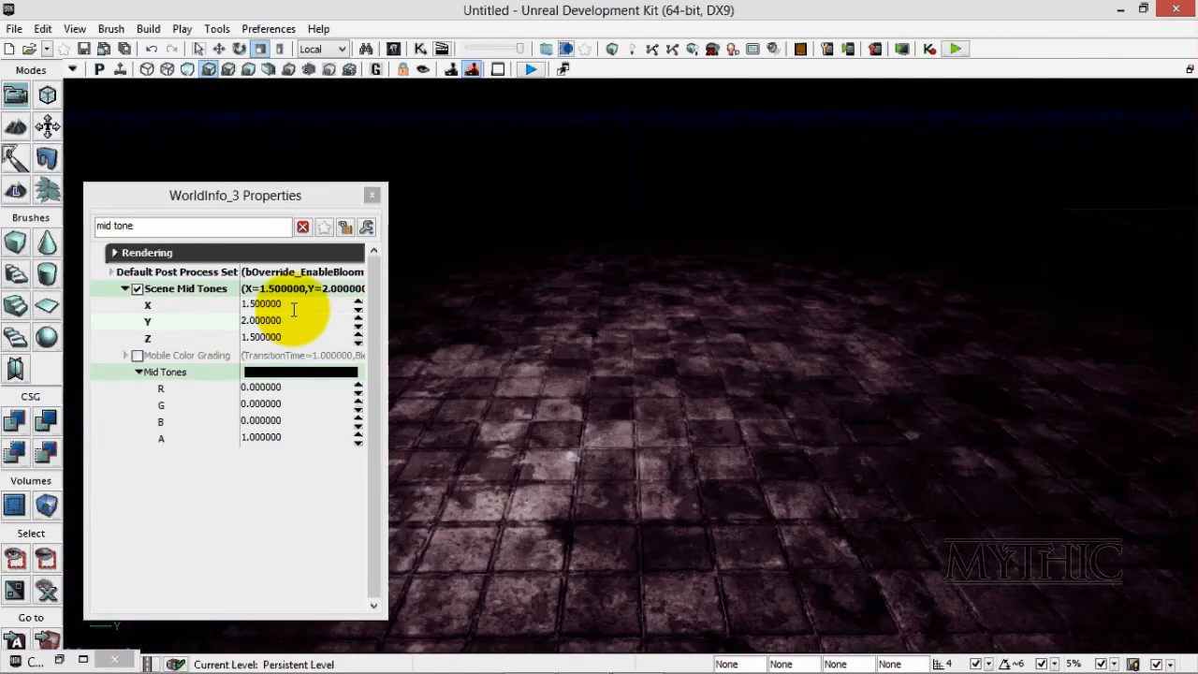
# Set Scene Mid Tones X and Y back to 1.
pyautogui.click(295, 310)
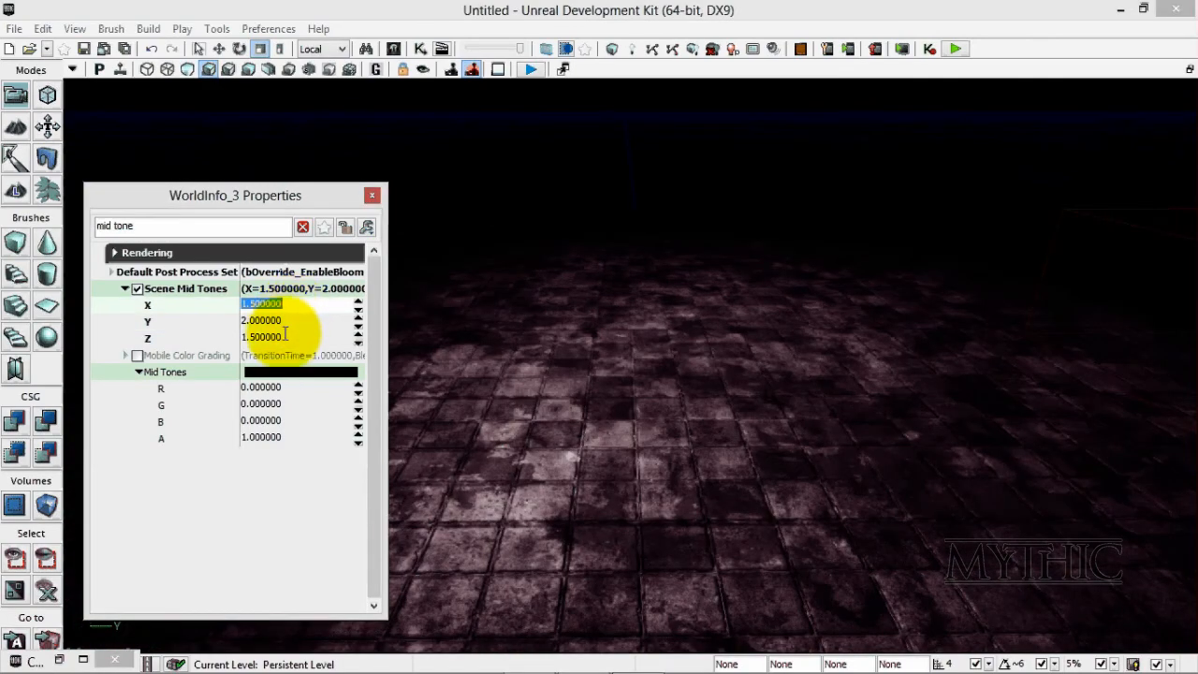
pyautogui.write('1')
pyautogui.press('Return')
pyautogui.click(278, 321)
pyautogui.write('1')
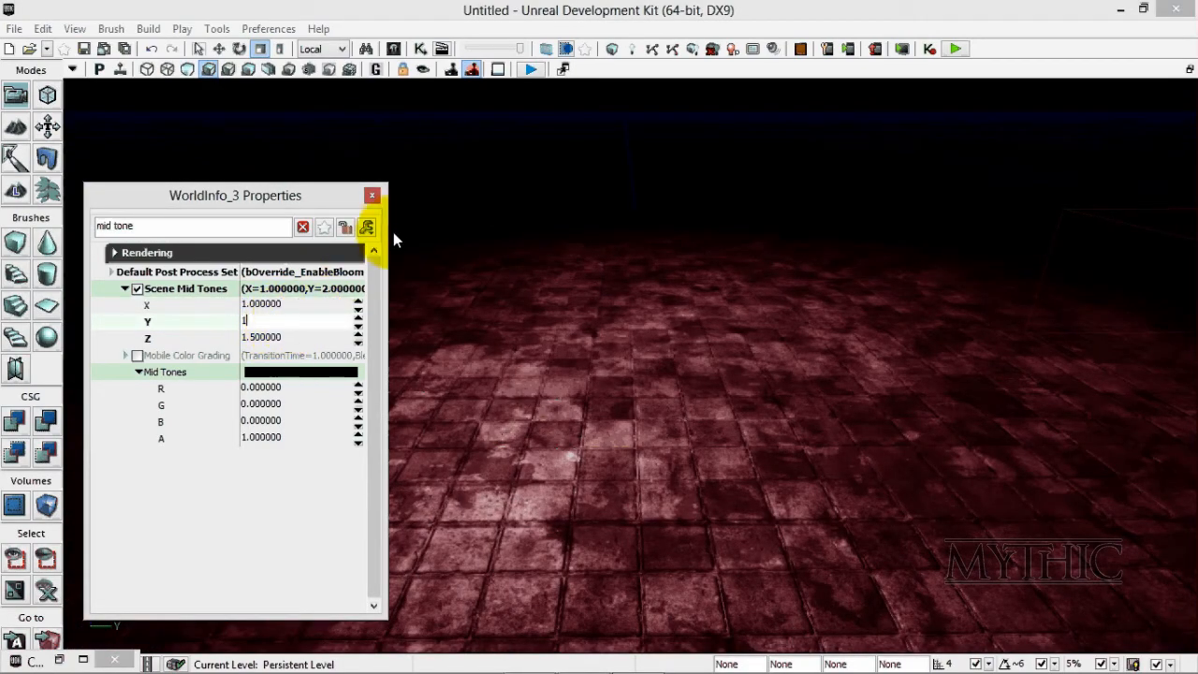
pyautogui.press('Return')
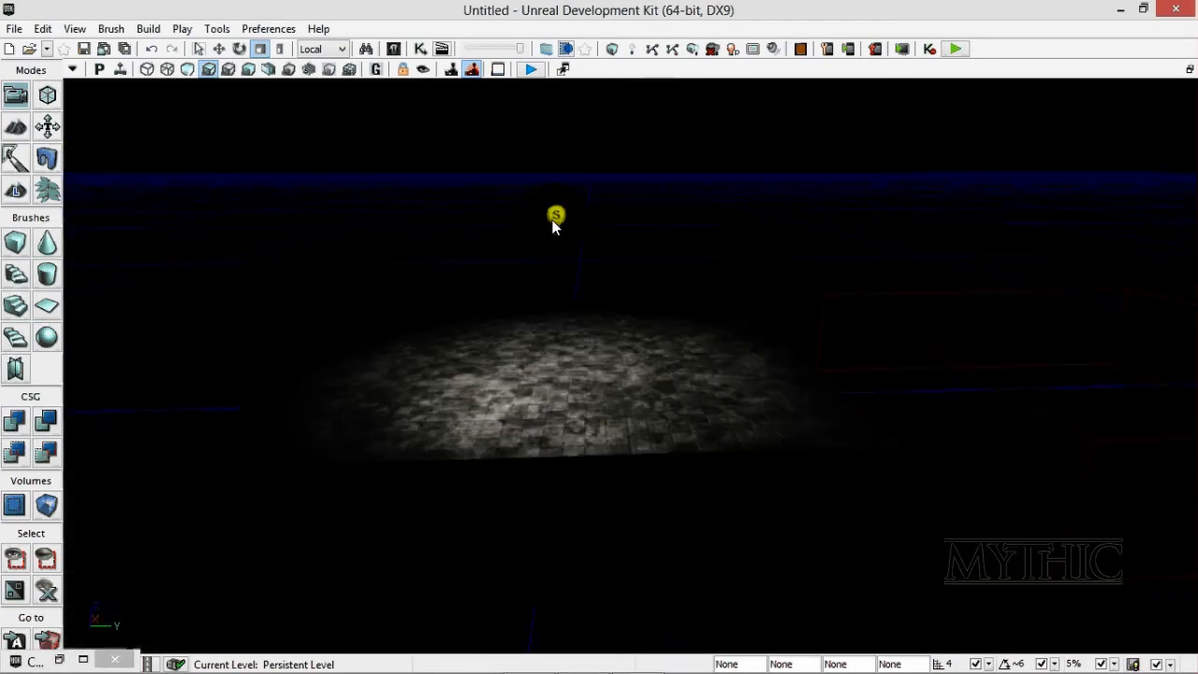
# Delete the point light above the floor and show the level unlit.
pyautogui.click(552, 221)
pyautogui.press('Delete')
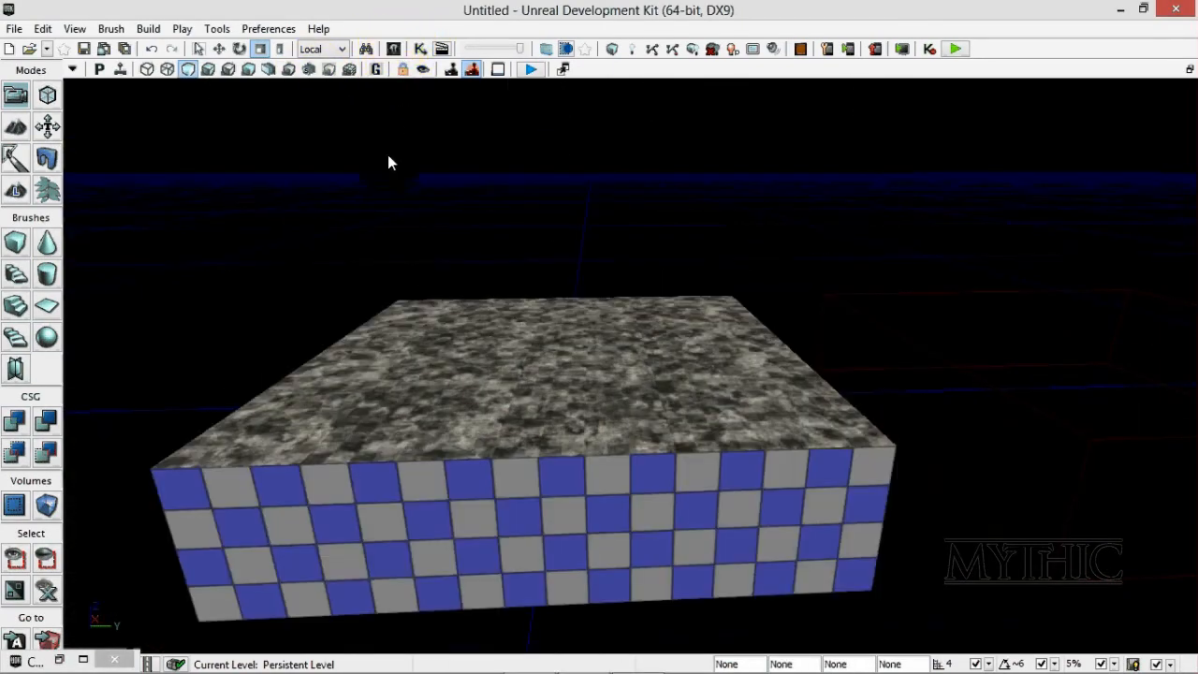
# Search the Content Browser's static meshes for "skydome" and place SM_GEN_SkyDome_FullSphere on the floor.
pyautogui.click(64, 657)
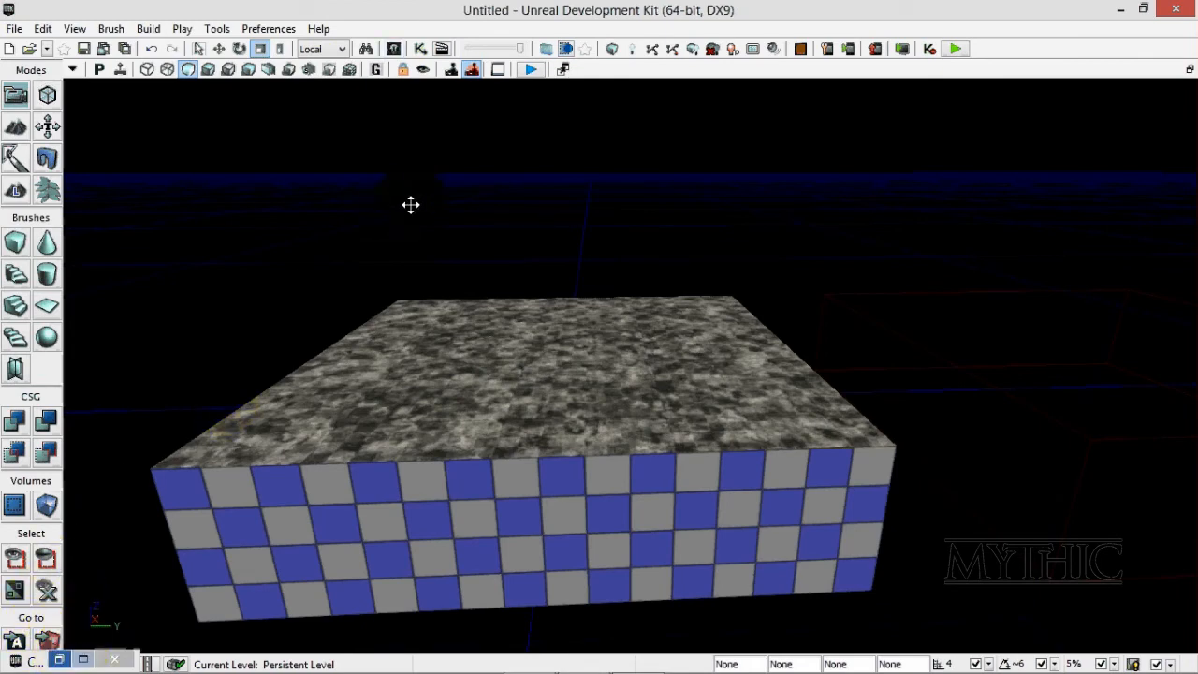
pyautogui.click(414, 206)
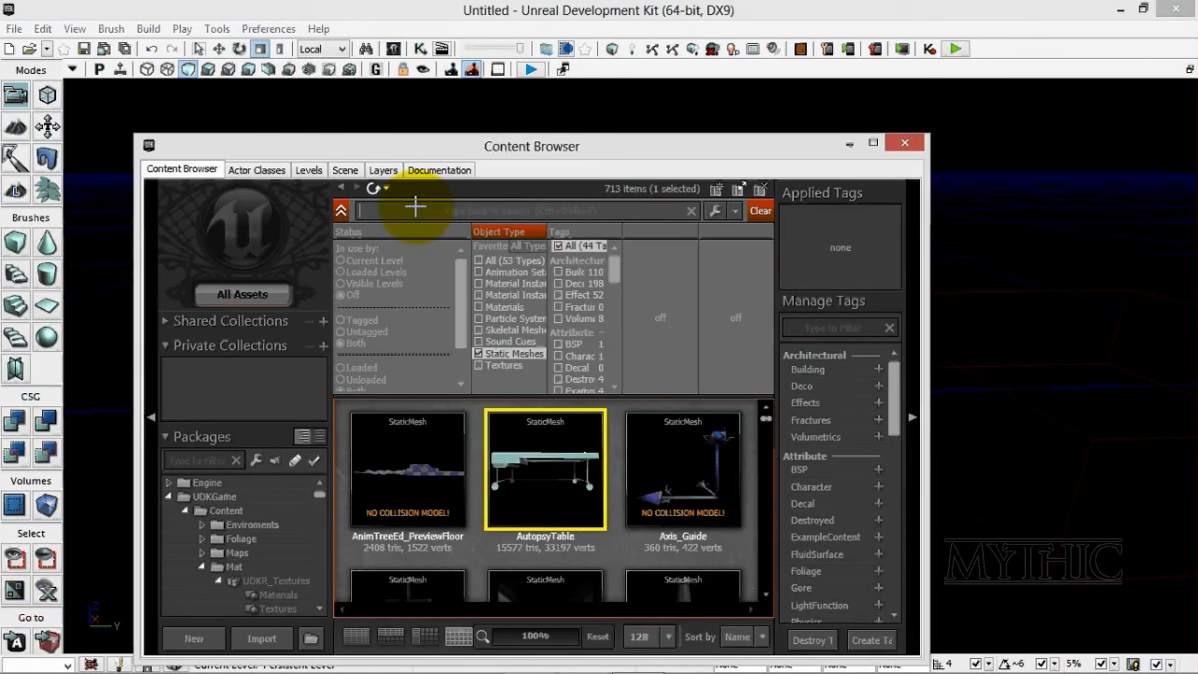
pyautogui.write('sky')
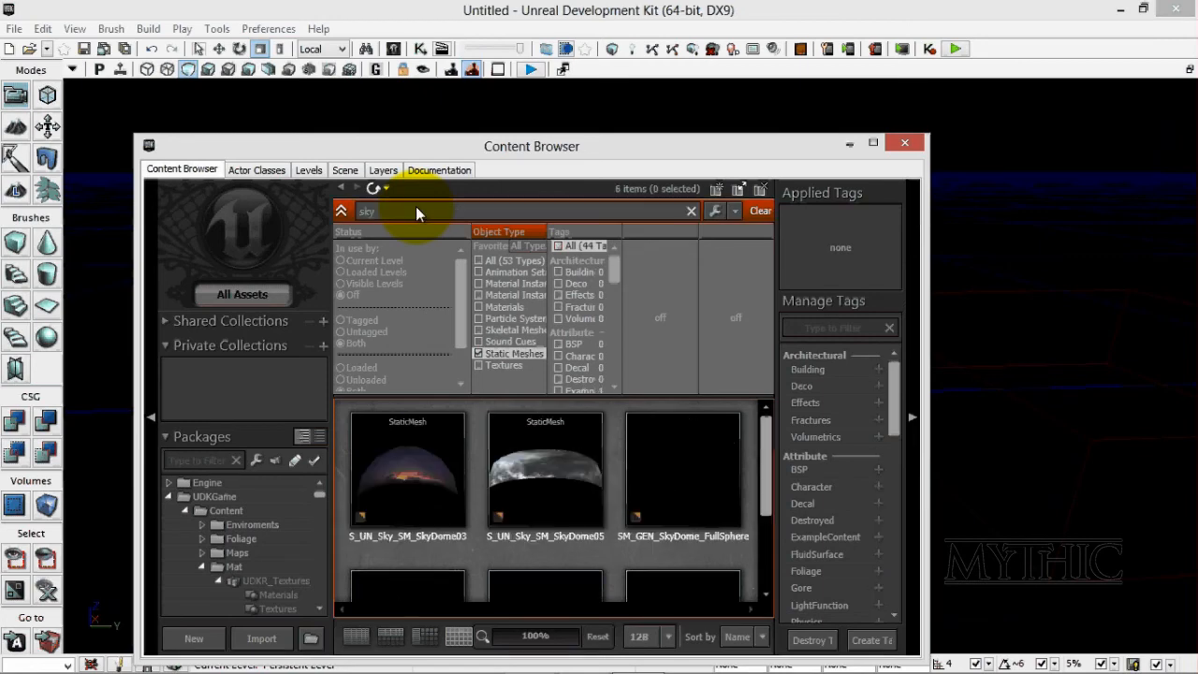
pyautogui.write('box')
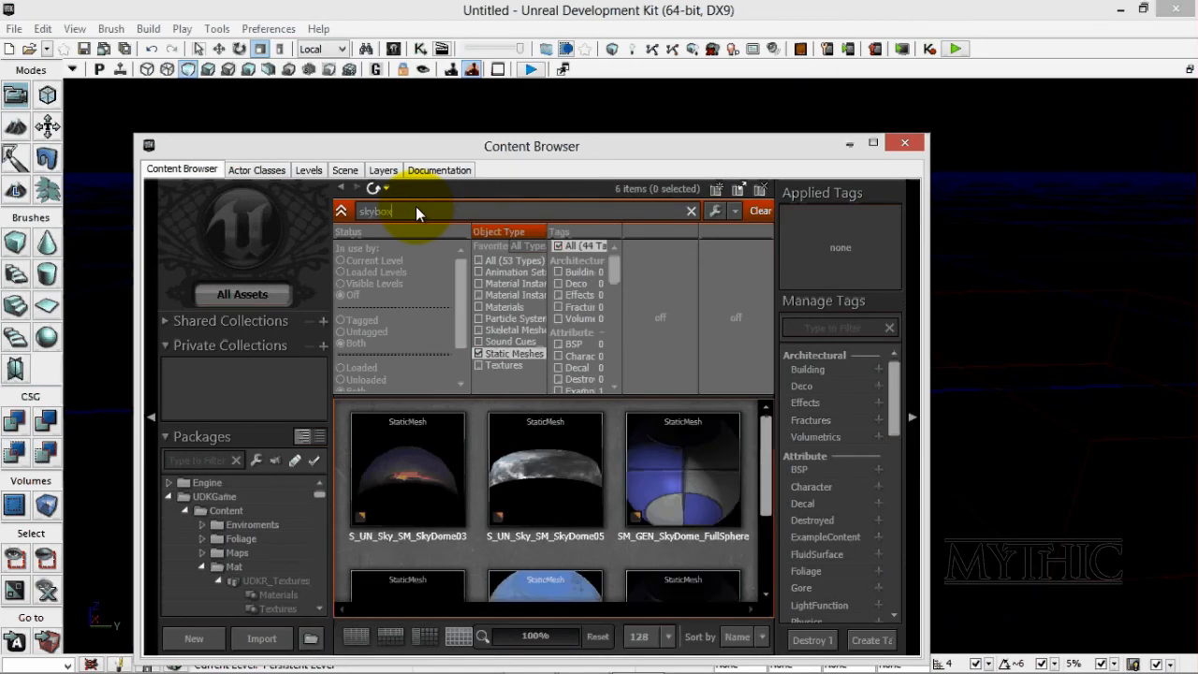
pyautogui.press('BackSpace')
pyautogui.press('BackSpace')
pyautogui.press('BackSpace')
pyautogui.write('dome')
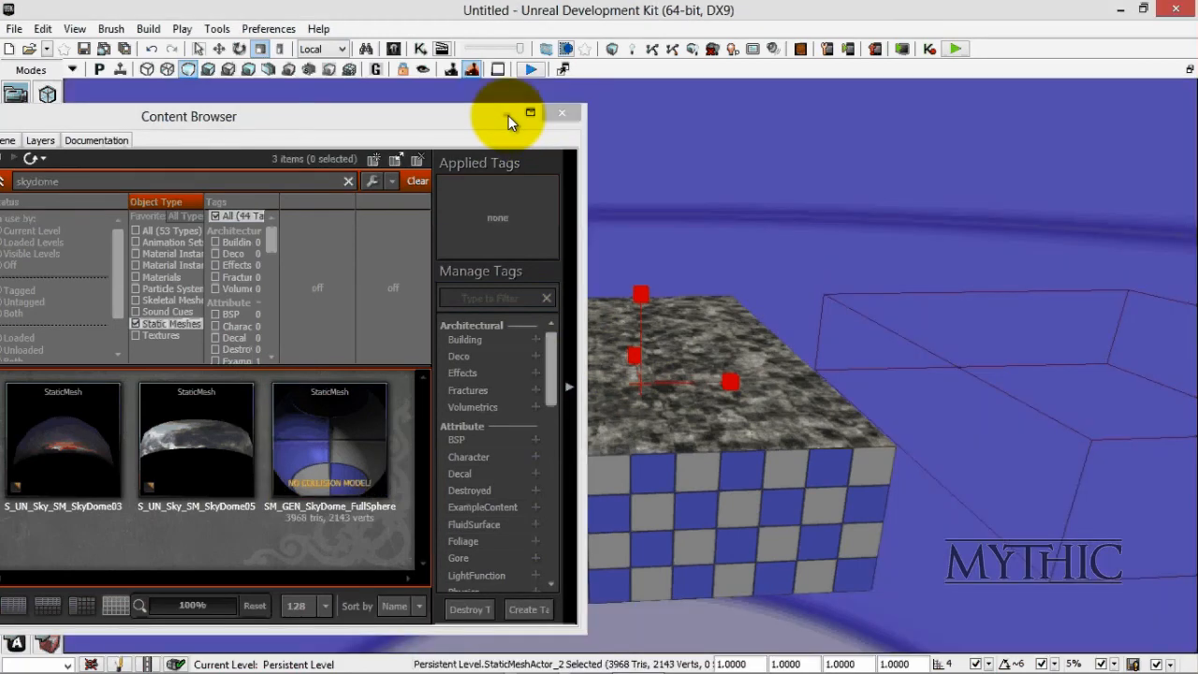
# Scale the sky dome up uniformly to about 458 around the floor.
pyautogui.click(529, 147)
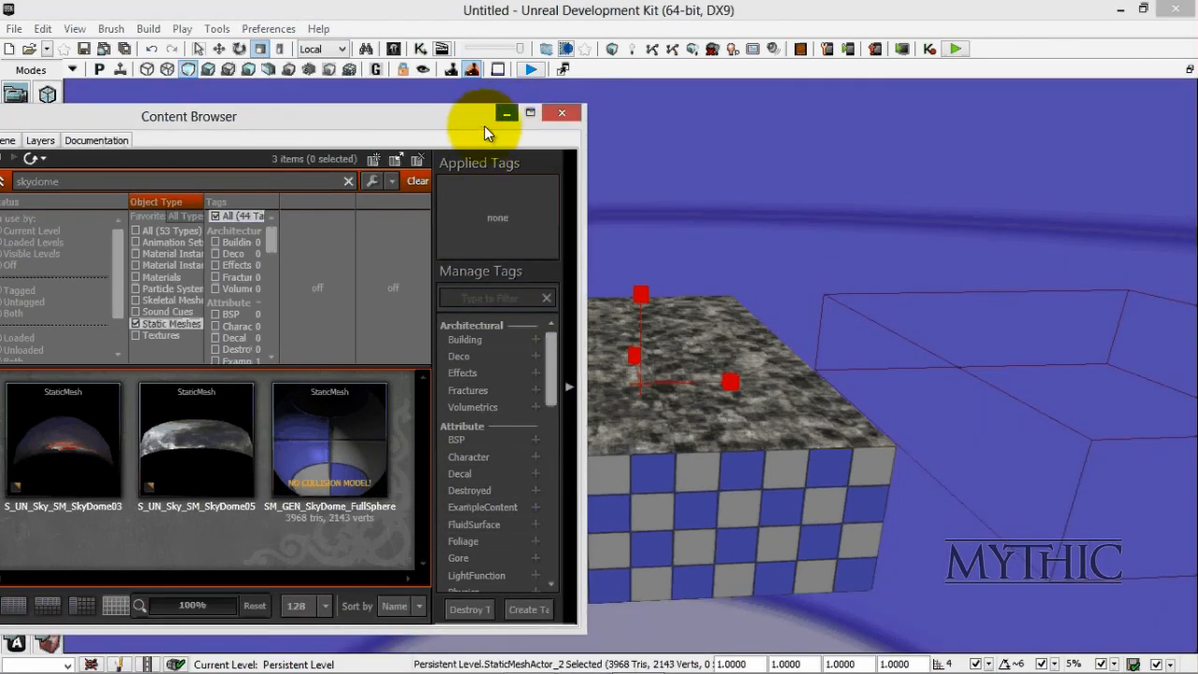
pyautogui.click(647, 302)
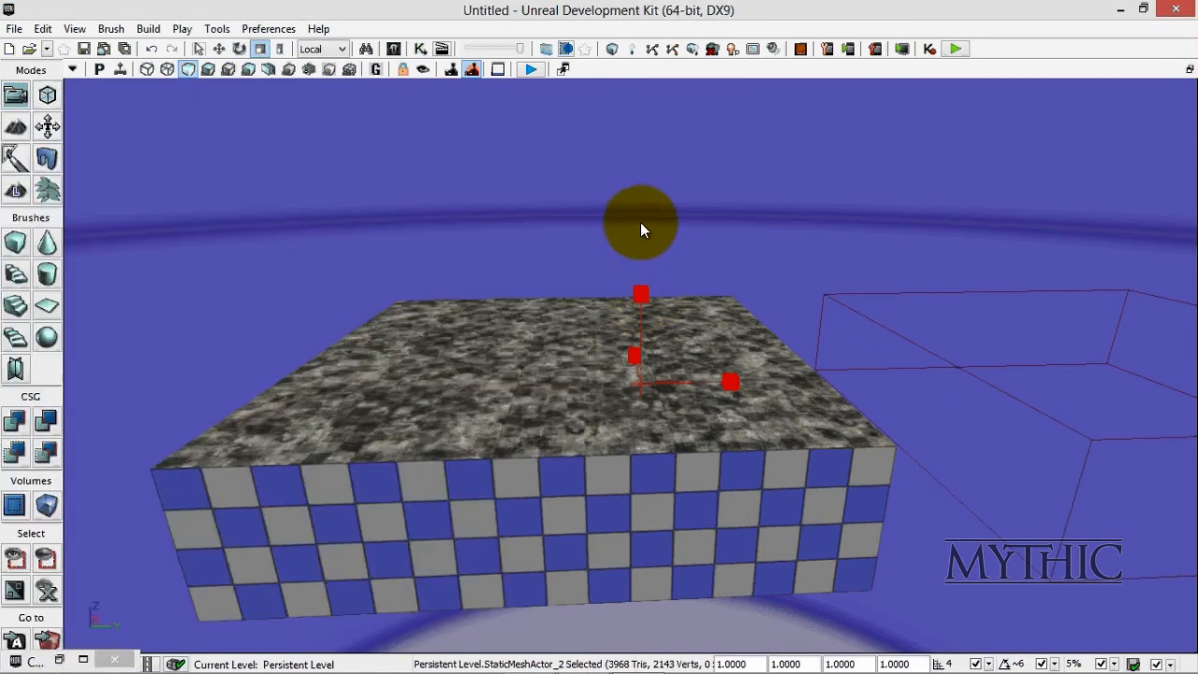
pyautogui.keyDown('ctrl'); pyautogui.moveTo(618, 109); pyautogui.dragTo(688, 315); pyautogui.keyUp('ctrl')
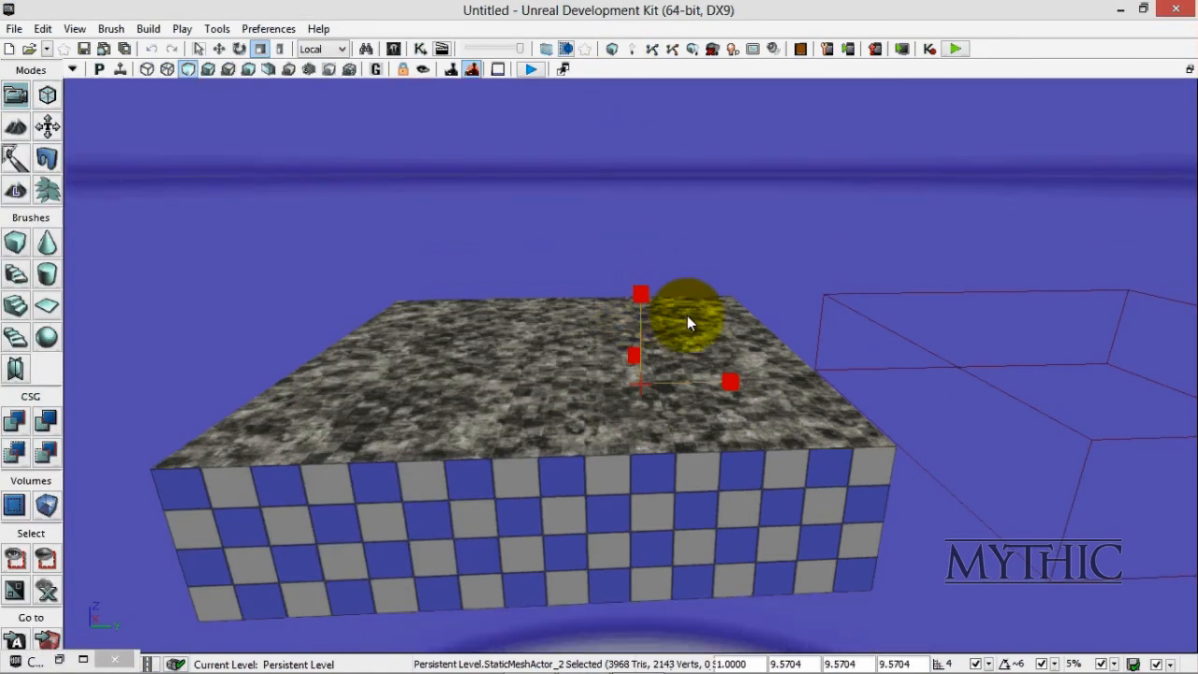
pyautogui.keyDown('ctrl'); pyautogui.moveTo(843, 349); pyautogui.dragTo(859, 318); pyautogui.keyUp('ctrl')
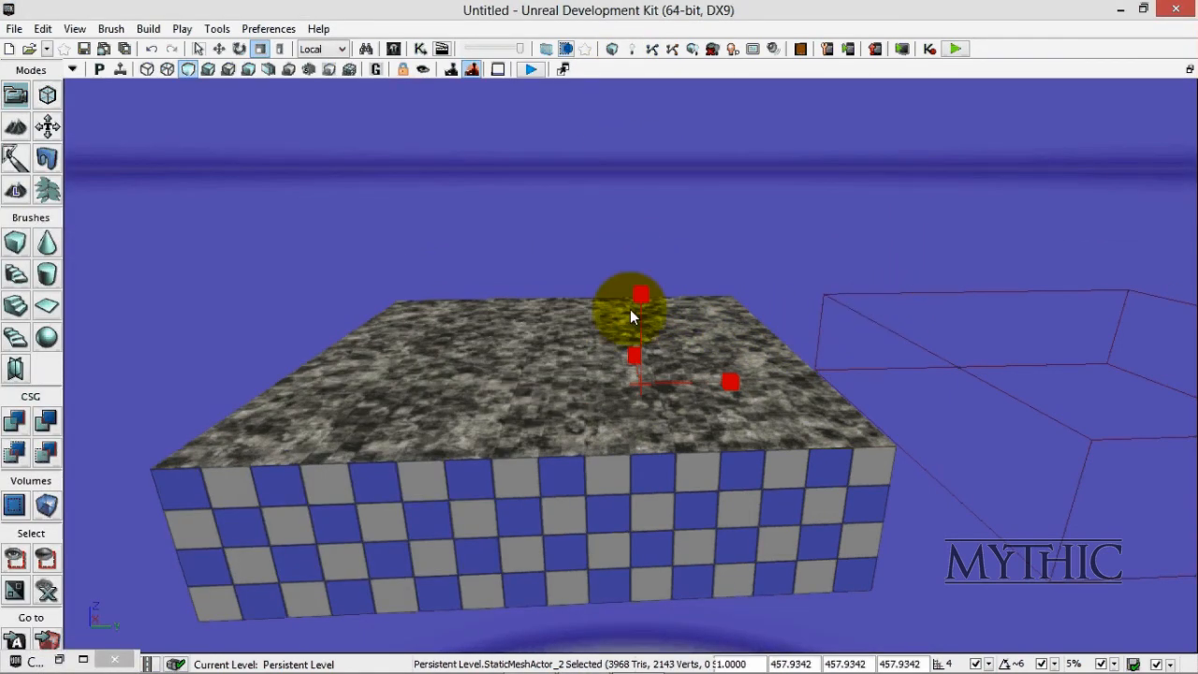
pyautogui.moveTo(630, 309); pyautogui.dragTo(608, 310)
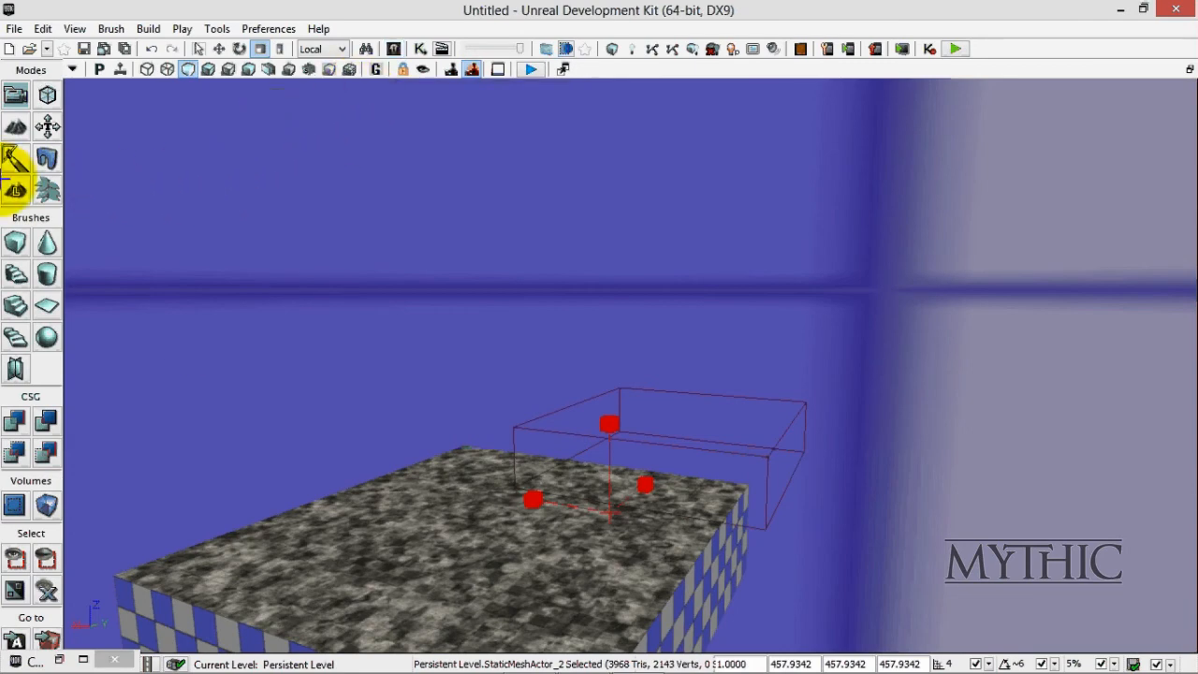
# Search the Content Browser for "sky" and restrict the object type to Materials.
pyautogui.hotkey('ctrl', 'shift', 'f')
pyautogui.write('s')
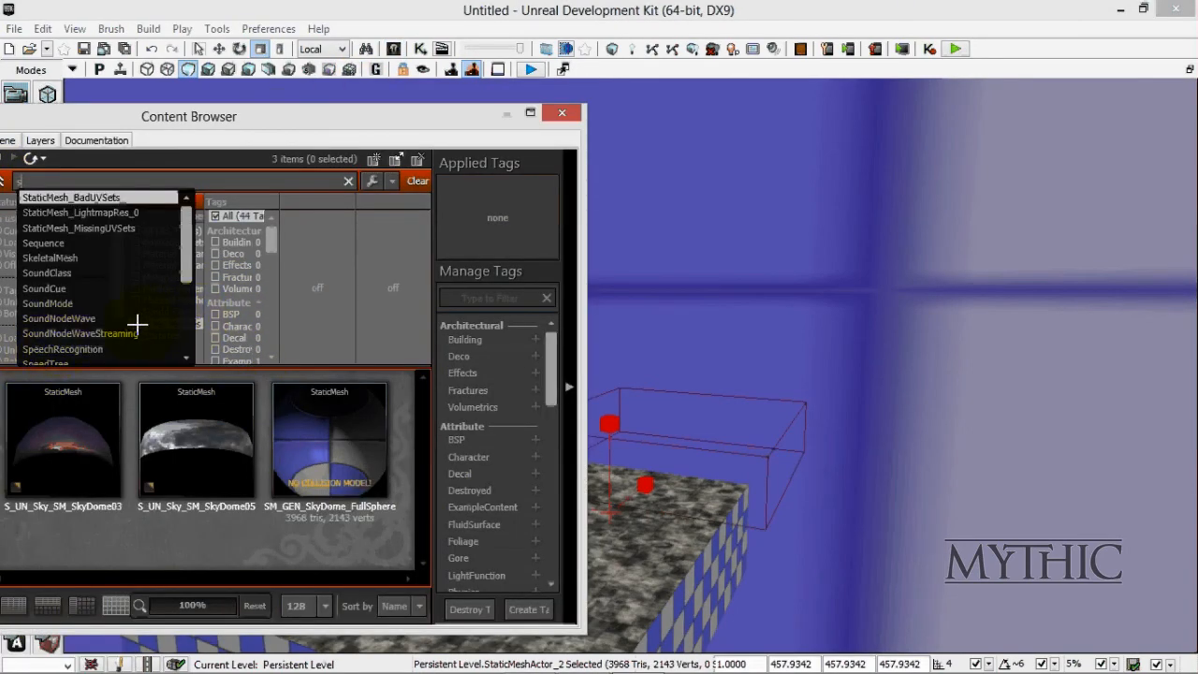
pyautogui.write('ky')
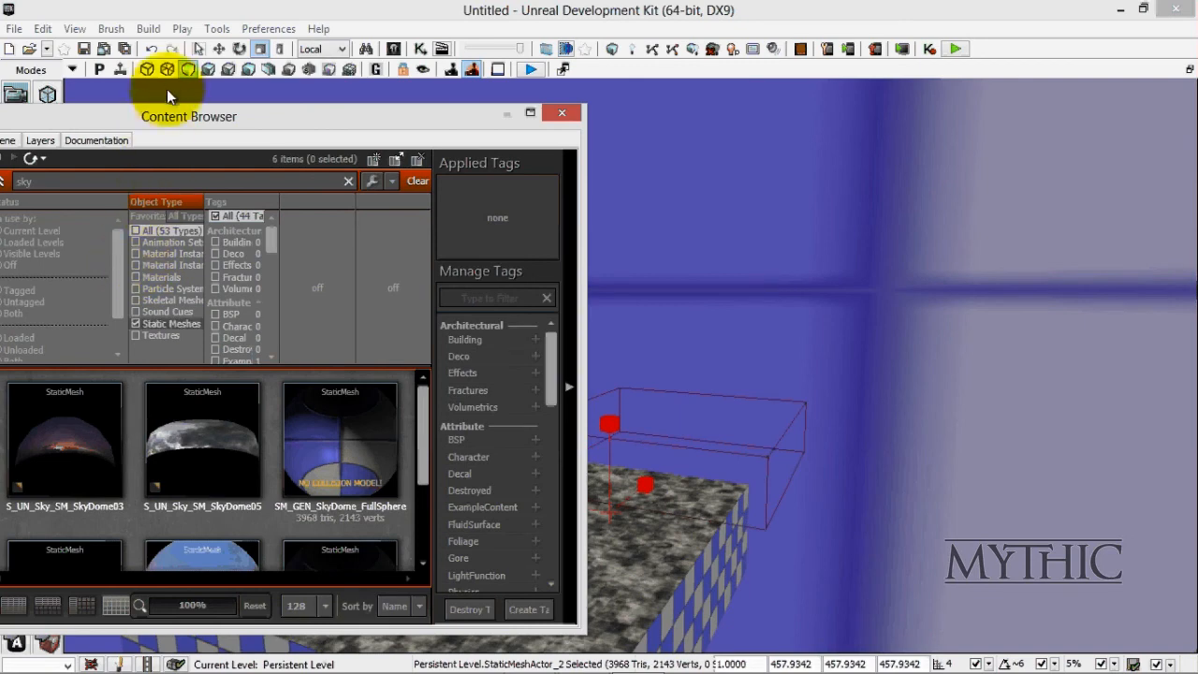
pyautogui.click(137, 323)
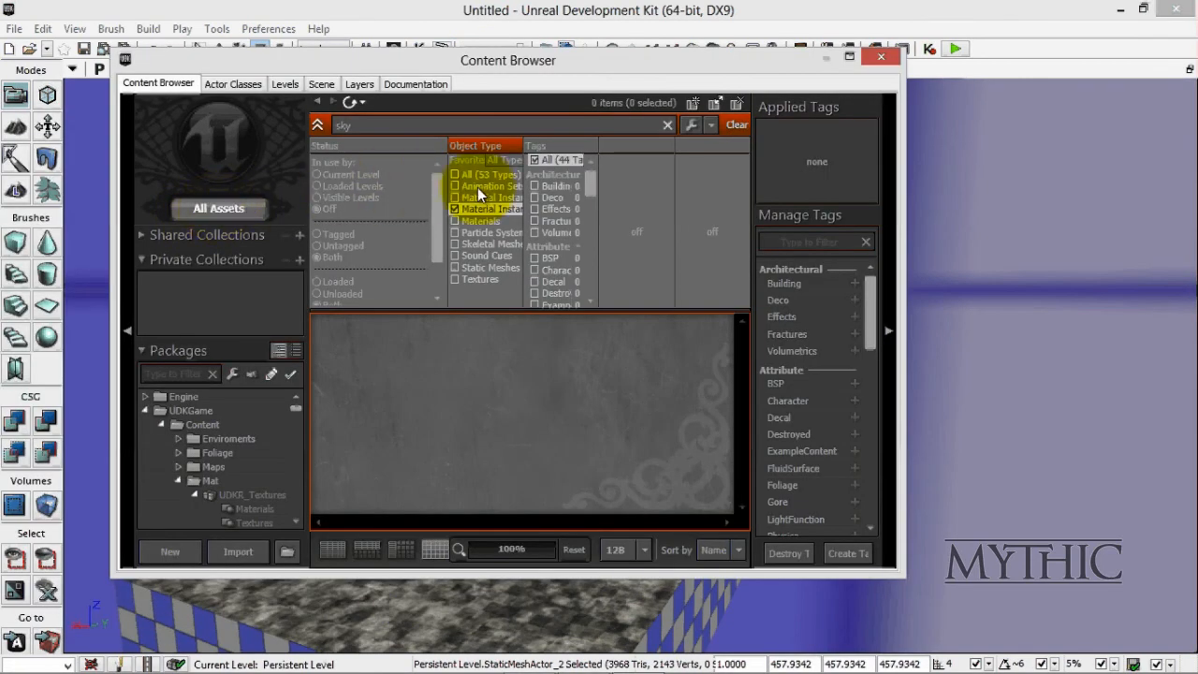
pyautogui.click(458, 175)
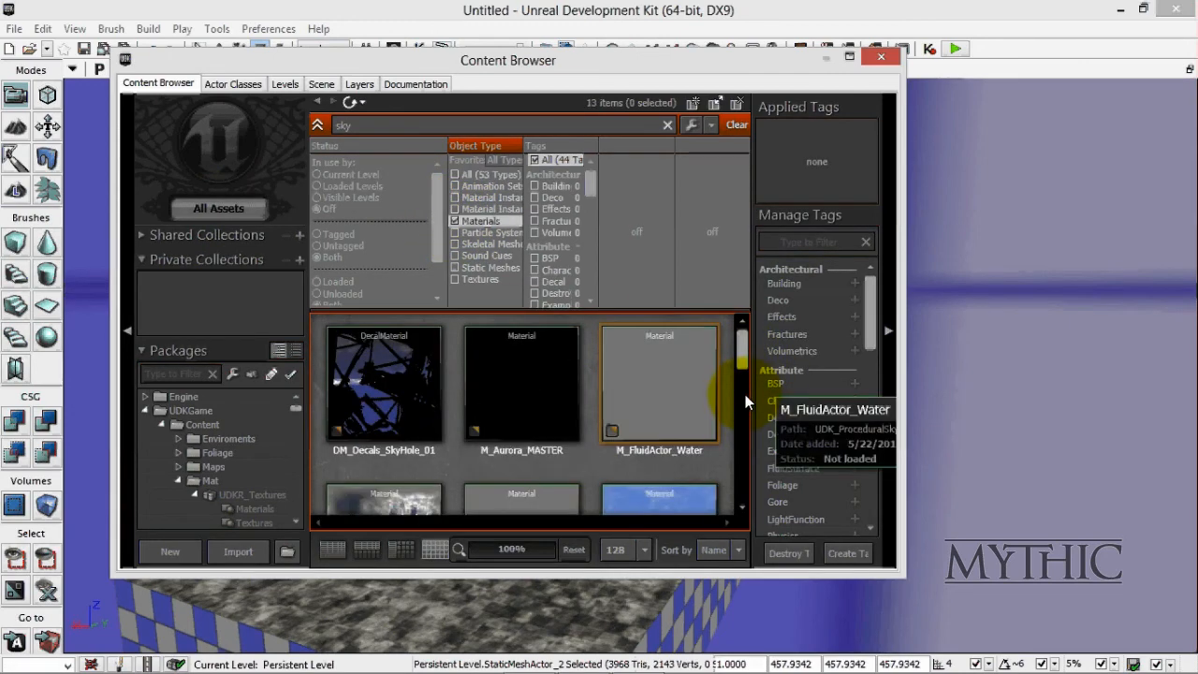
# Find the sunset sky material among the filtered materials and apply it to the sky dome around the floor.
pyautogui.scroll(-3, 752, 420)
pyautogui.scroll(-5, 740, 449)
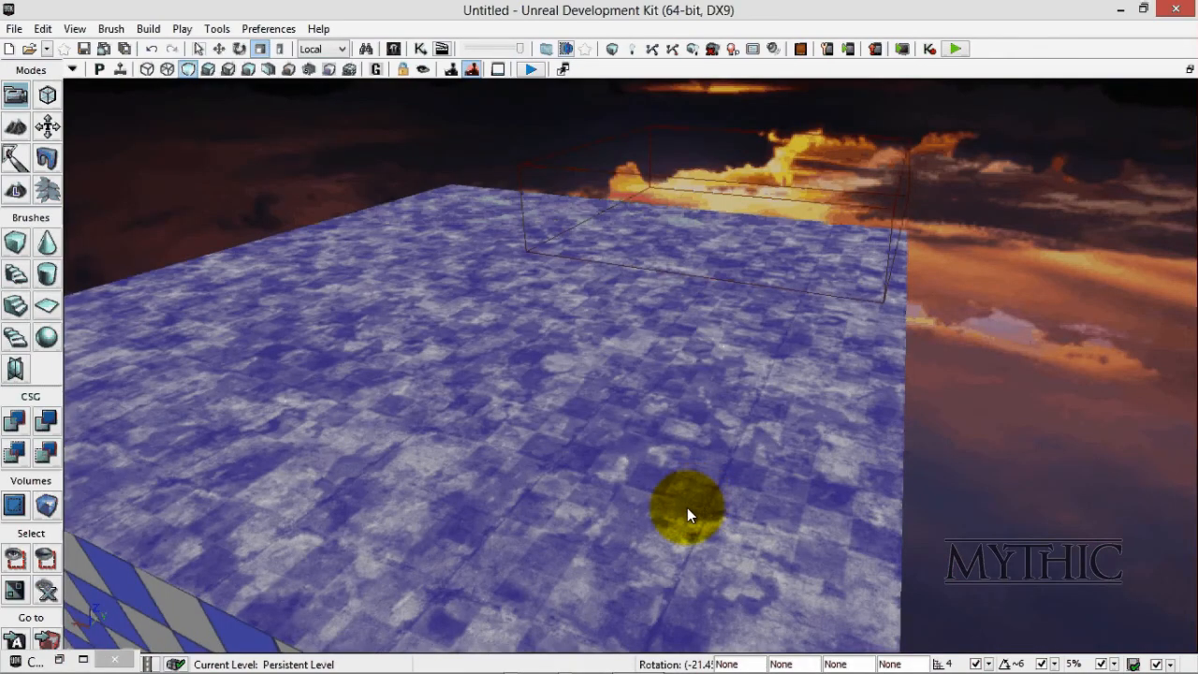
# Play the level from a spot on the tiled floor, look around at the sky, and quit the preview with the console command exit.
pyautogui.rightClick(609, 517)
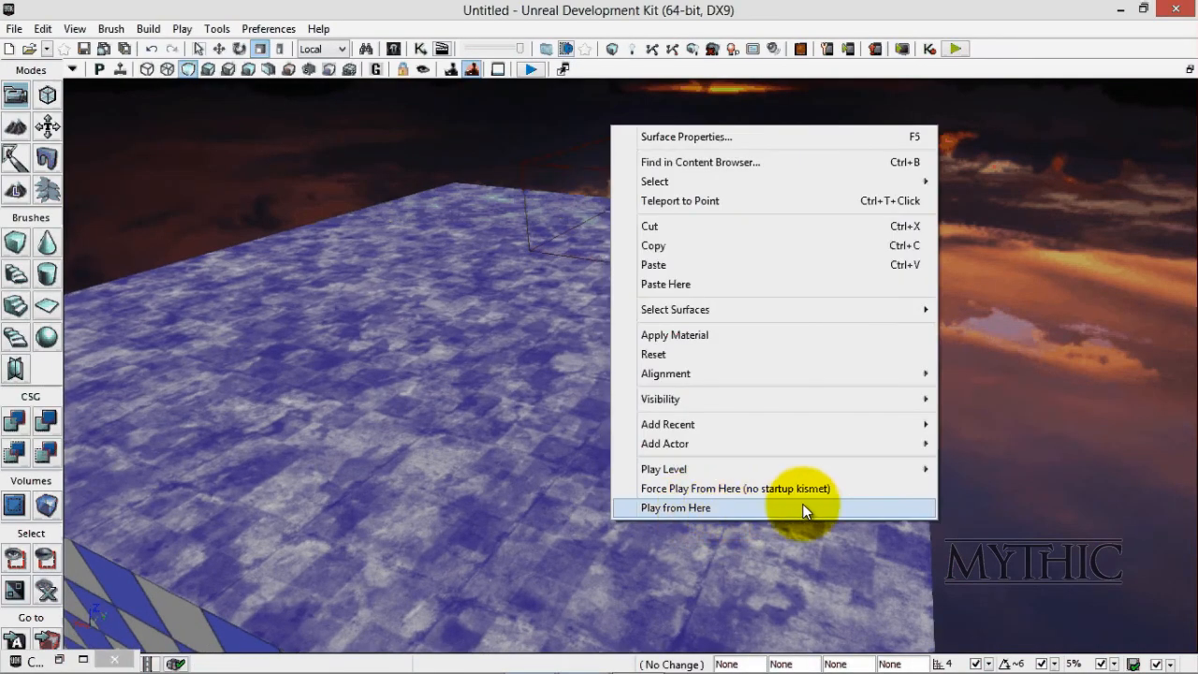
pyautogui.click(805, 507)
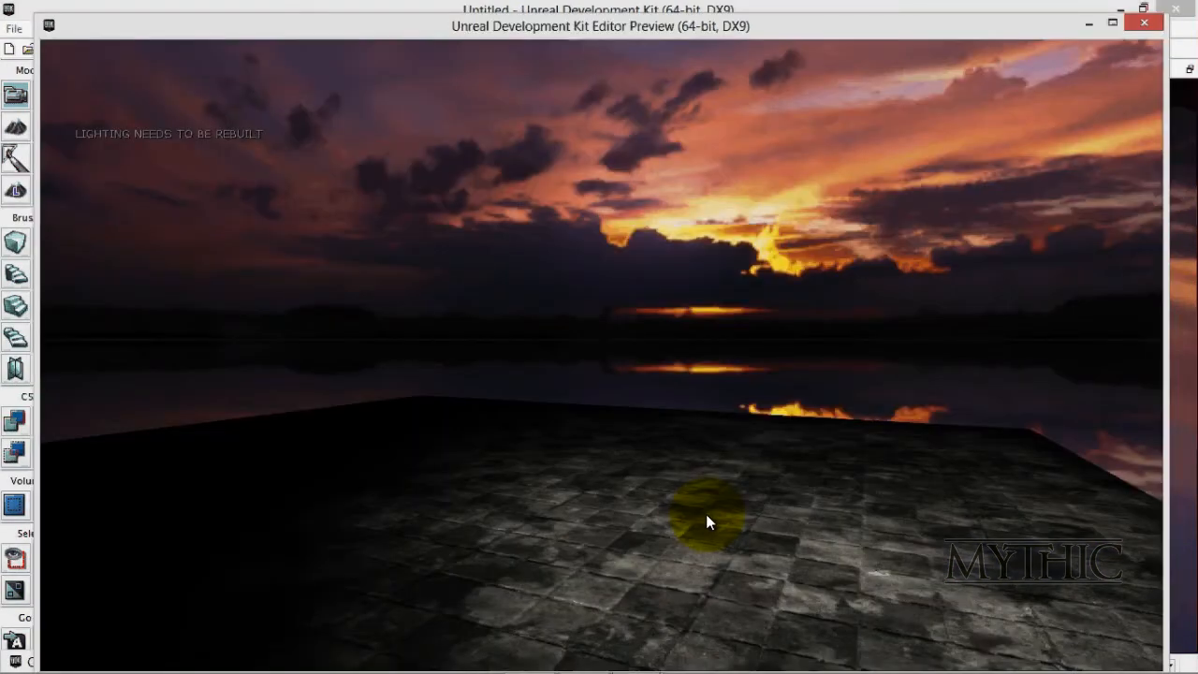
pyautogui.press('a')
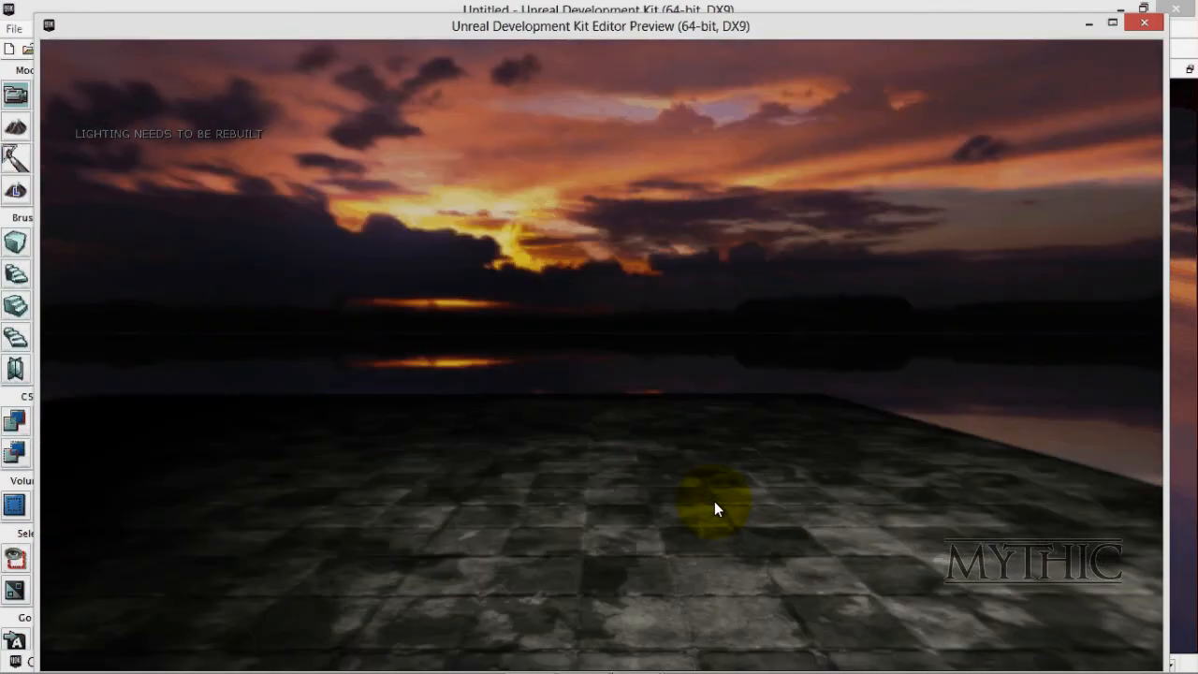
pyautogui.press('`')
pyautogui.write('exit')
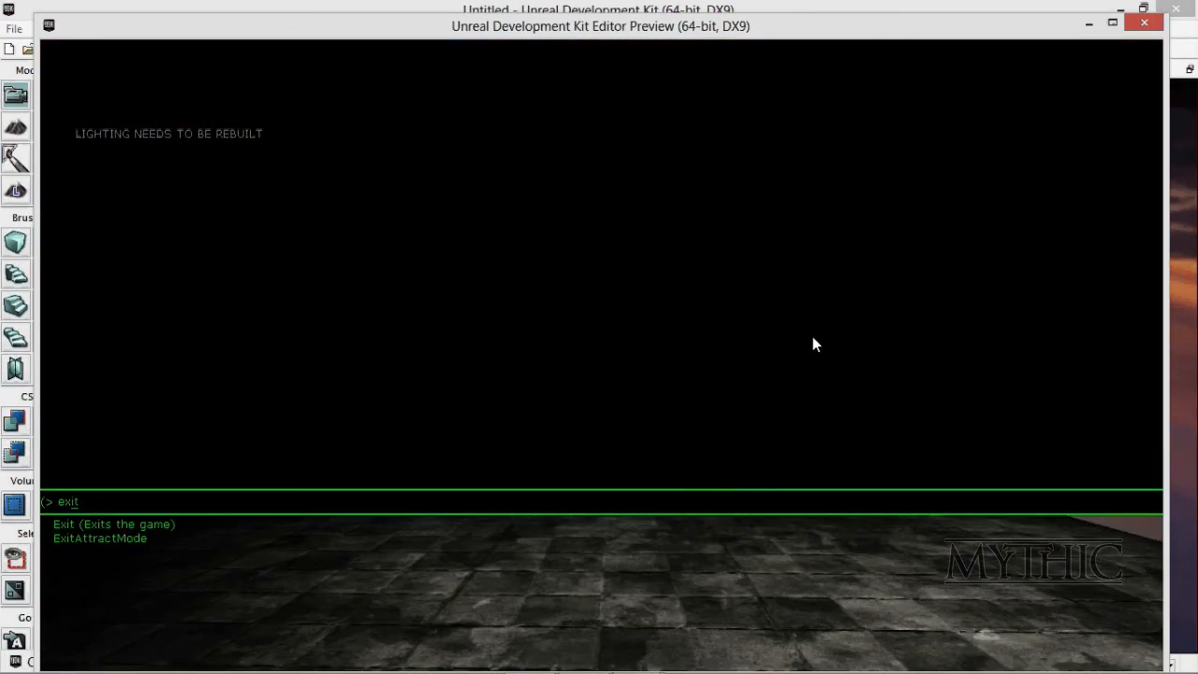
pyautogui.press('Return')
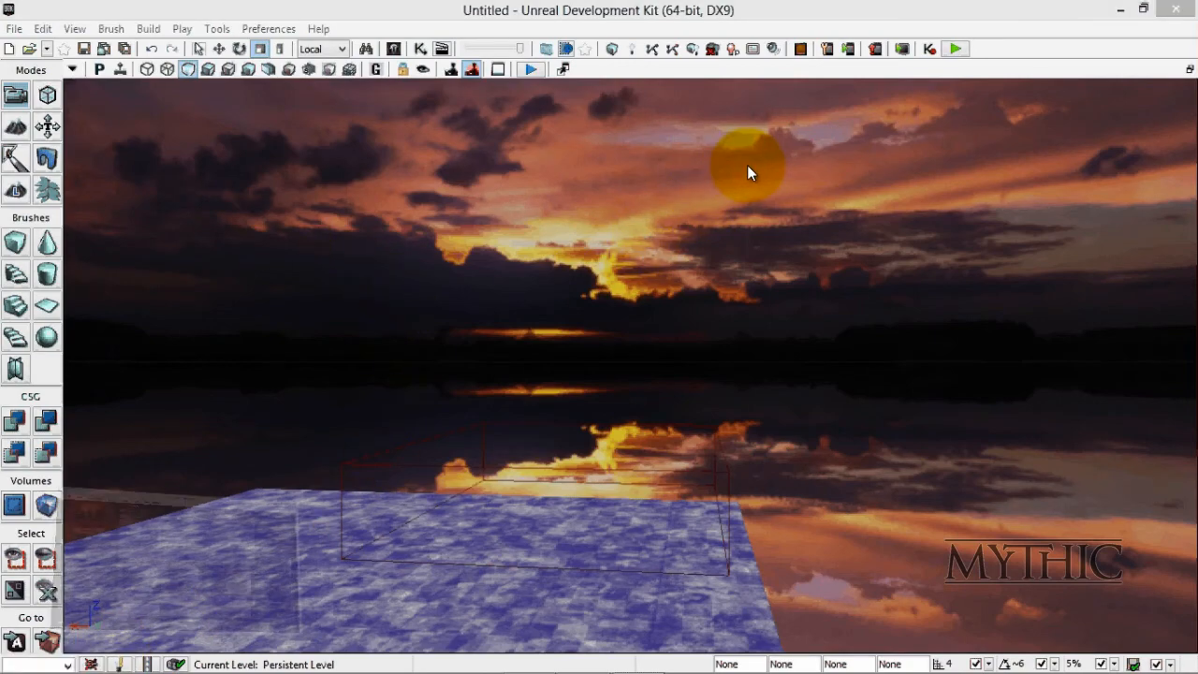
# Minimize the Content Browser and delete the sky dome surrounding the floor.
pyautogui.click(826, 50)
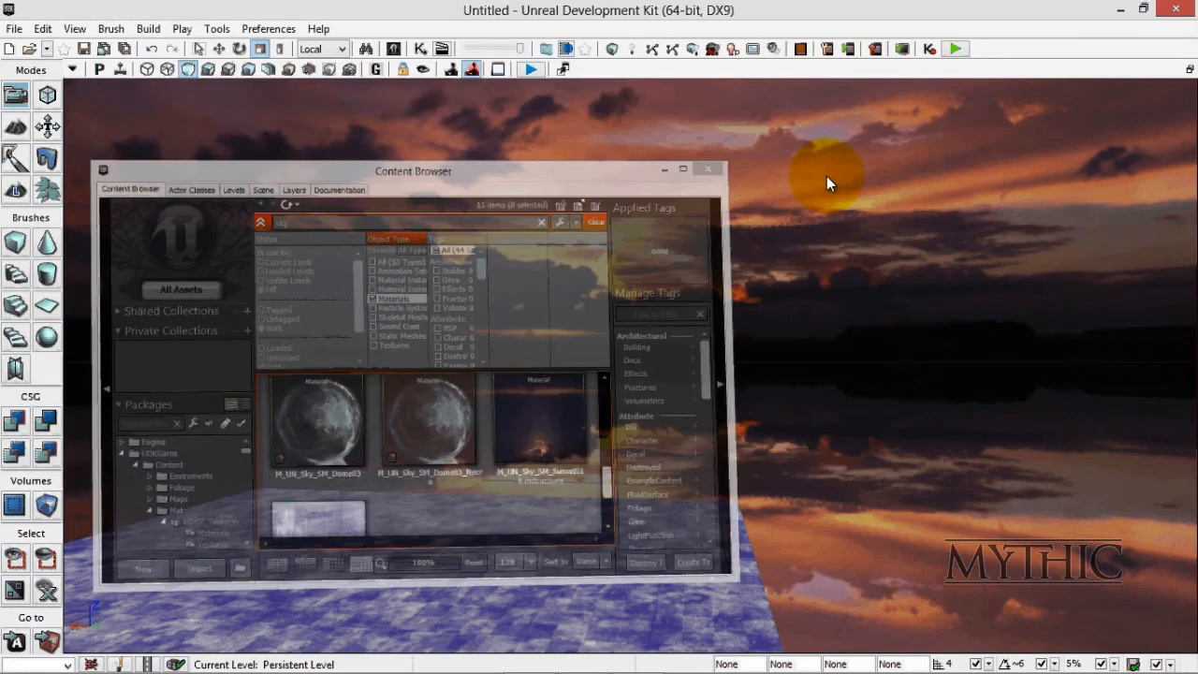
pyautogui.click(456, 390)
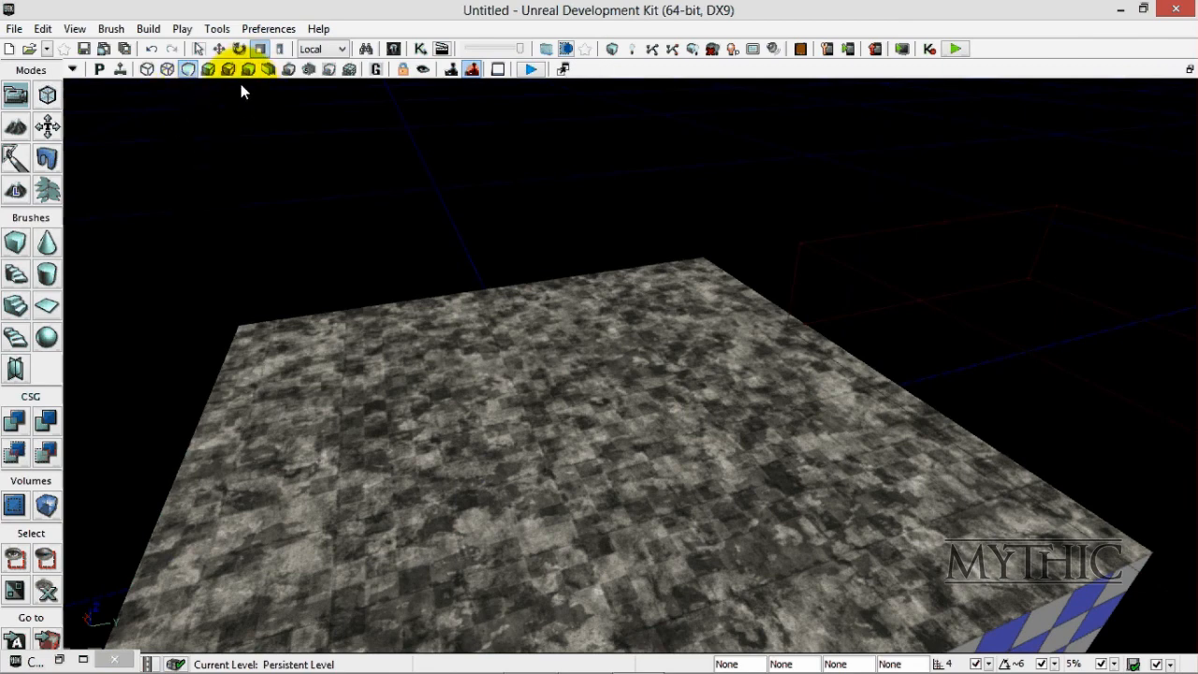
# Browse the placeable actor classes, including the fog and light categories.
pyautogui.hotkey('ctrl', 'shift', 'f')
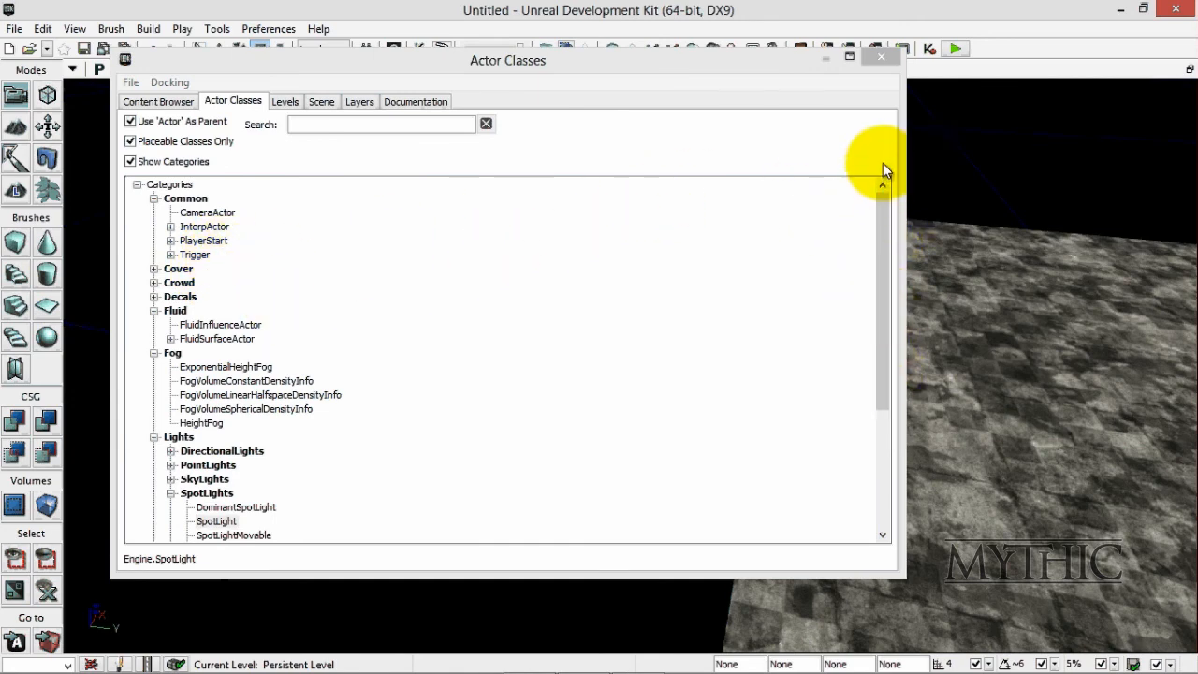
pyautogui.scroll(-3, 828, 309)
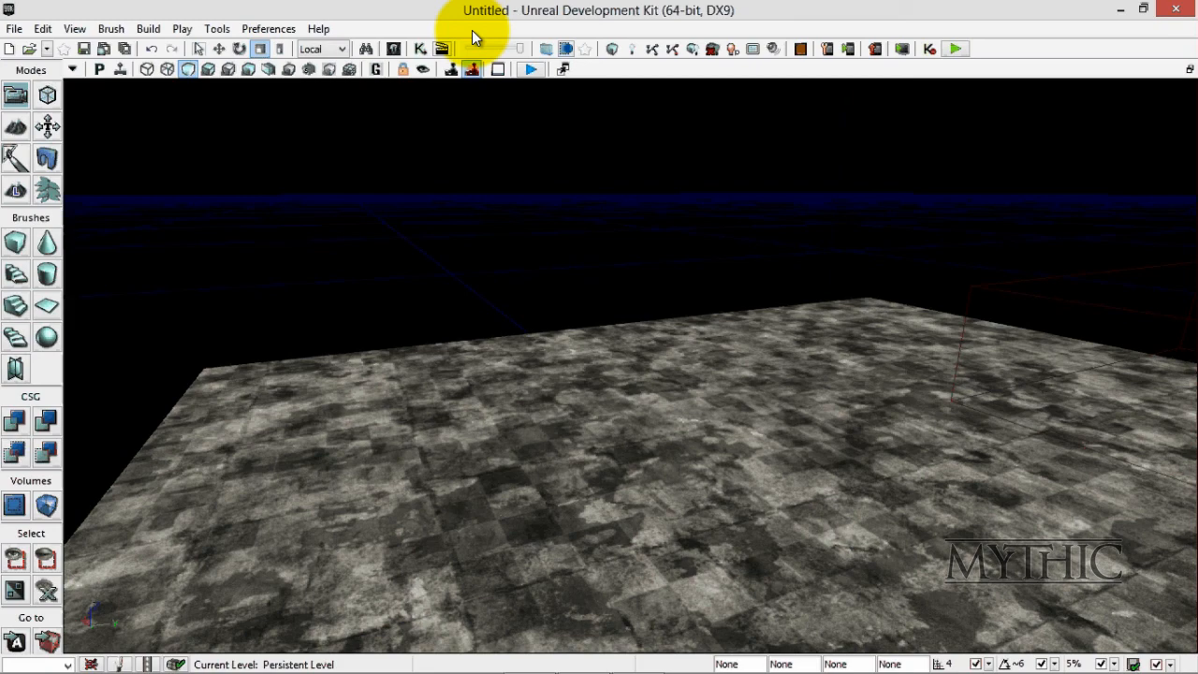
pyautogui.moveTo(463, 270); pyautogui.dragTo(481, 286, button='right')
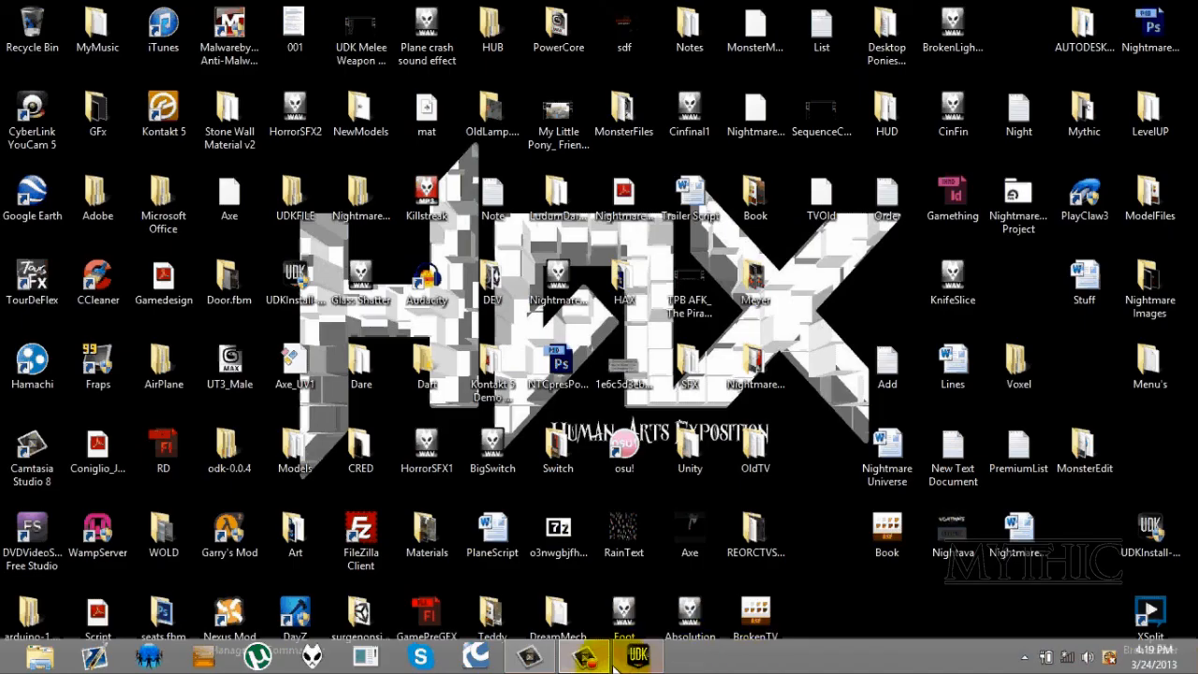
pyautogui.click(588, 658)
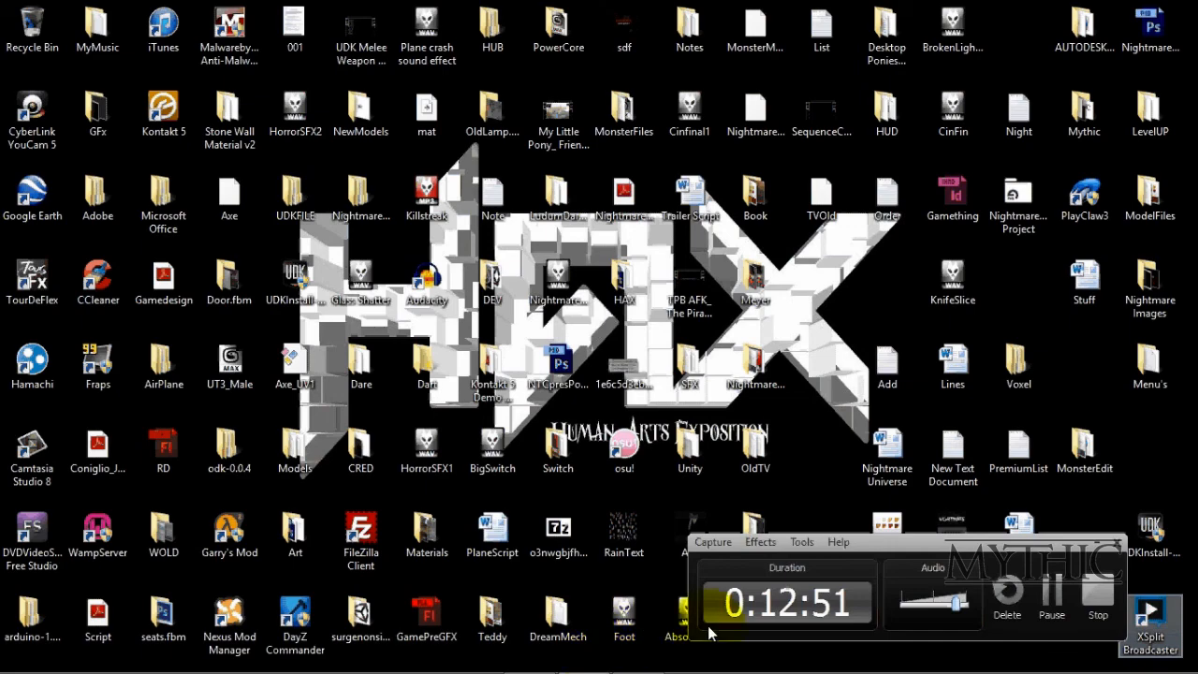